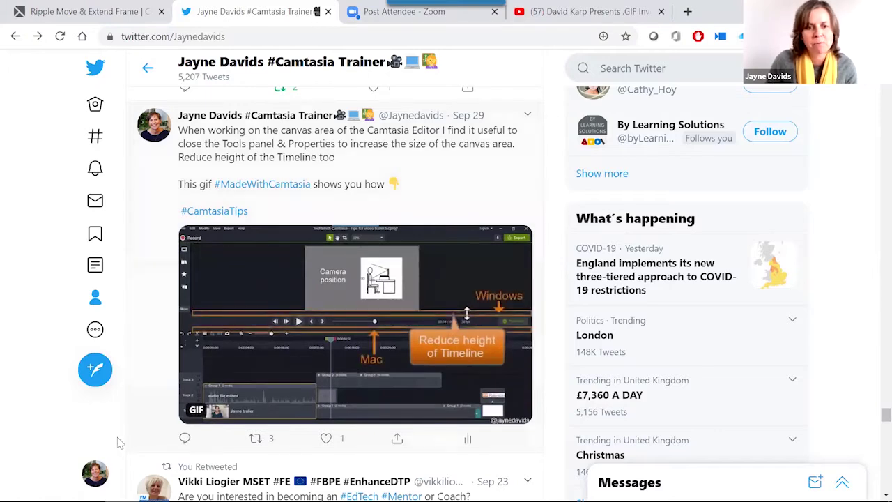
Switch back to the Camtasia Navigation project window.
mouse_move(123, 495)
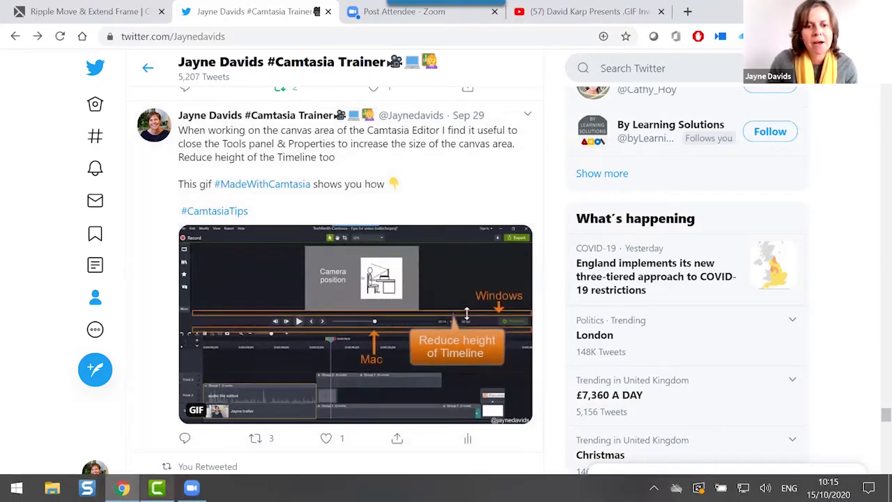
click(157, 488)
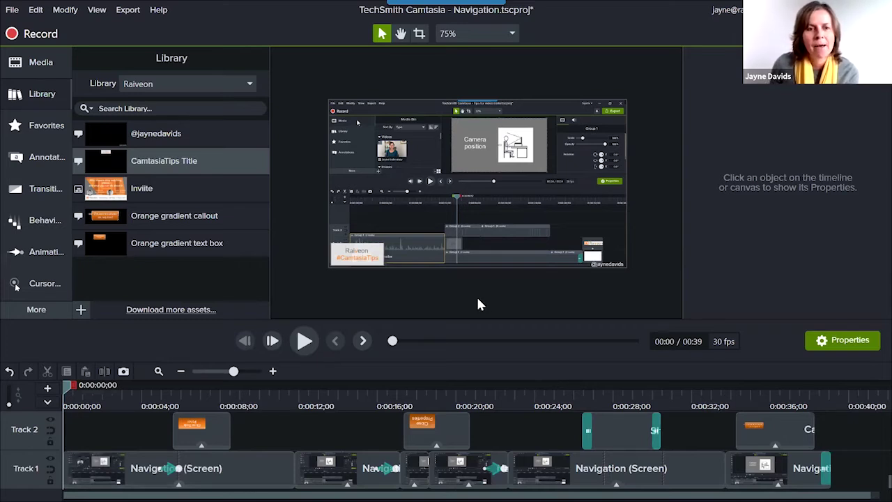
Collapse the Library panel, briefly expand Favorites, then collapse it again.
click(33, 95)
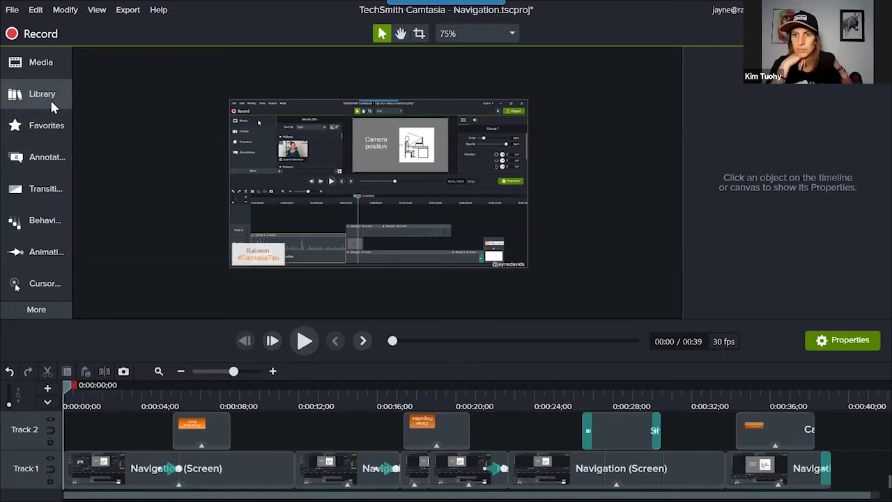
click(38, 130)
click(37, 129)
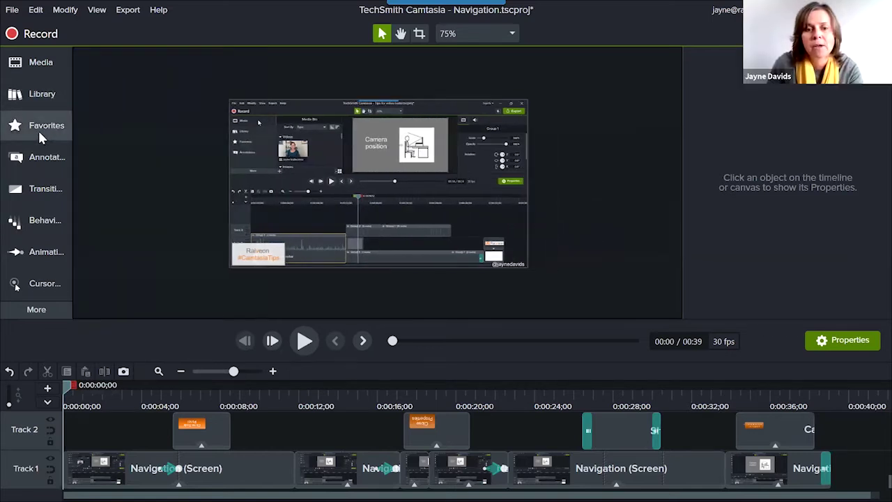
Select the Track 2 callout and enlarge the timeline to reveal Tracks 3 and 4.
click(188, 436)
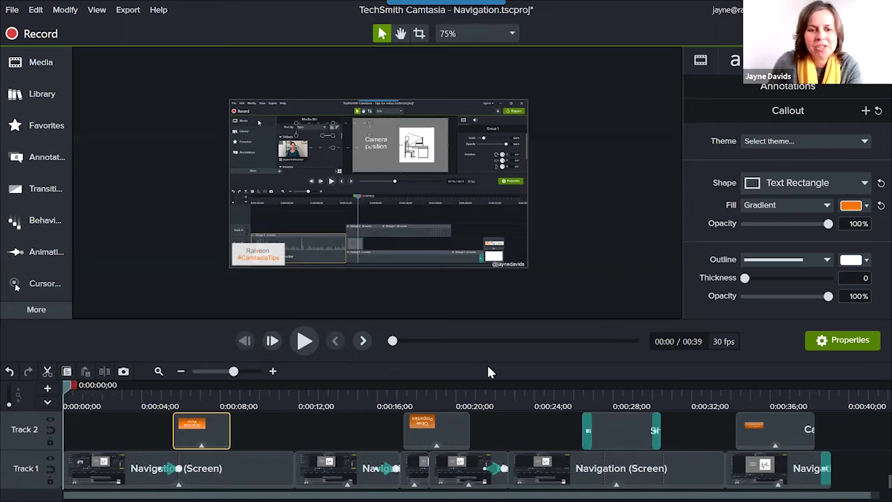
drag(462, 319, 490, 260)
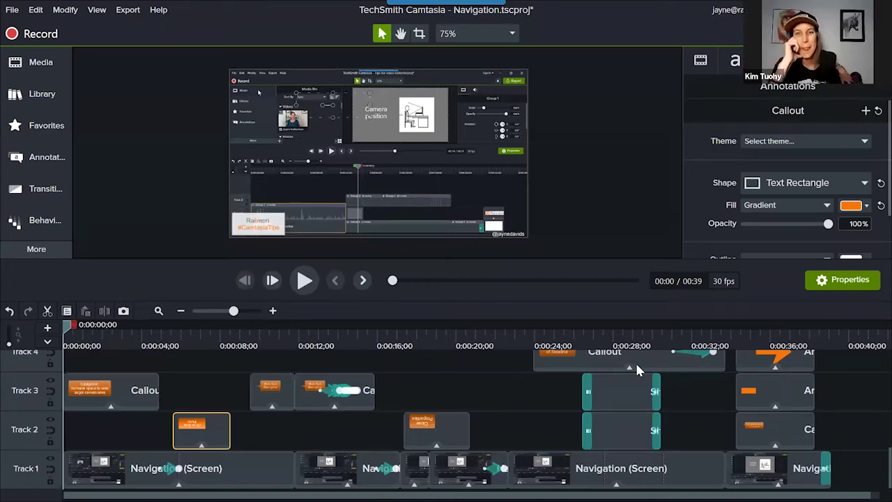
Hide the properties panel with Ctrl+4 so the preview canvas widens.
key(ctrl+4)
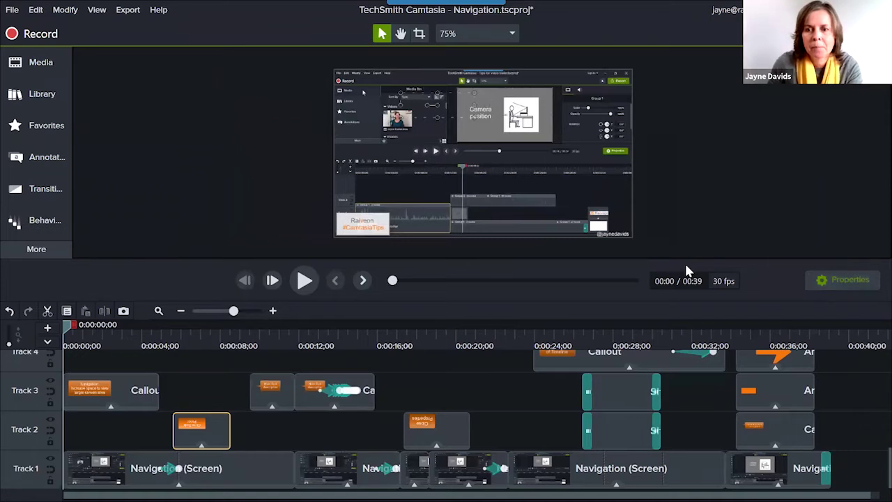
scroll(509, 199, up, 3)
scroll(509, 199, down, 2)
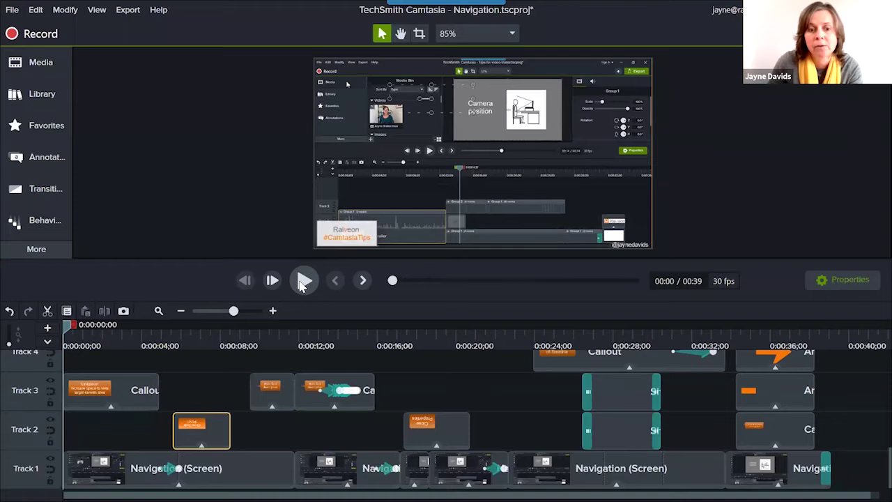
Play the preview, then return the playhead to 0:28 at the 'Reduce height of Timeline' callout.
click(304, 280)
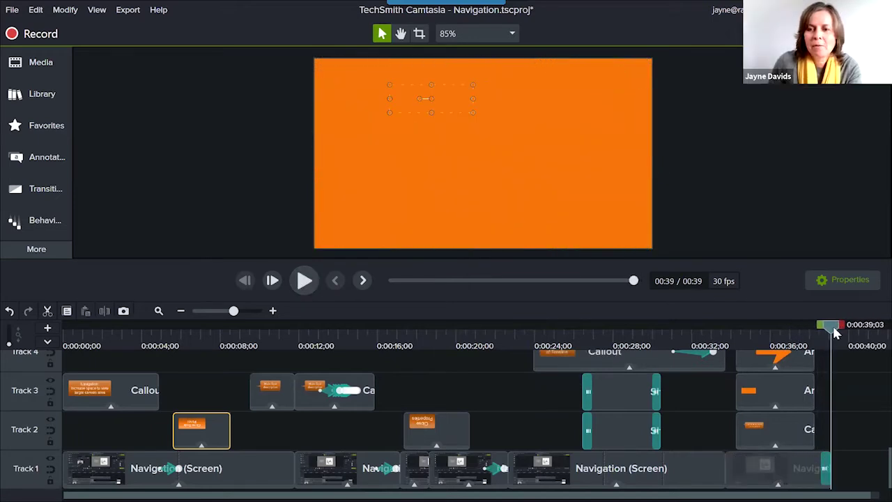
drag(833, 326, 605, 357)
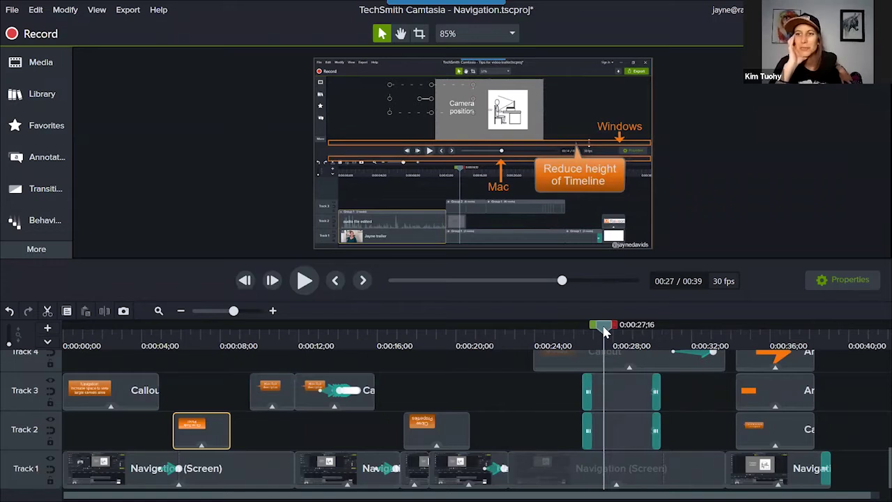
drag(605, 332, 501, 351)
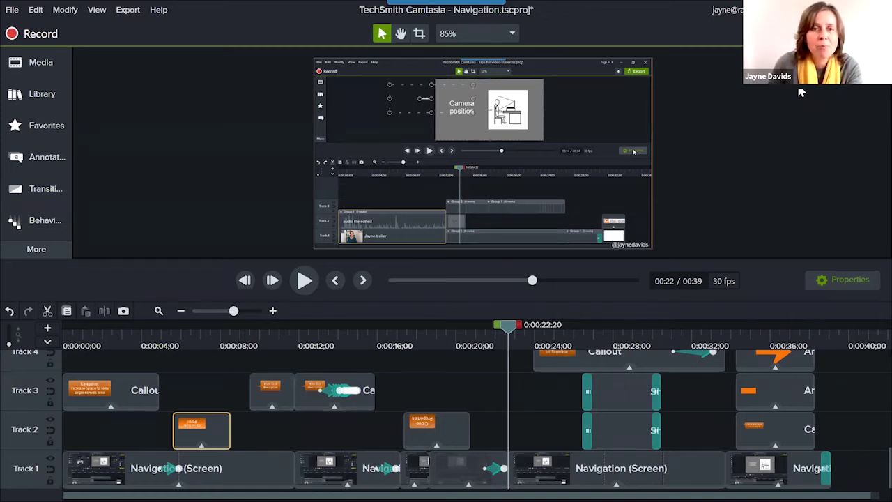
click(622, 336)
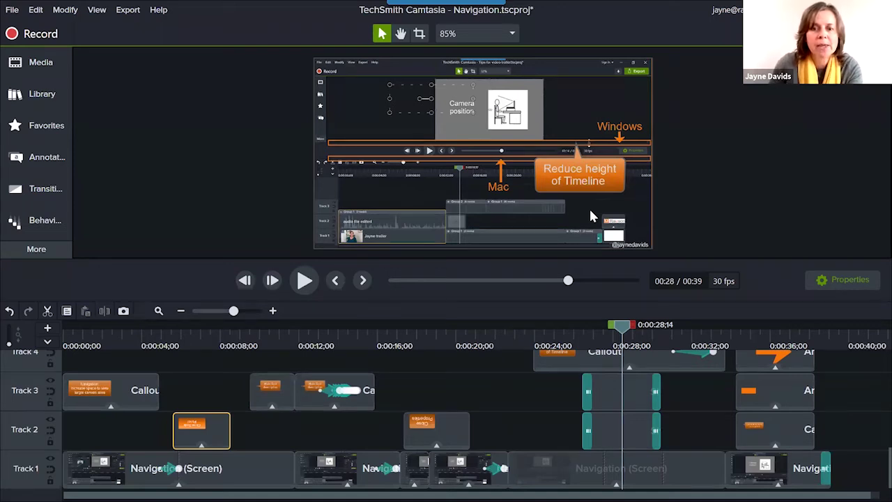
Open Manage Themes from the File menu.
click(14, 12)
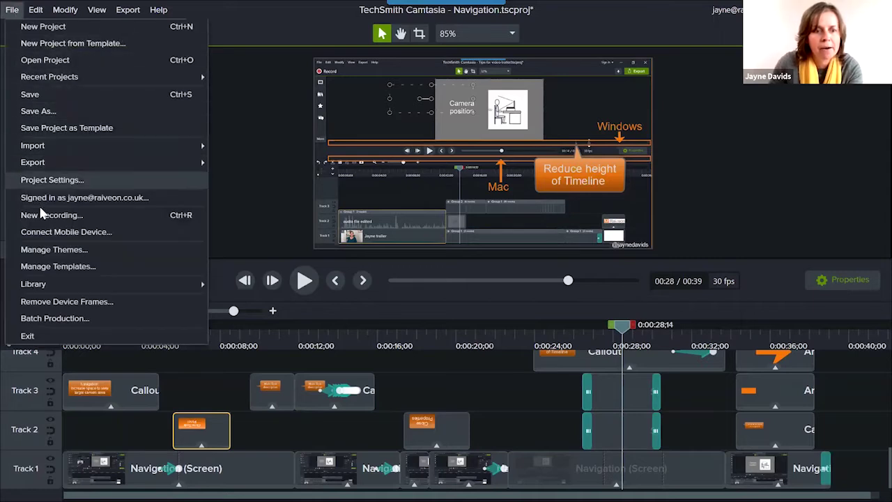
click(63, 250)
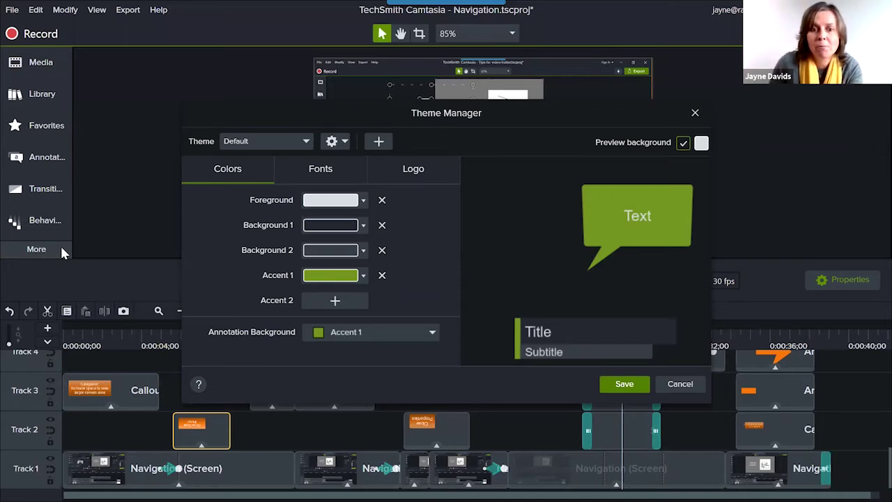
Select the Raiveon theme, review its Arial font, and close Theme Manager without saving.
click(287, 141)
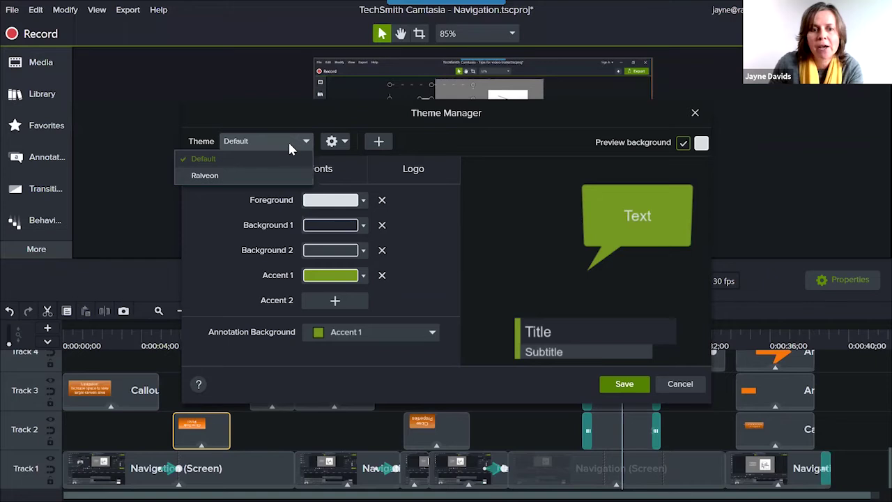
click(274, 176)
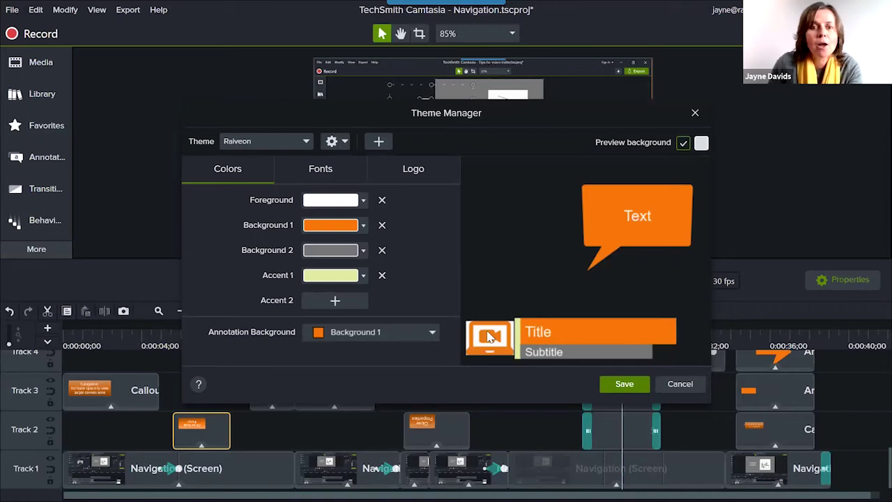
click(326, 173)
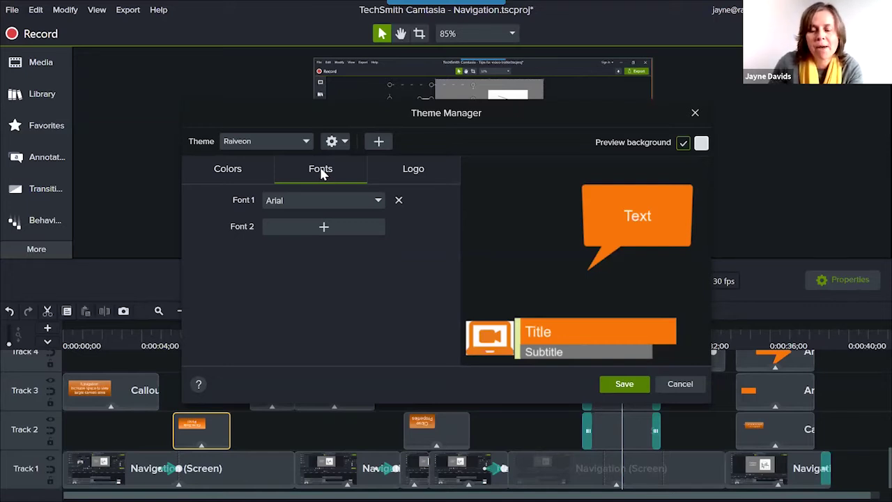
click(696, 114)
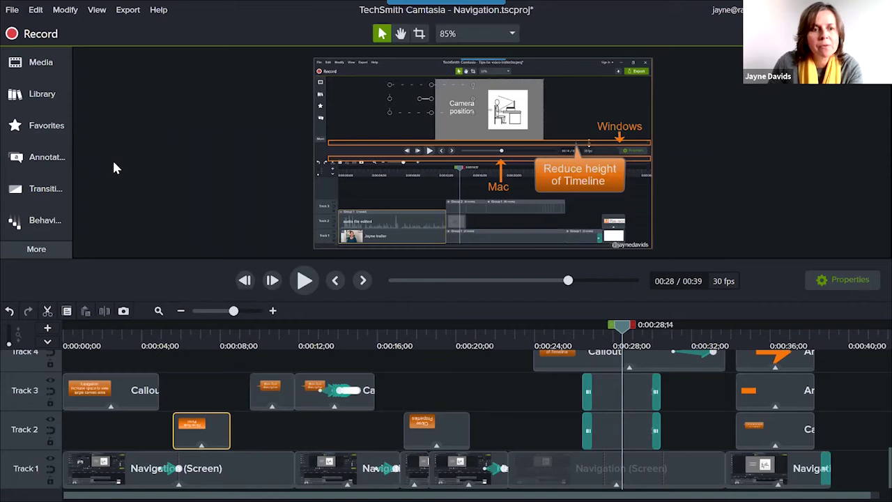
Set the Callouts style to All, then back to User, and open Favorites.
click(39, 161)
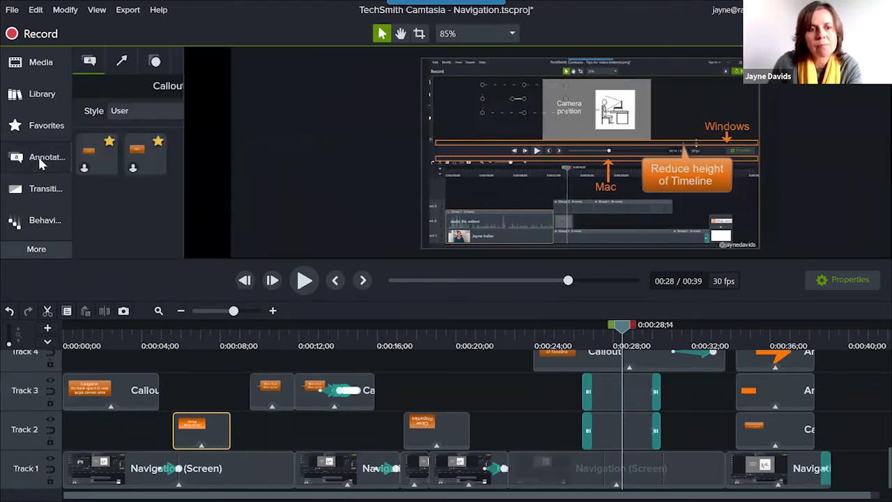
click(243, 112)
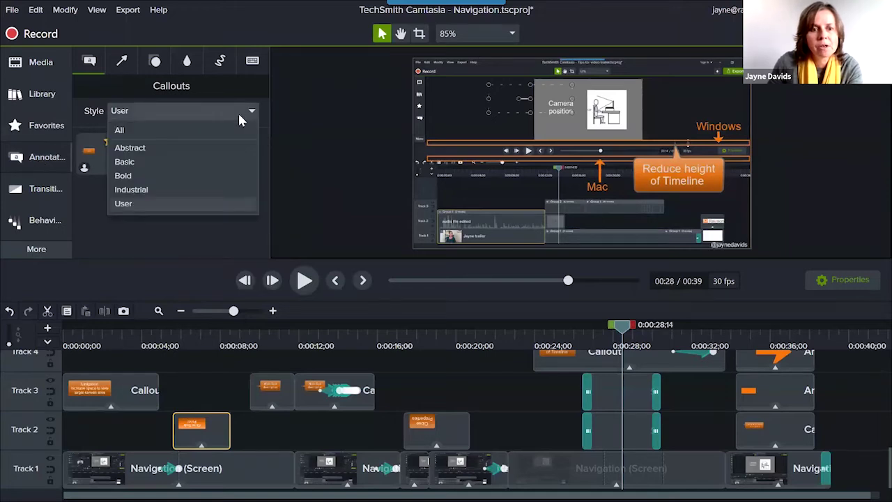
click(235, 128)
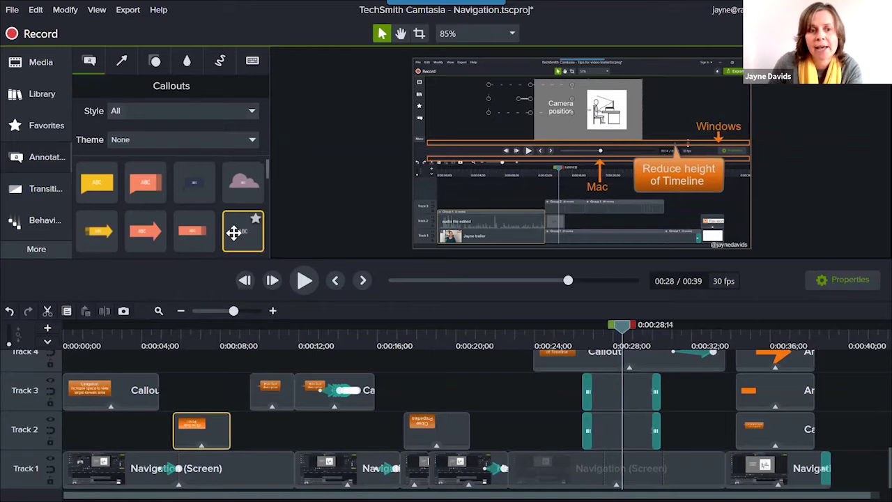
click(252, 113)
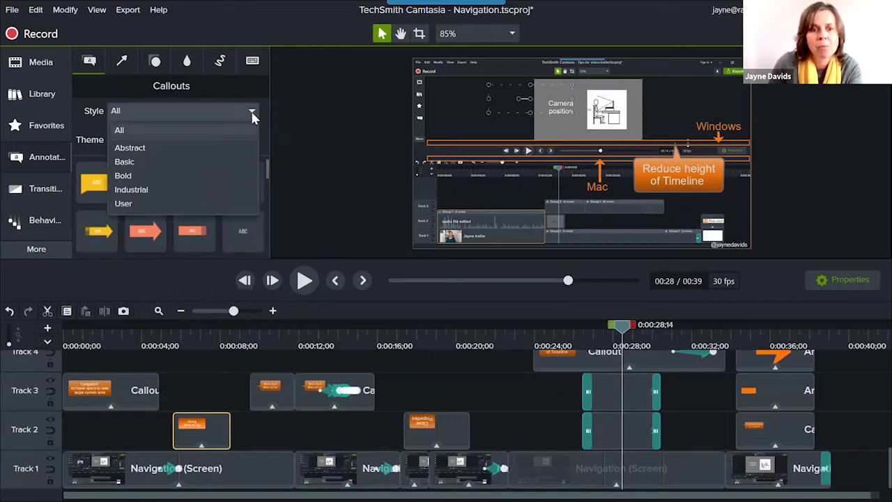
click(183, 203)
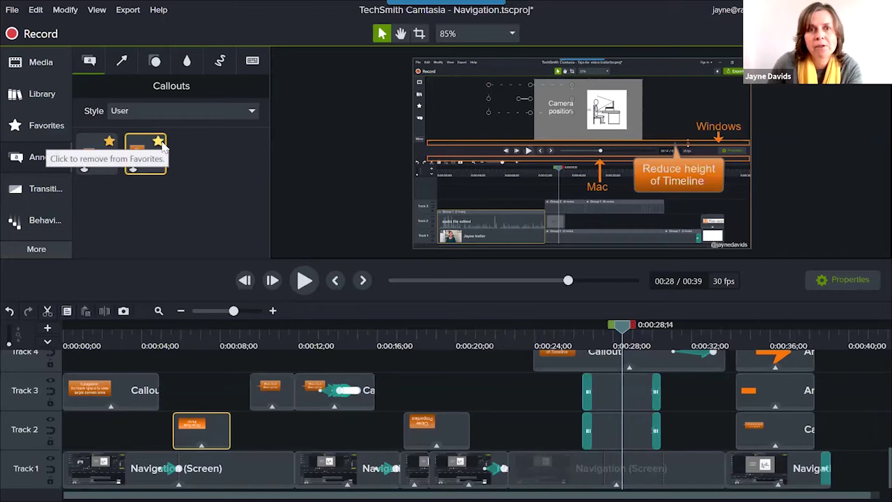
click(42, 128)
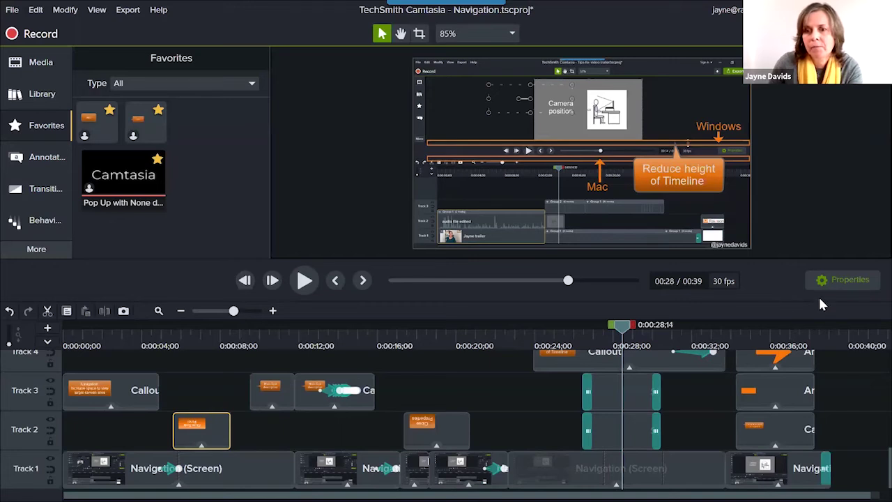
Move the playhead to the project's end at 0:40 and scroll the timeline right.
click(850, 328)
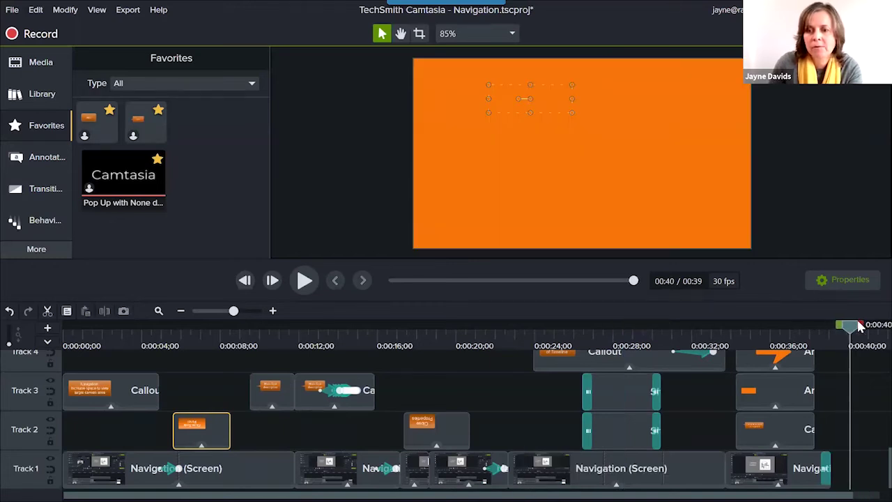
drag(857, 329, 863, 327)
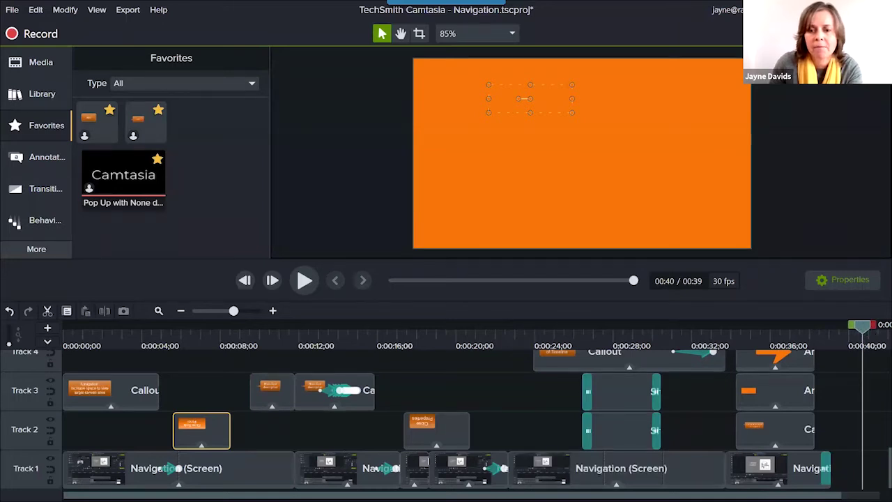
scroll(732, 437, right, 2)
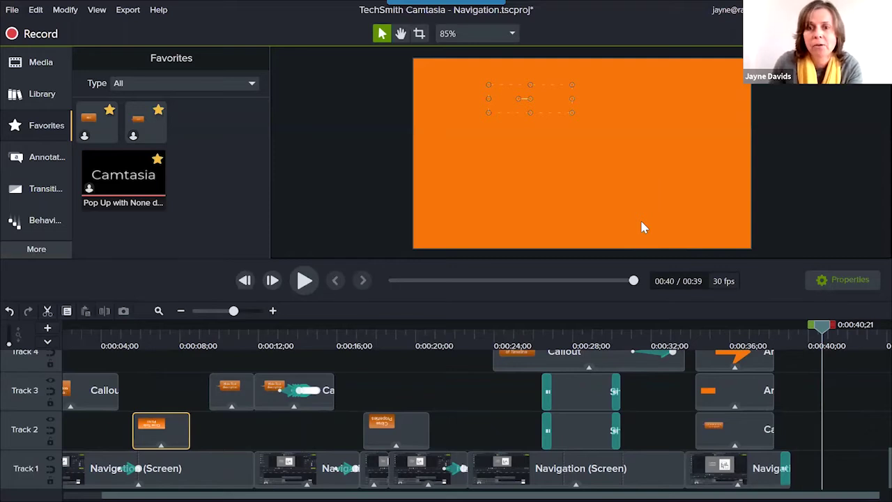
click(508, 35)
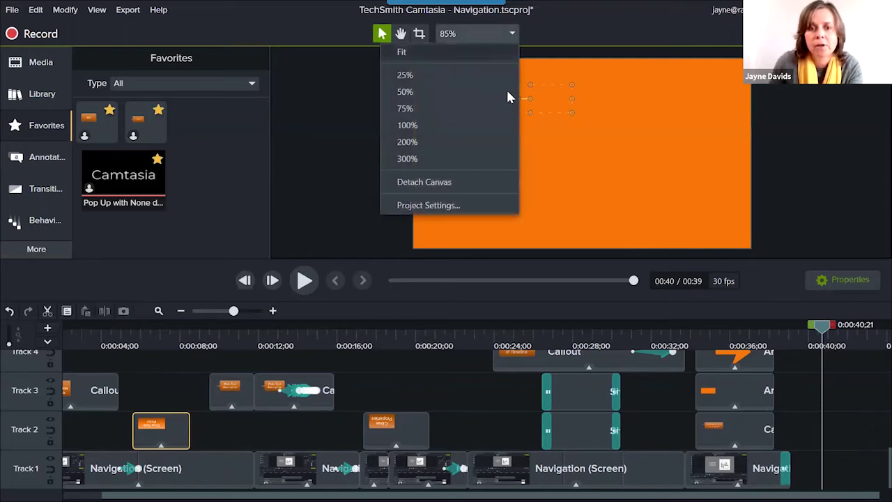
click(498, 202)
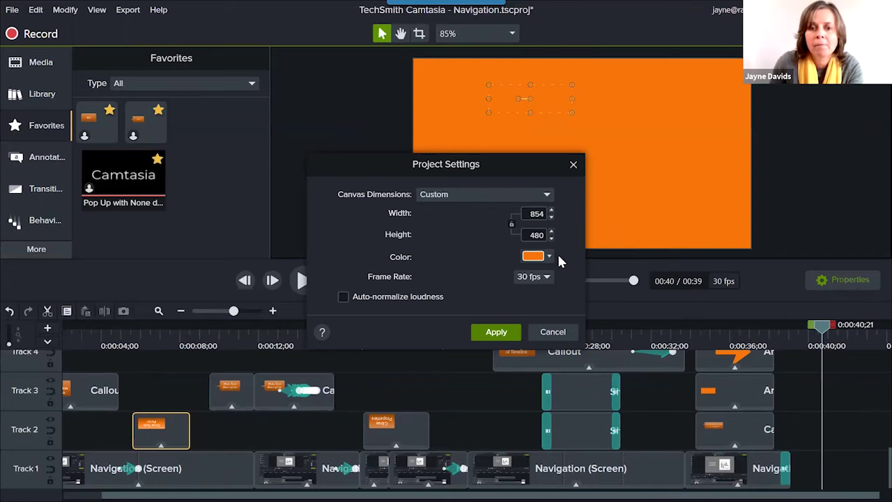
click(538, 333)
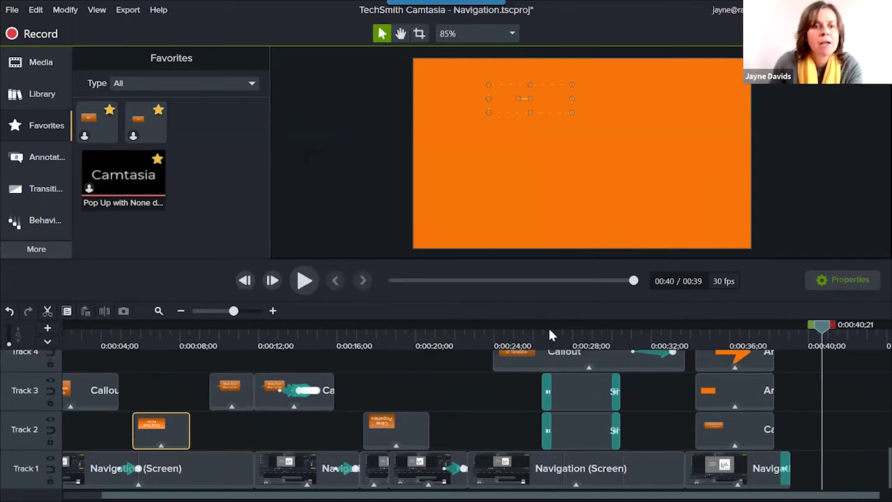
Drag the second favourite callout onto the canvas and show its properties.
click(148, 122)
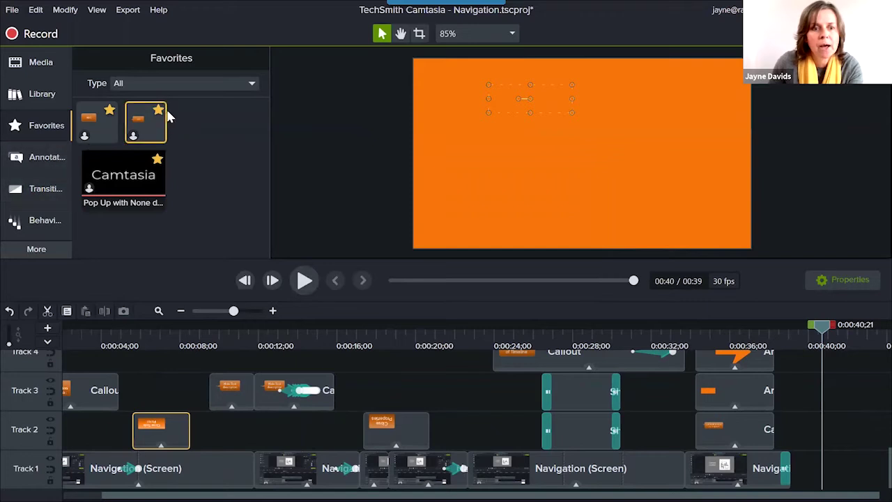
drag(151, 122, 568, 166)
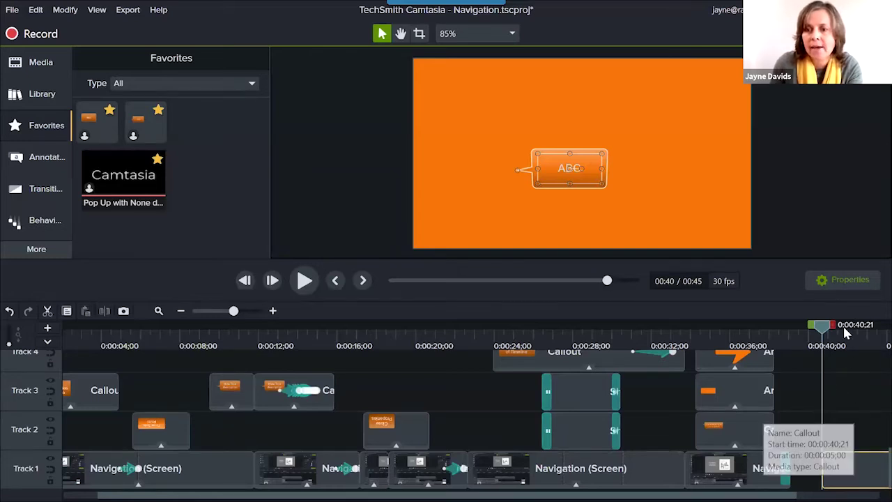
click(863, 281)
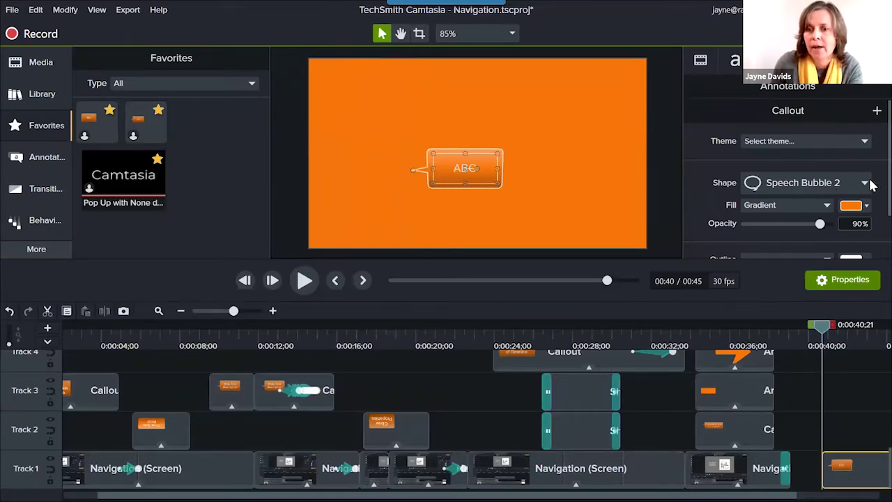
scroll(857, 160, down, 2)
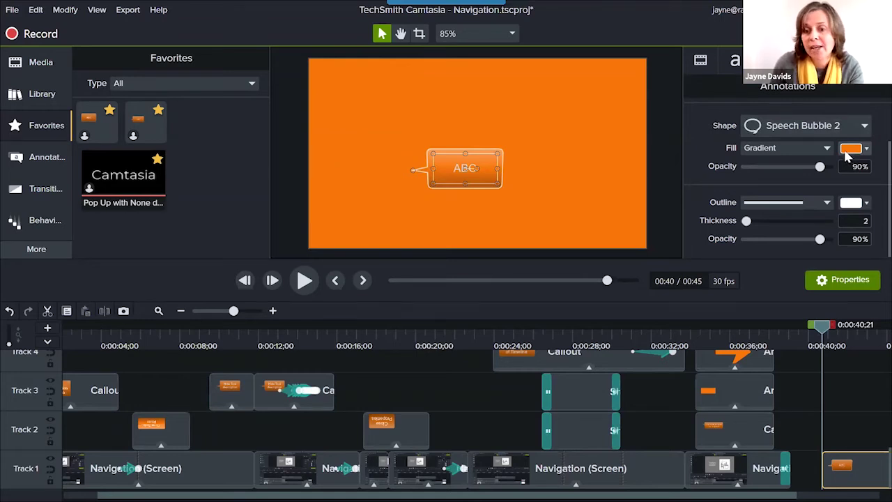
Edit the callout's text to 'text', then delete the trial callout.
click(458, 165)
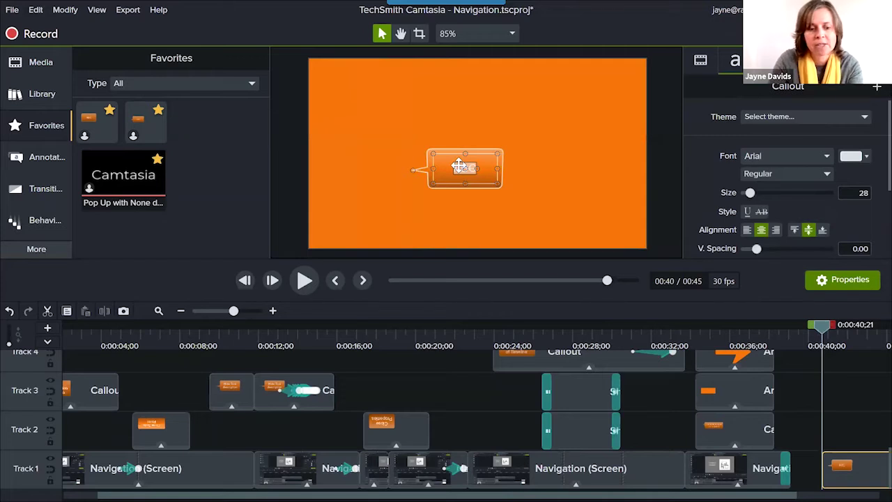
double_click(459, 165)
text(text)
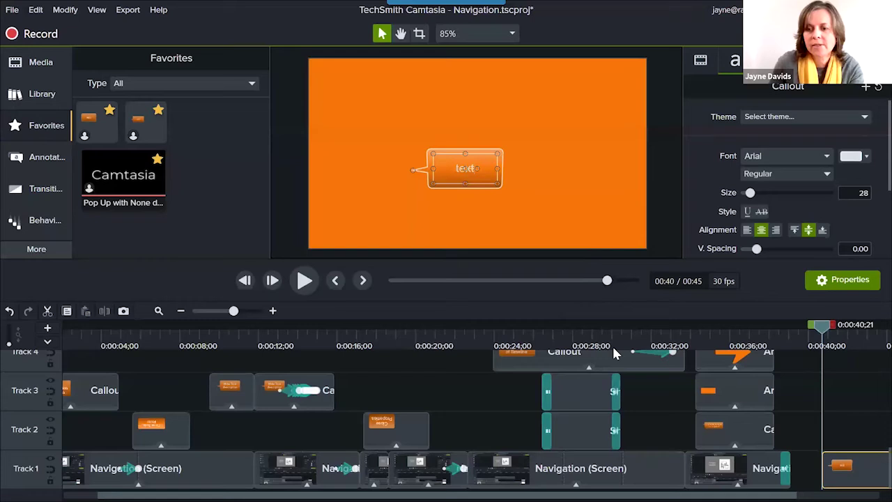
key(Delete)
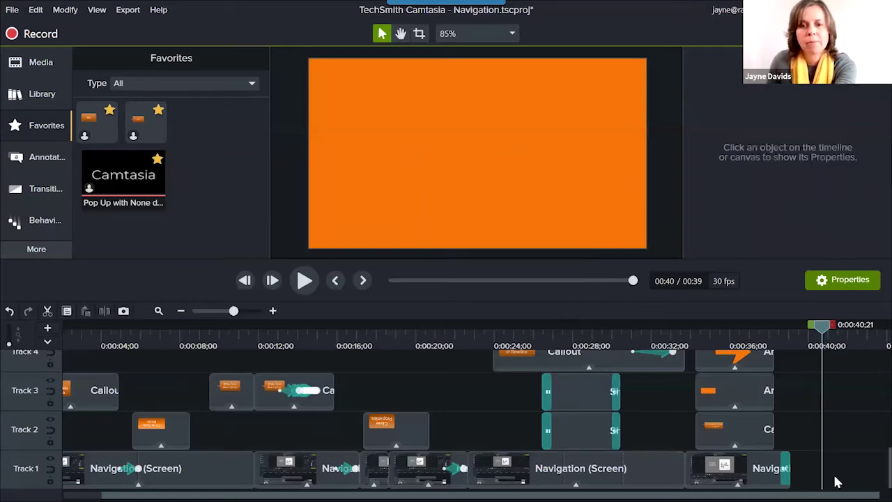
Show callouts of all styles and scroll the gallery down to the teal ABC thought bubble.
mouse_move(825, 343)
mouse_down()
mouse_move(838, 335)
mouse_move(819, 335)
mouse_up()
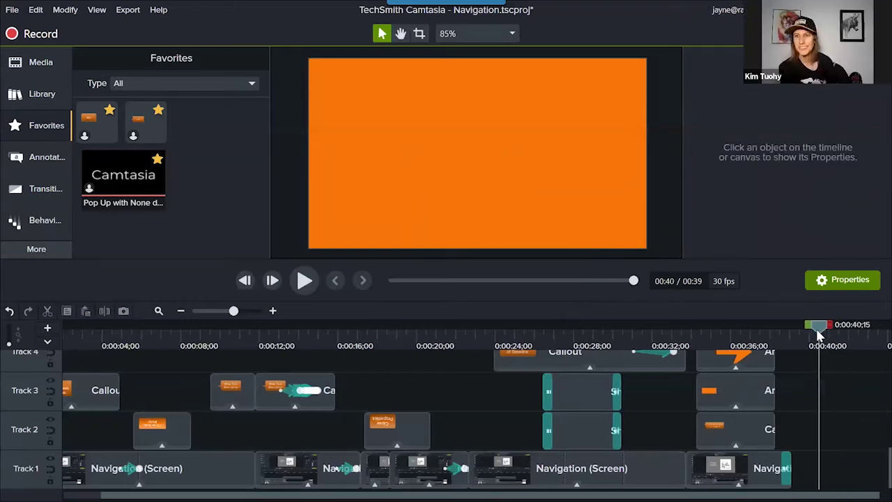
click(28, 154)
click(231, 110)
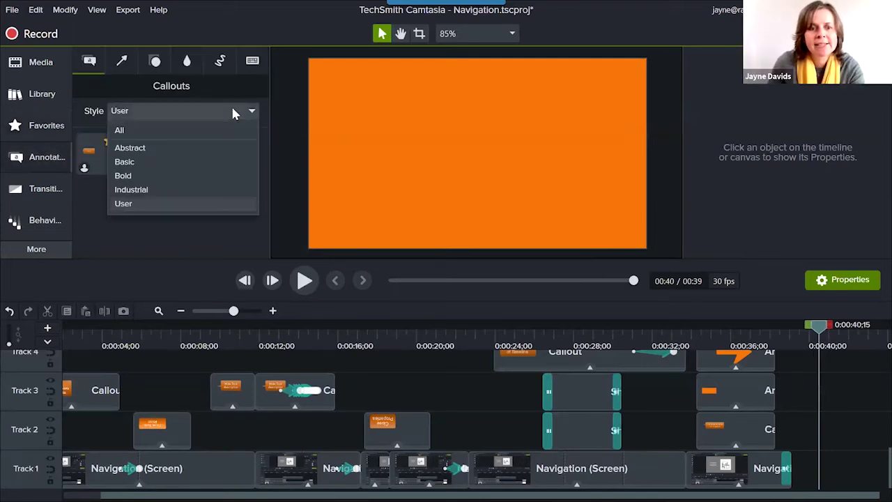
click(215, 127)
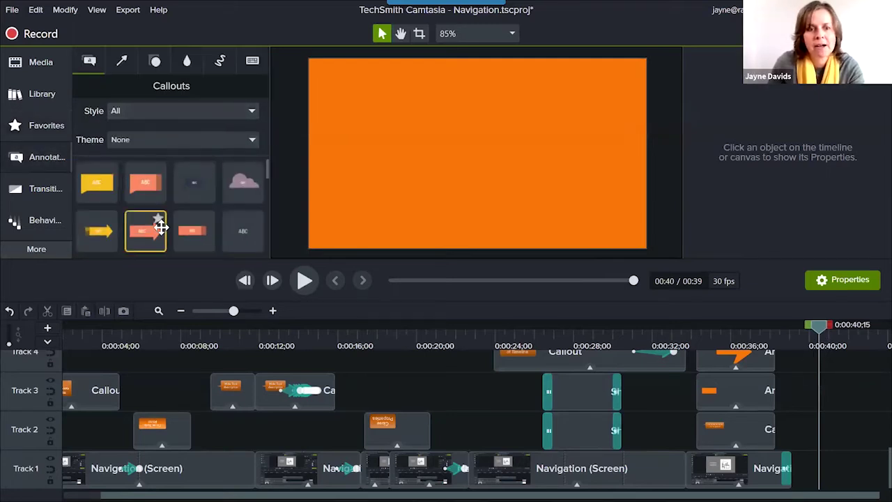
scroll(154, 223, down, 3)
scroll(151, 223, down, 1)
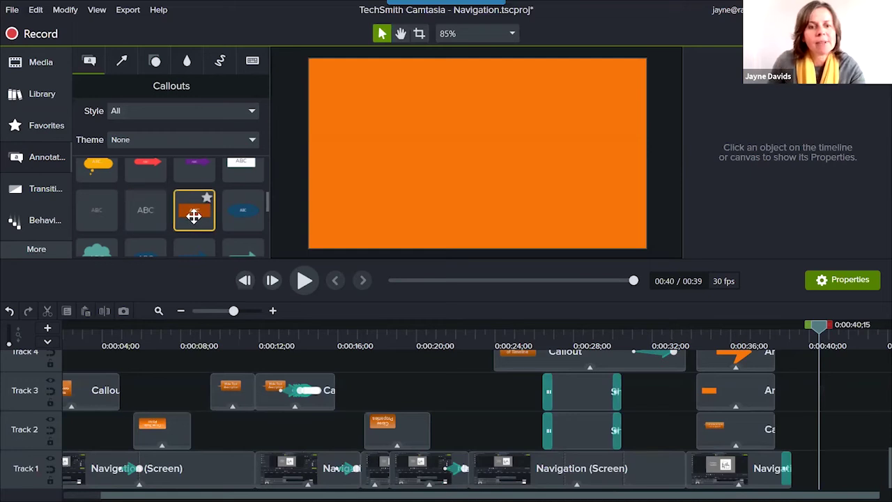
scroll(186, 212, down, 1)
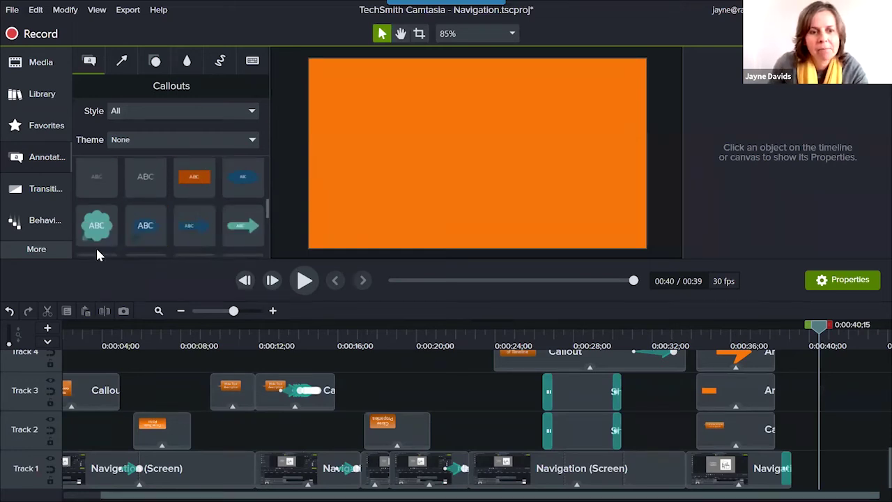
Place the teal ABC thought-bubble callout on the canvas.
drag(97, 225, 480, 156)
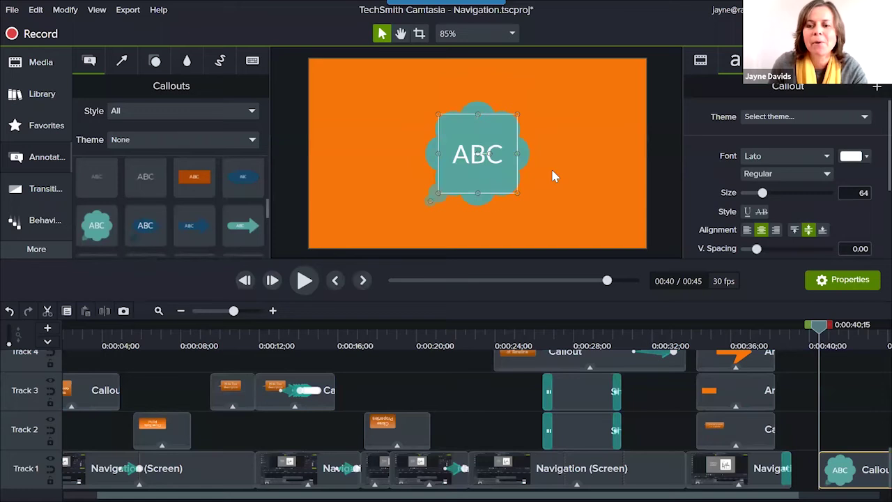
double_click(495, 157)
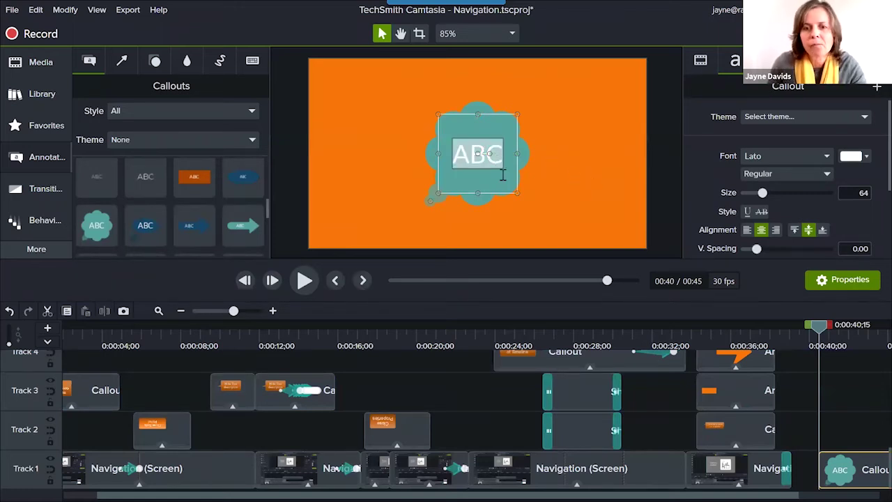
click(507, 184)
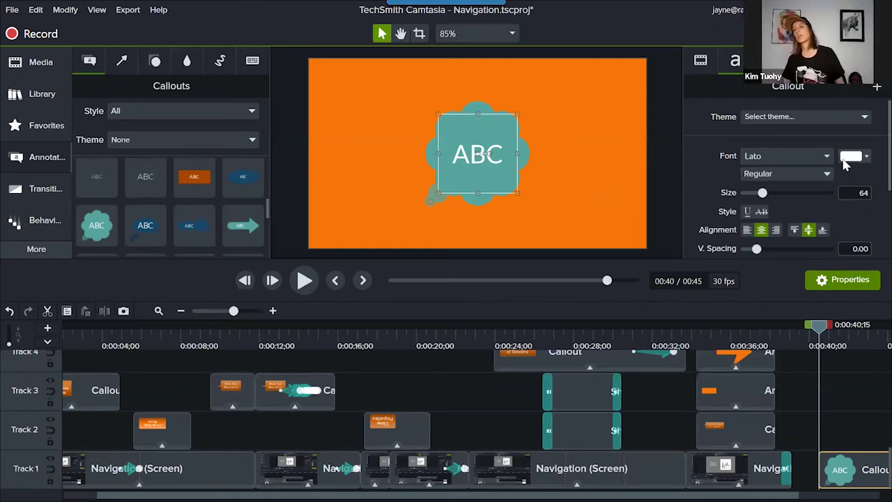
Change the callout's fill colour from teal to blue (#567BA5).
click(871, 61)
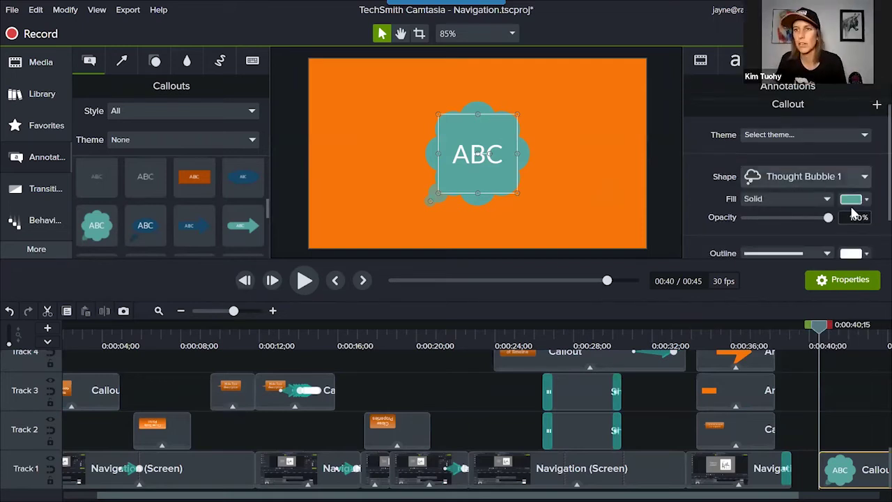
click(866, 200)
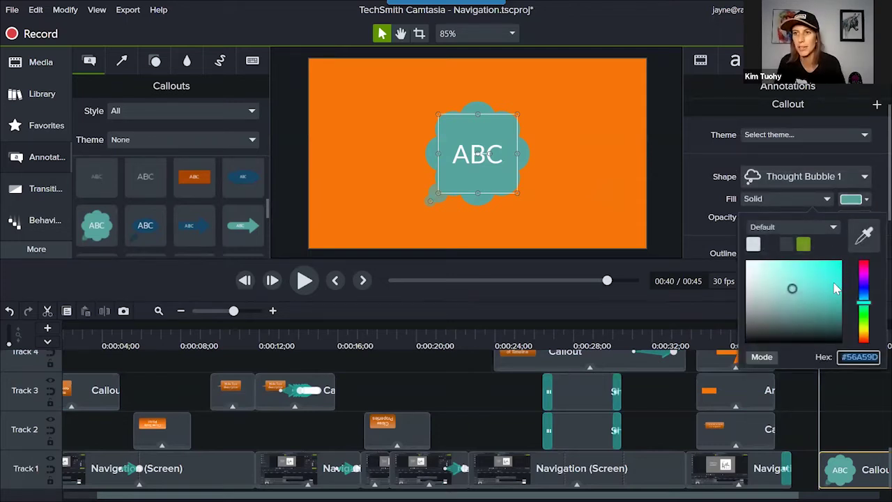
click(864, 293)
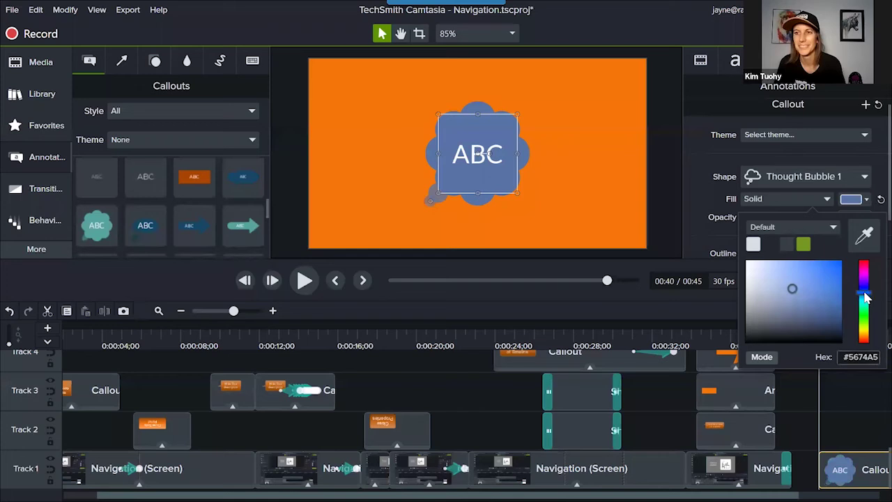
drag(865, 293, 867, 300)
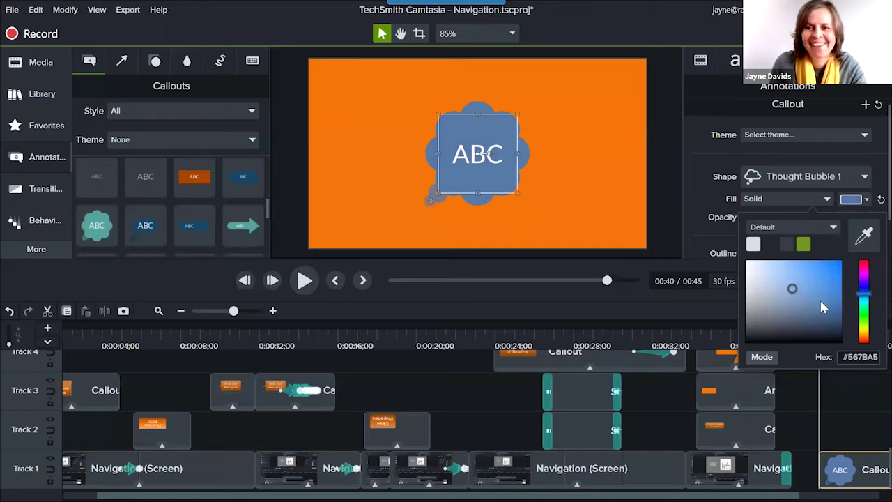
Stretch the ABC callout's thought-bubble tail down toward the lower left.
click(735, 61)
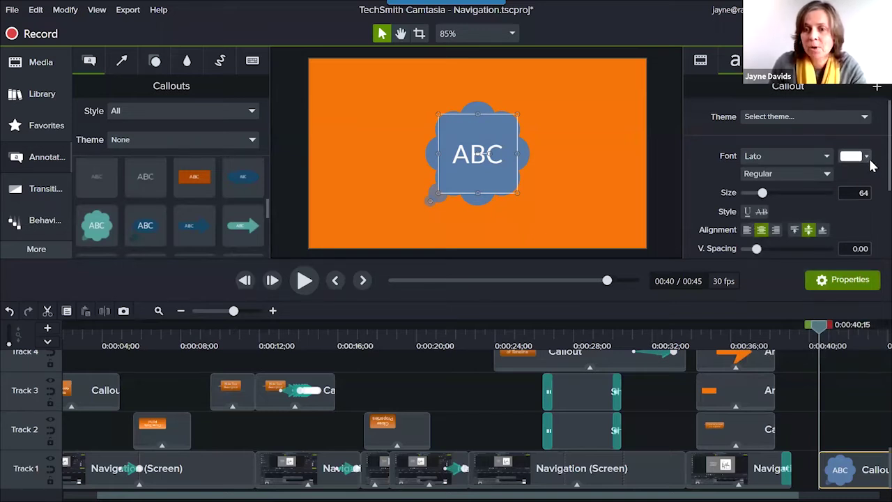
scroll(871, 181, down, 2)
scroll(871, 202, down, 1)
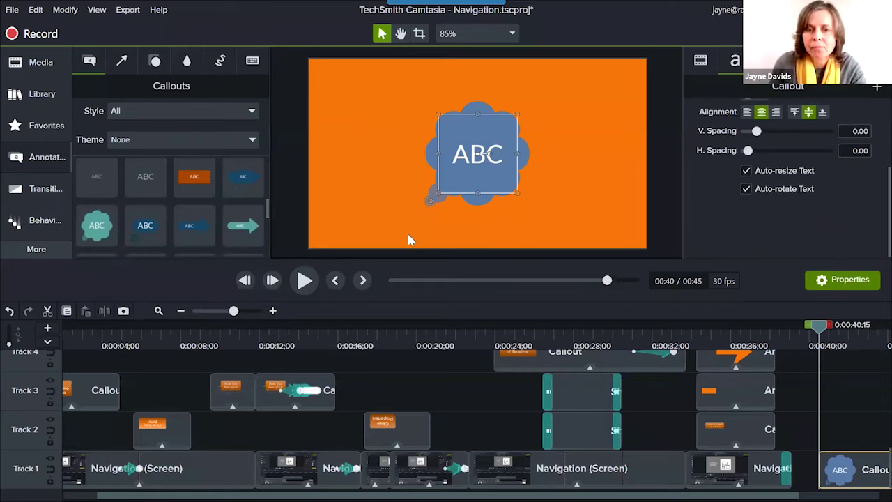
drag(433, 200, 398, 223)
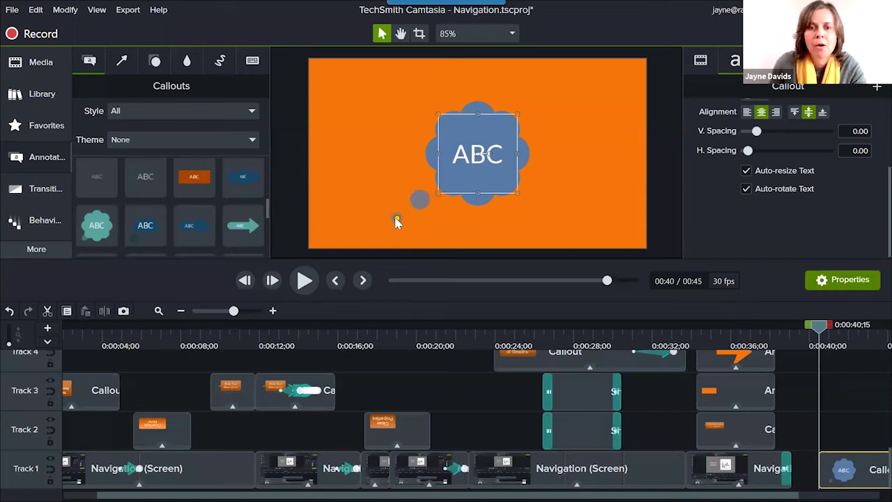
Apply a white Border visual effect to the ABC callout with thickness 2.
click(35, 253)
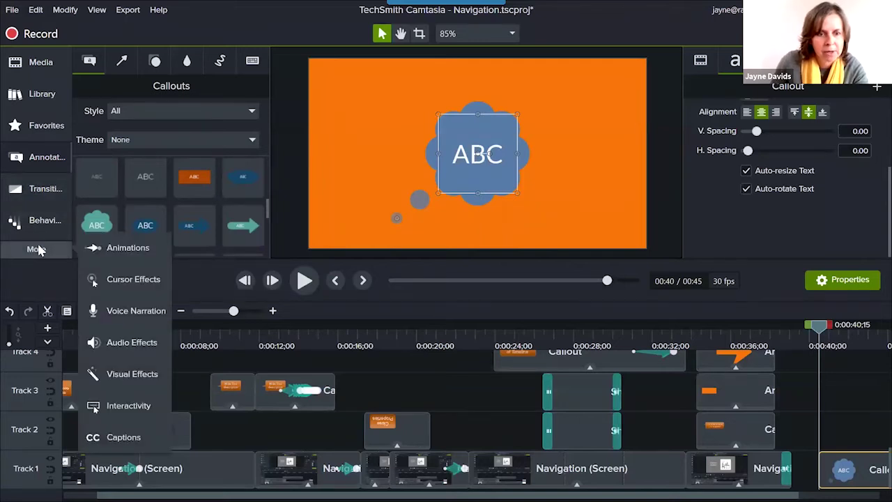
click(131, 374)
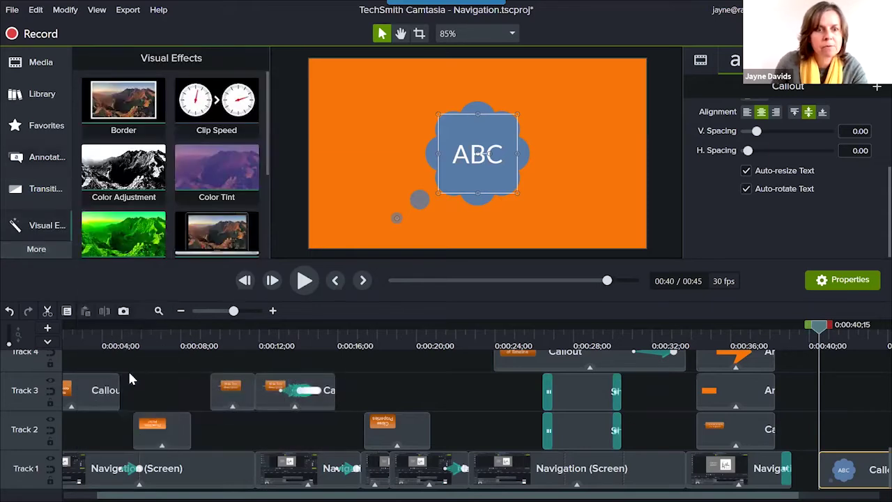
click(145, 105)
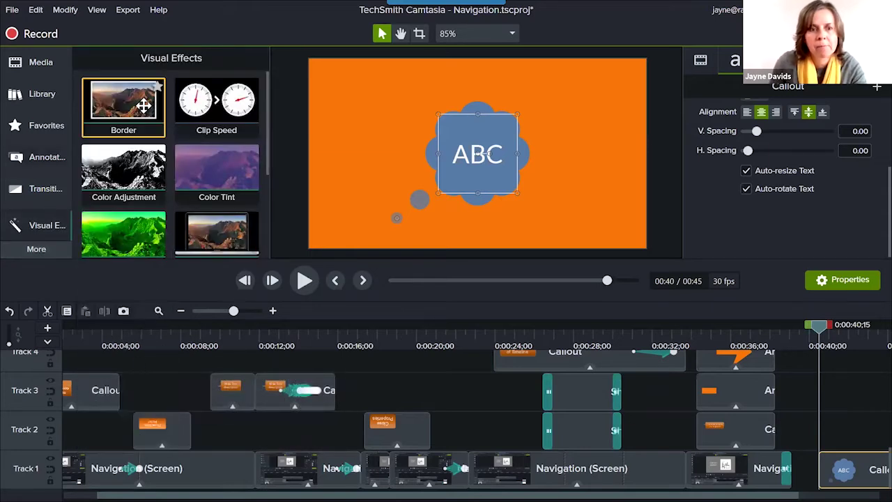
drag(220, 115, 463, 159)
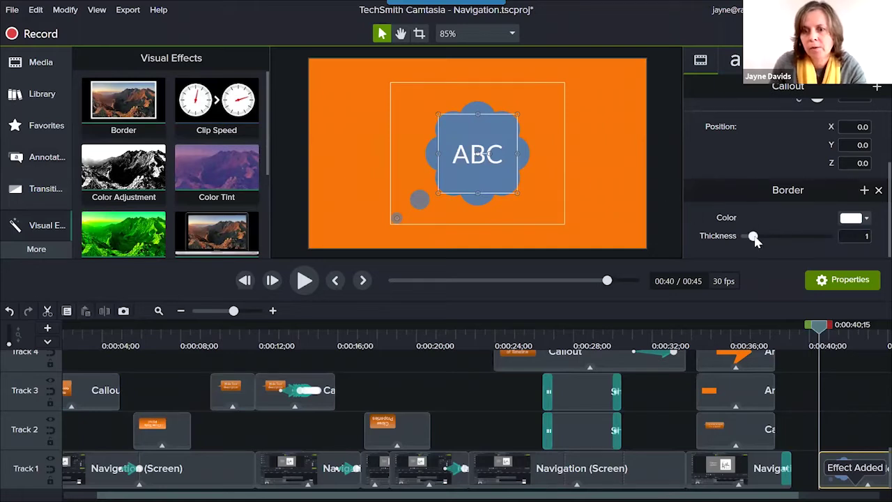
mouse_move(756, 240)
mouse_down()
mouse_move(777, 245)
mouse_move(749, 242)
mouse_move(762, 244)
mouse_up()
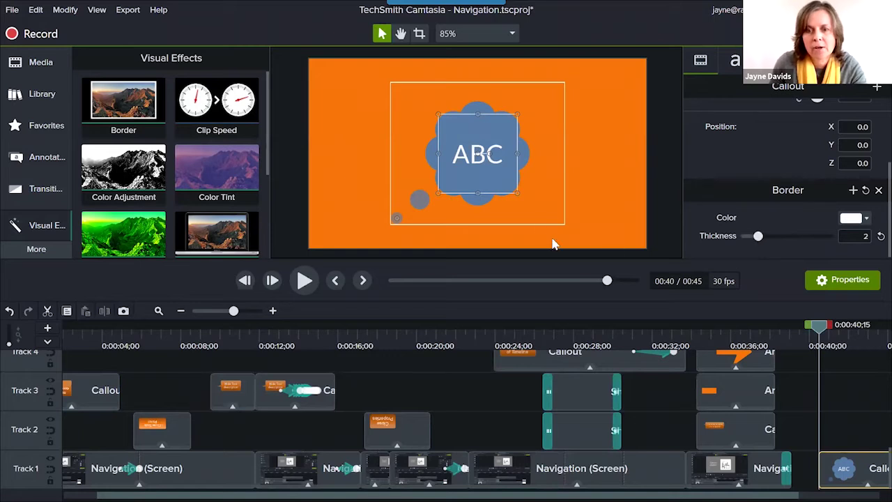
click(611, 217)
click(505, 194)
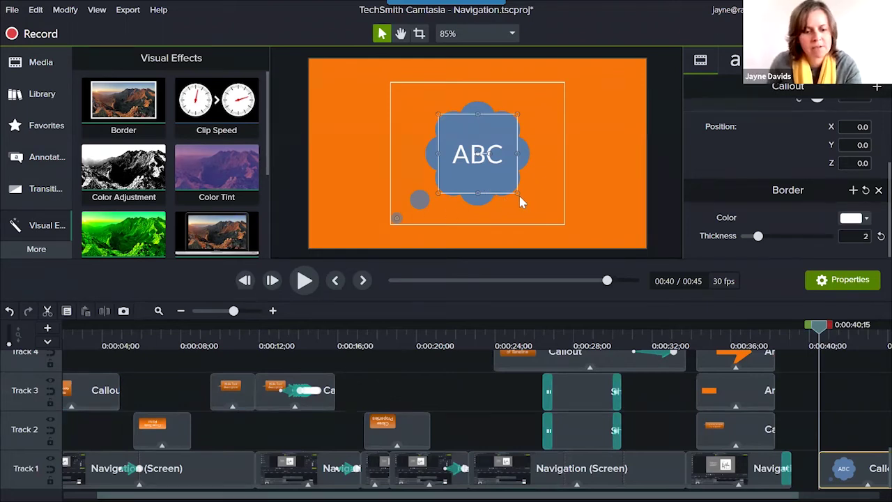
Undo the border and lower the callout's fill opacity to 83%.
key(ctrl+z)
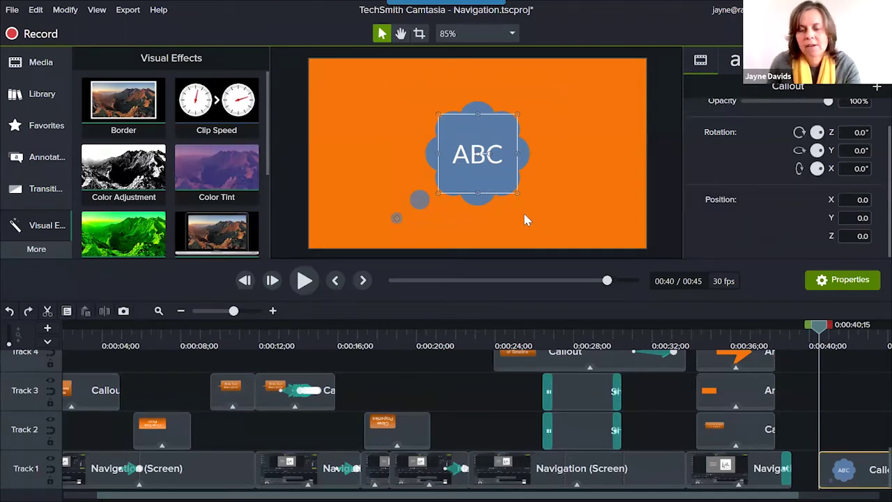
scroll(787, 200, up, 1)
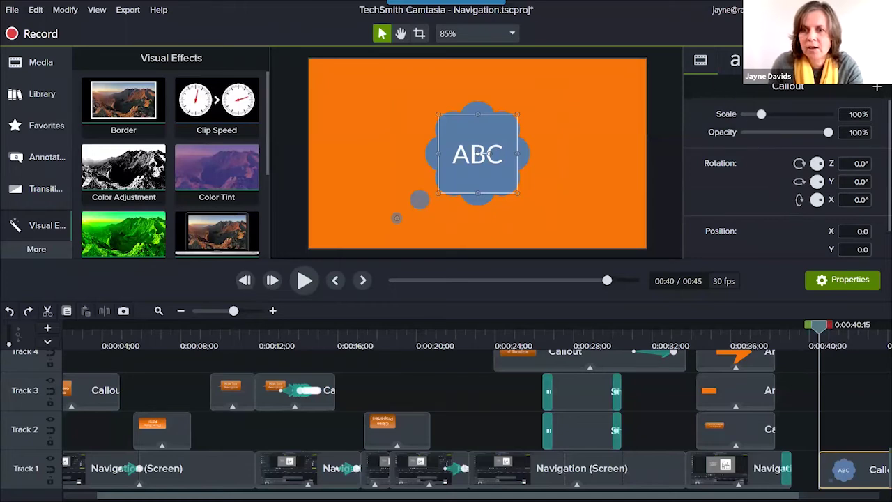
scroll(773, 216, up, 3)
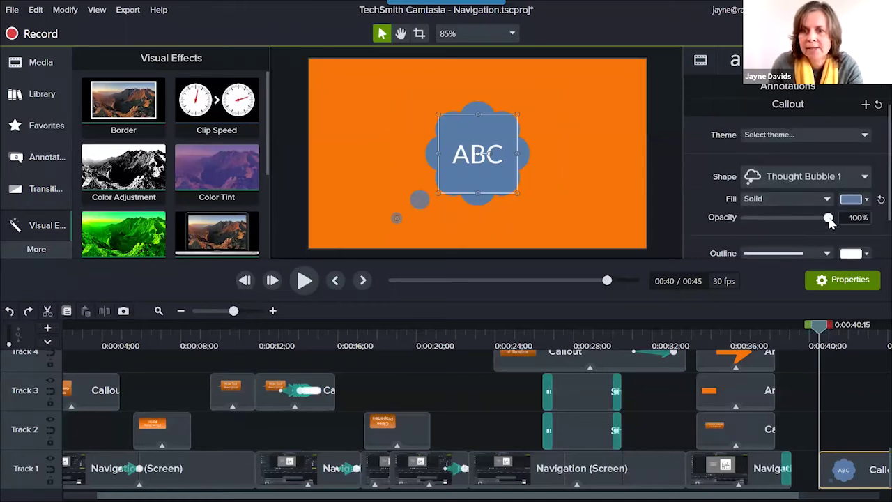
mouse_move(828, 217)
mouse_down()
mouse_move(807, 219)
mouse_move(815, 220)
mouse_up()
Add a Drop Shadow visual effect to the ABC thought bubble.
scroll(814, 217, down, 2)
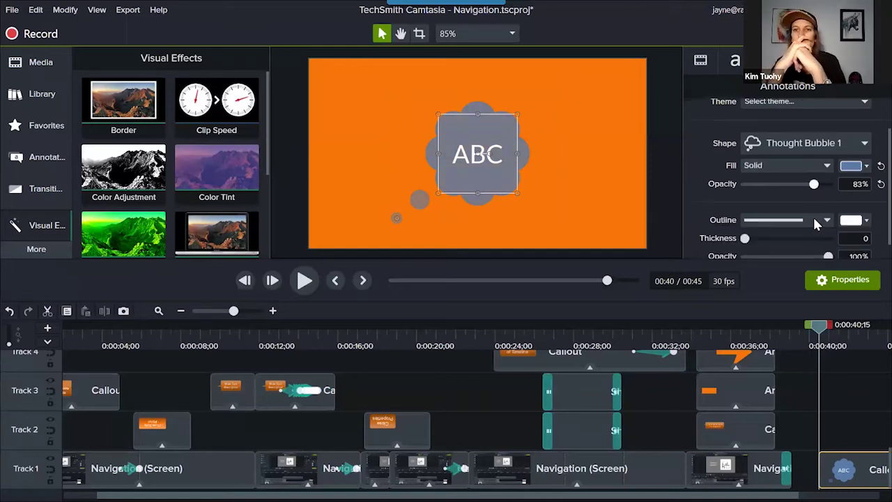
scroll(230, 236, down, 5)
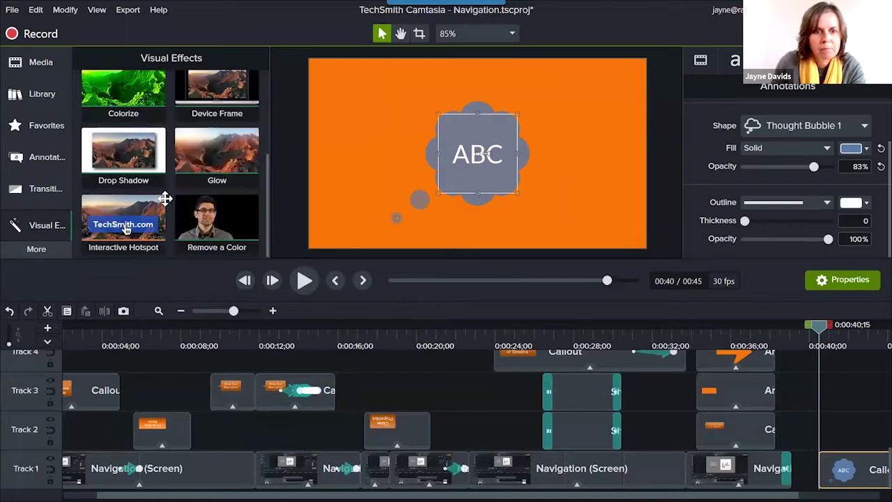
drag(330, 172, 457, 179)
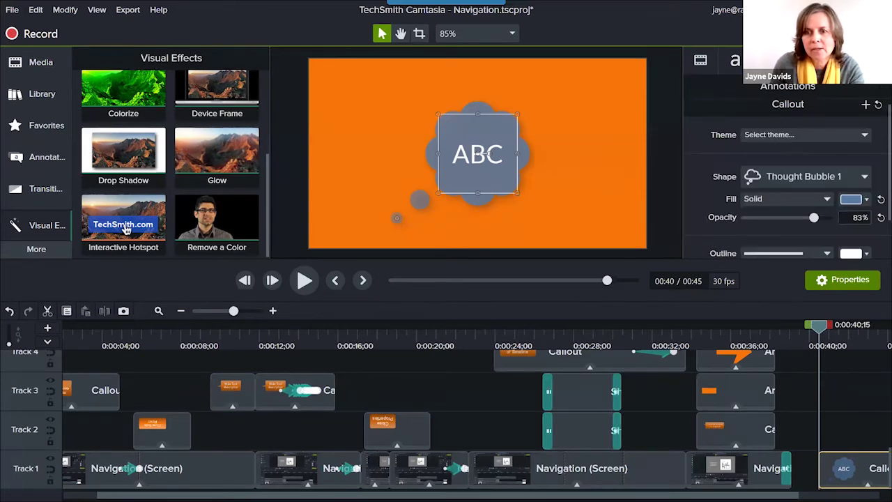
scroll(788, 166, down, 5)
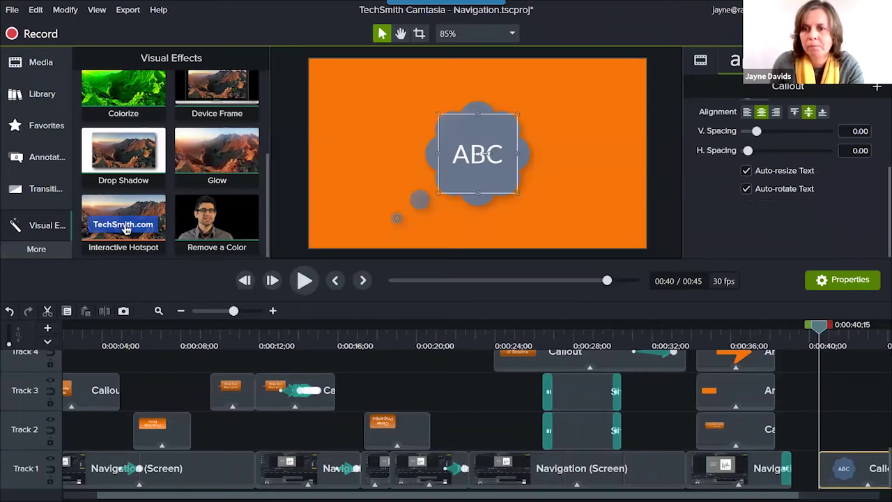
scroll(778, 219, up, 3)
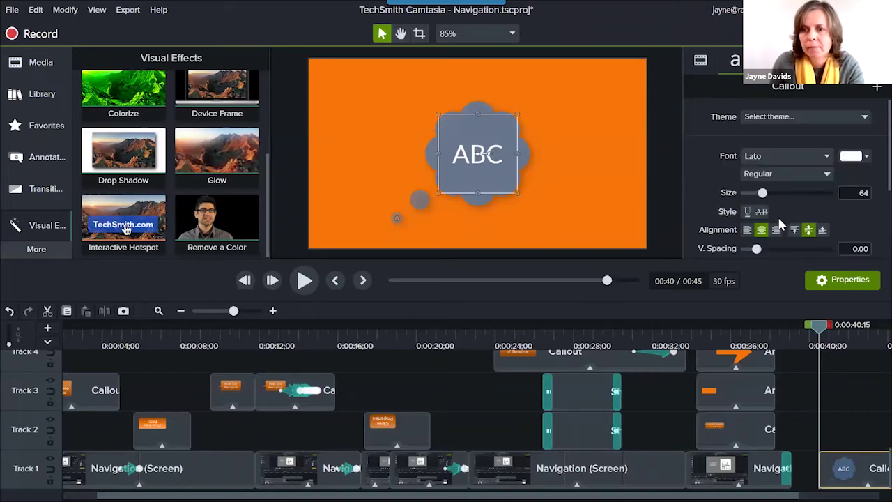
Switch the callout text font from Lato to Arial Regular, playhead at about 0:41.
click(826, 156)
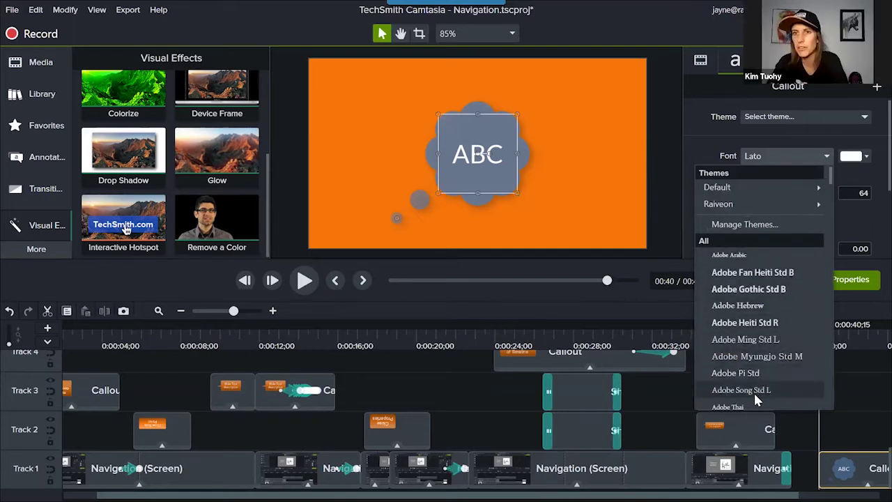
scroll(773, 348, down, 3)
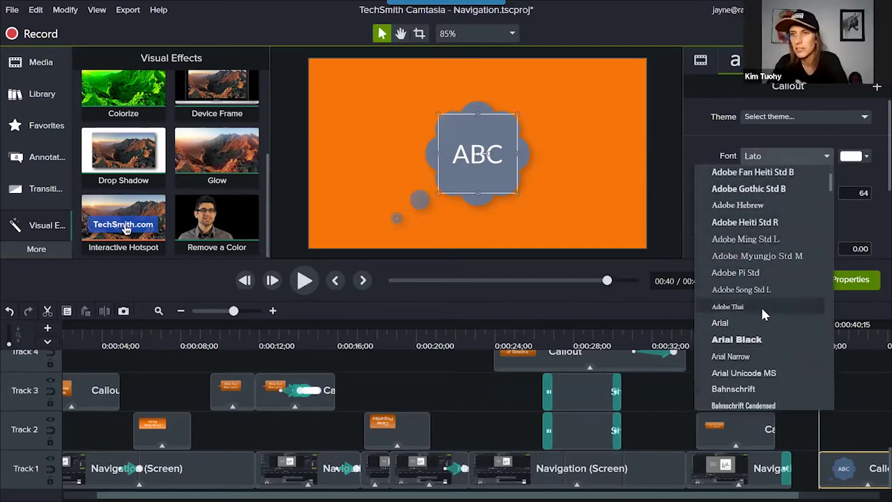
click(758, 325)
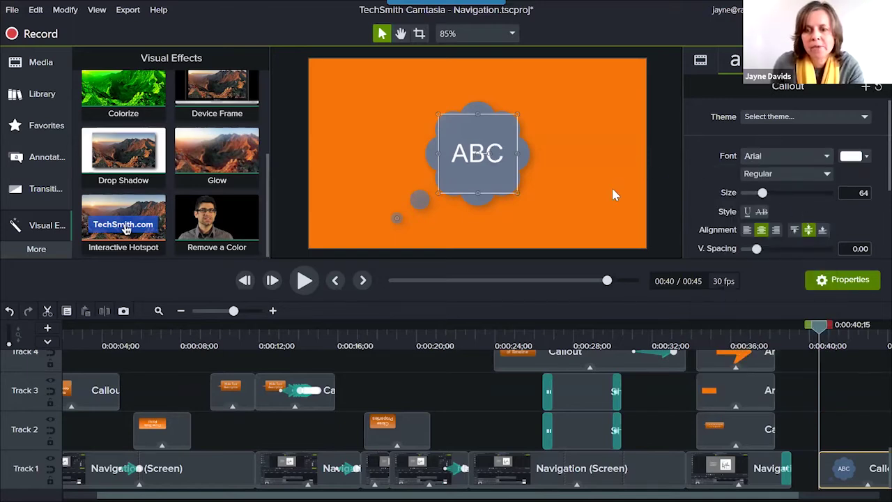
click(844, 325)
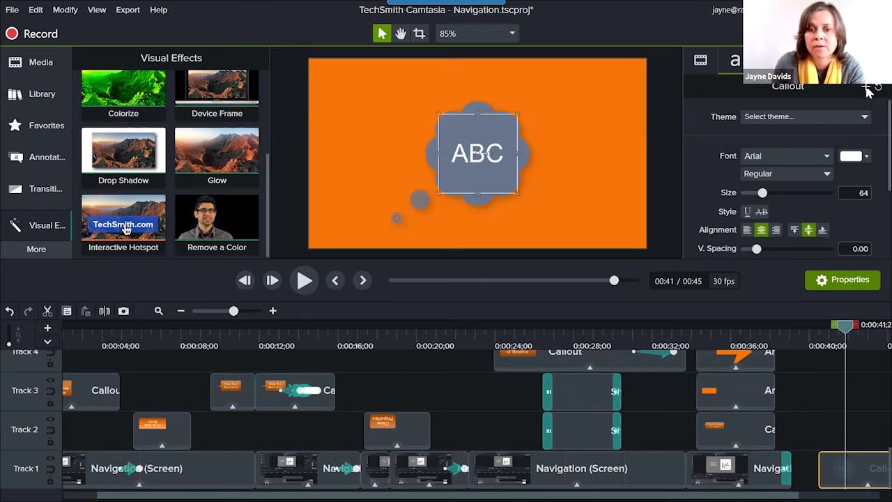
Show the User callout presets, including the customised ABC thought bubble.
click(868, 90)
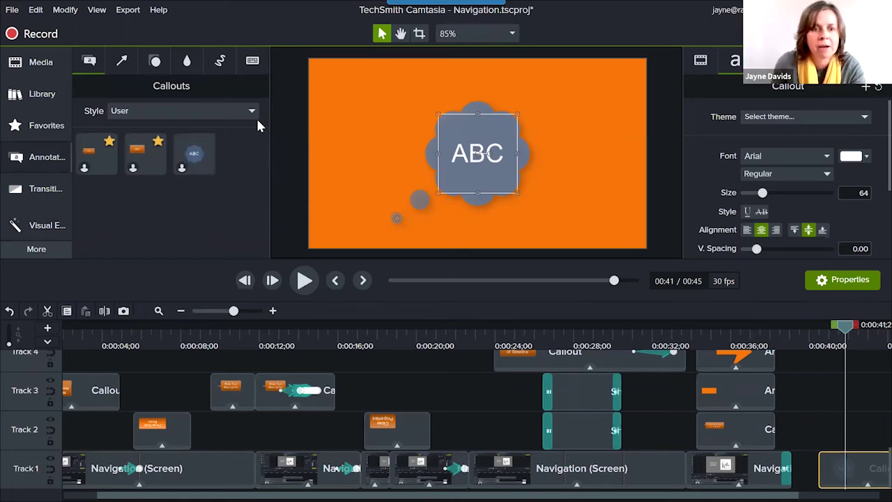
mouse_move(194, 154)
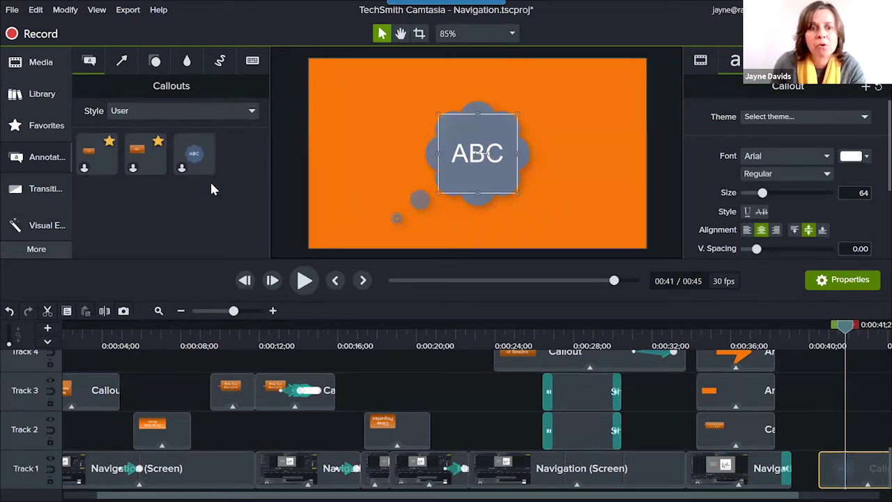
Star the ABC callout preset, view Favorites, and delete the ABC clip from Track 1.
mouse_move(205, 167)
click(207, 143)
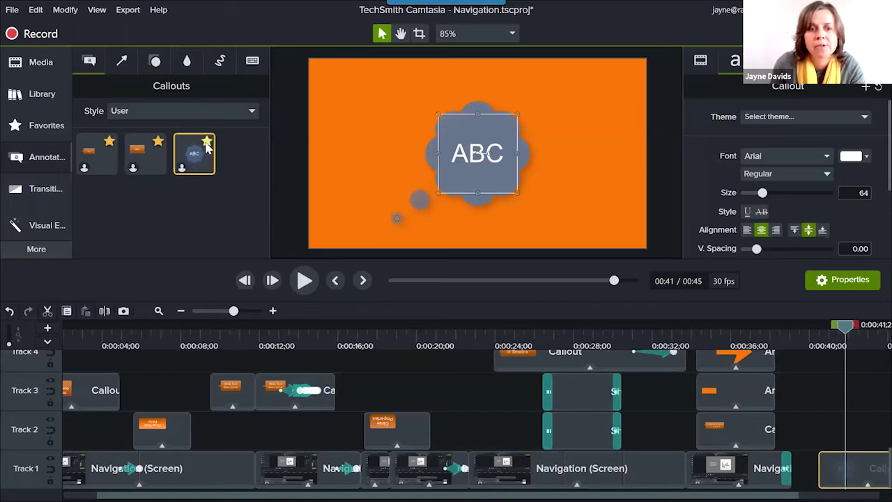
click(36, 127)
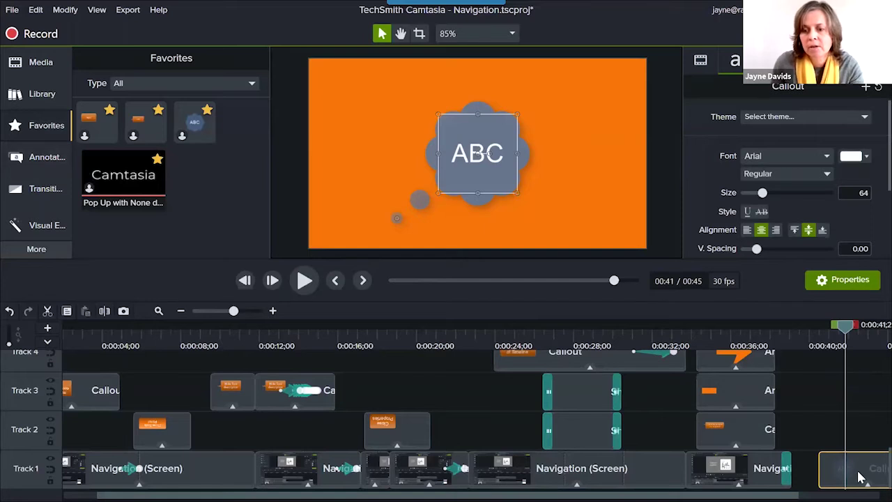
key(Delete)
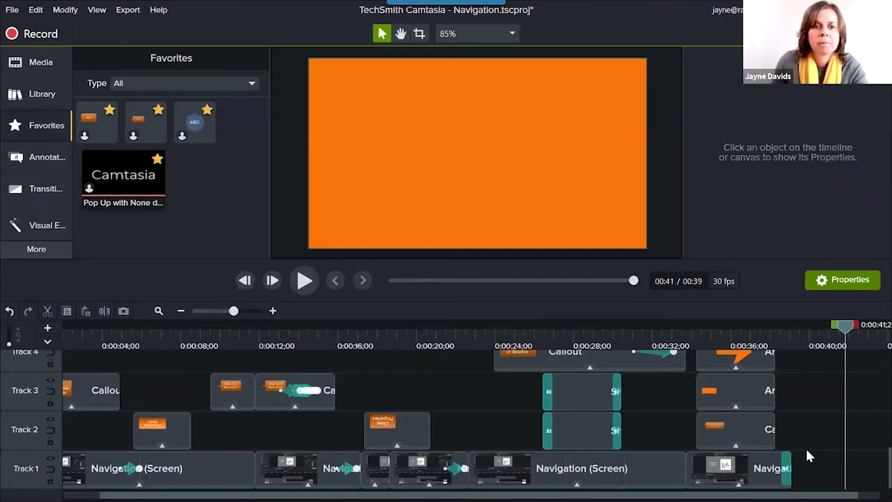
Add the favourite ABC callout to the canvas and enlarge it.
drag(194, 123, 489, 168)
click(528, 129)
click(517, 142)
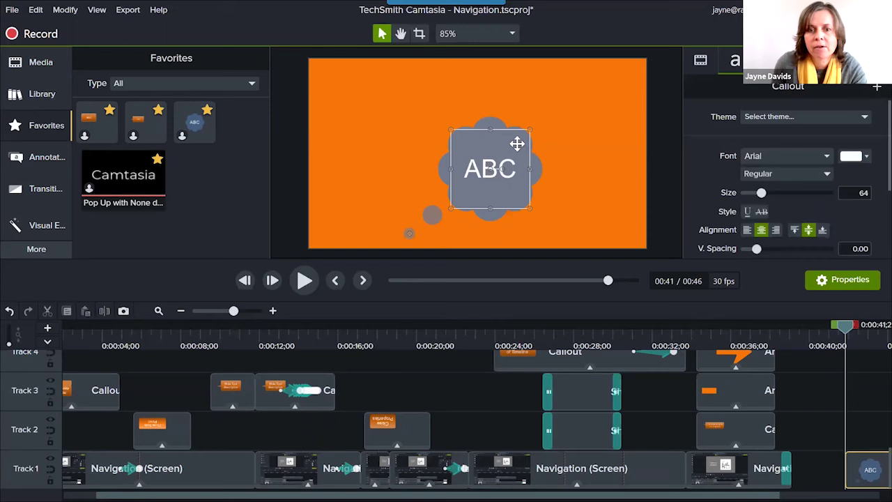
drag(530, 129, 576, 104)
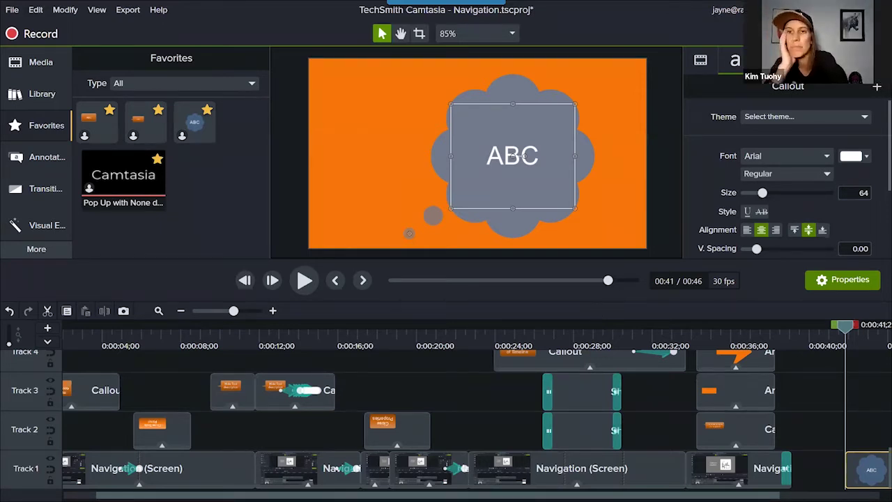
Move the playhead to 0:43;20 and lengthen the callout clip on Track 1.
scroll(801, 449, right, 3)
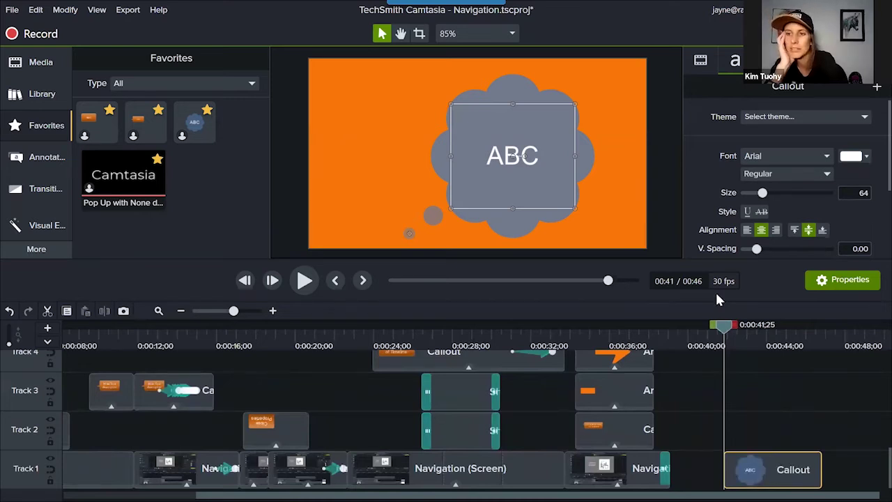
click(759, 383)
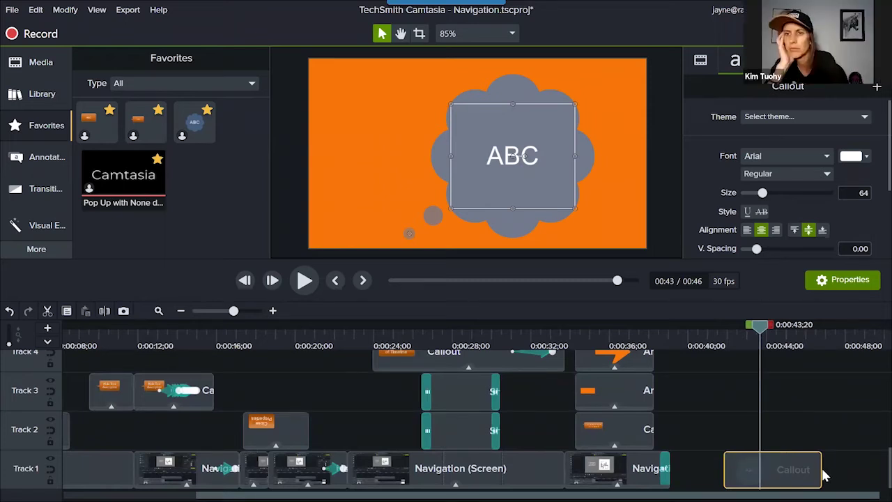
drag(822, 471, 845, 477)
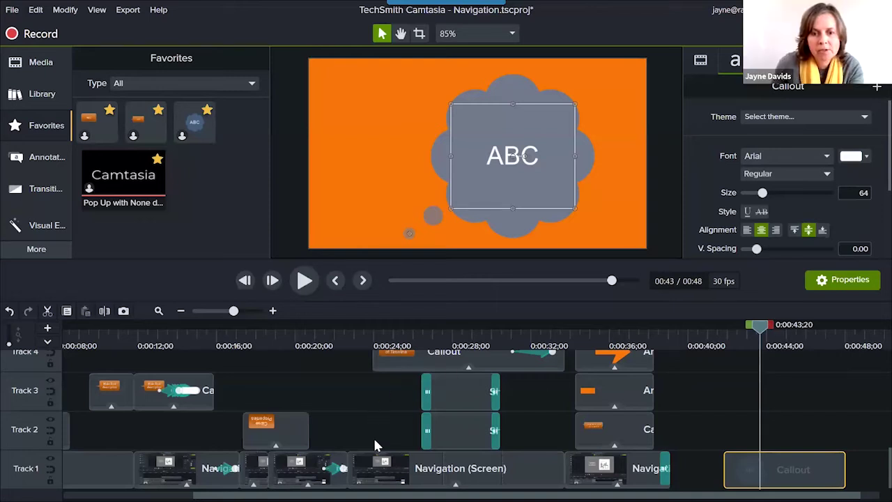
Delete the ABC callout clip and insert a few seconds of extra time at 0:22.
click(350, 345)
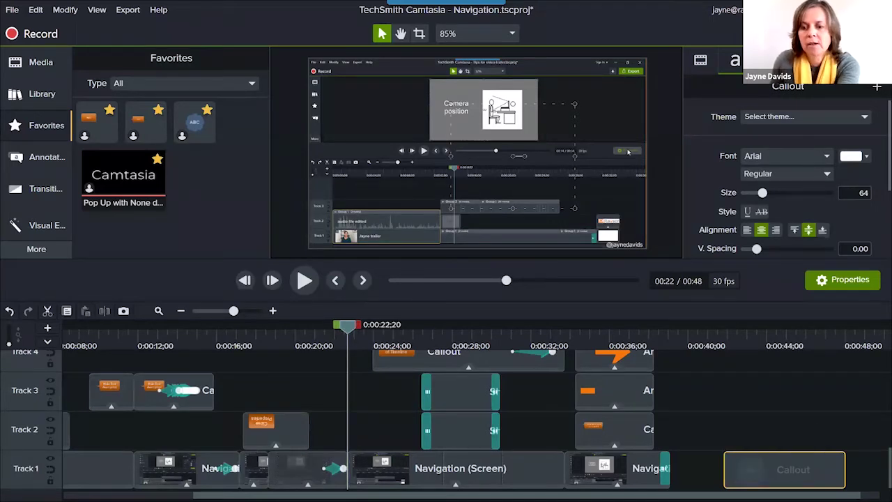
key(Delete)
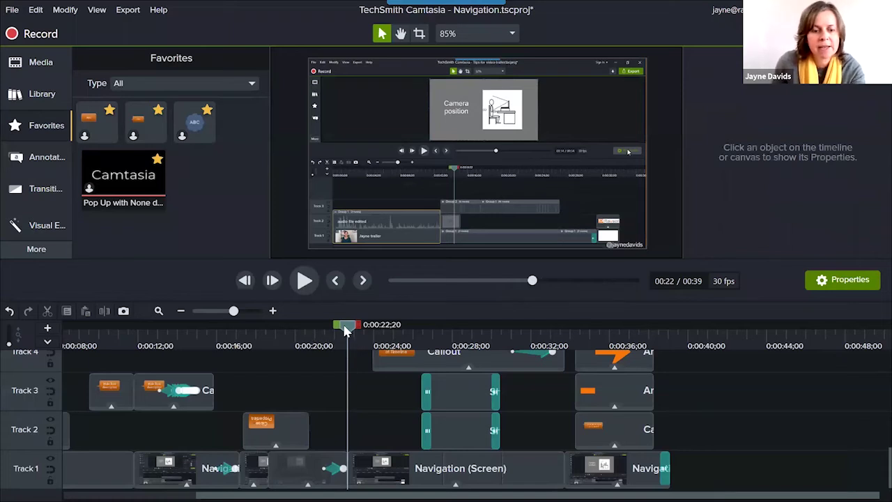
drag(347, 330, 426, 338)
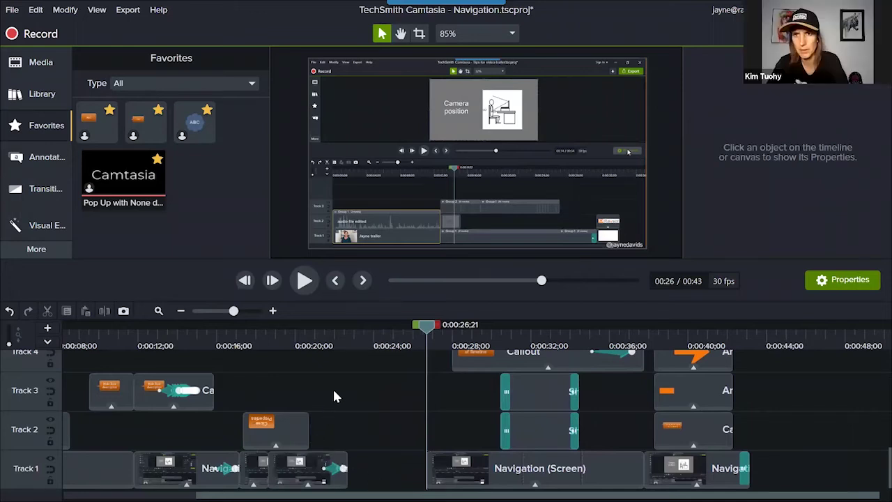
Scrub back near 0:22 to find where the recording ends and enter cropping mode.
drag(331, 335, 346, 336)
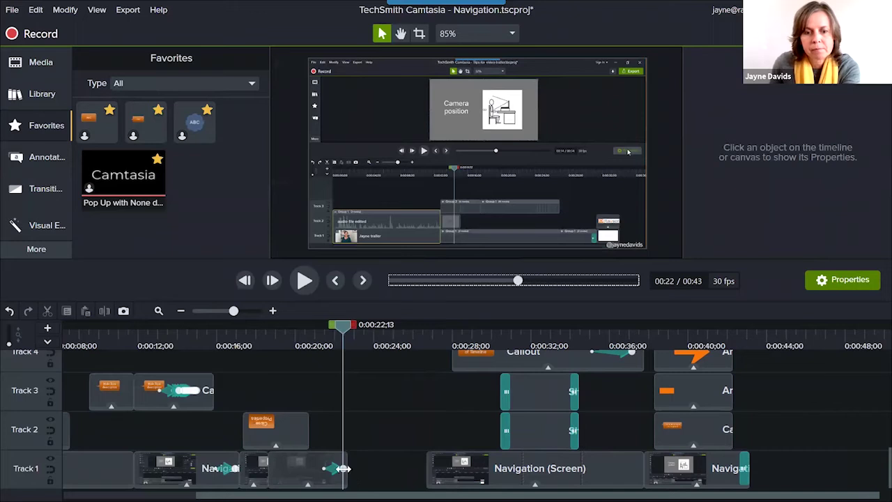
mouse_move(341, 329)
mouse_down()
mouse_move(325, 328)
mouse_move(349, 338)
mouse_up()
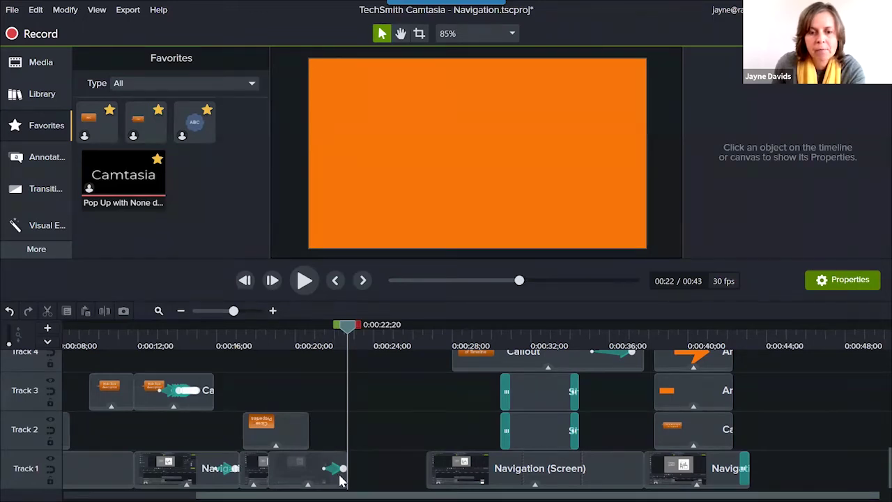
key(alt)
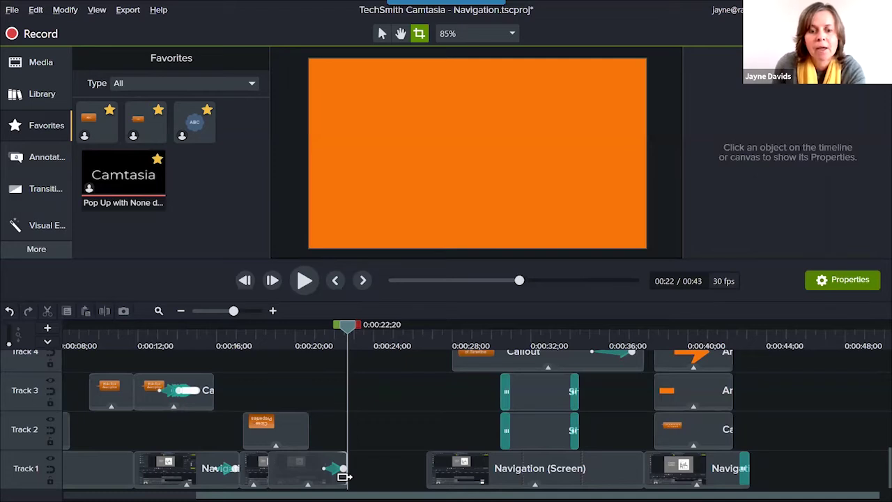
Drag the 0:22 Track 1 screen clip's end into the gap, then check the playback near 0:24.
click(344, 477)
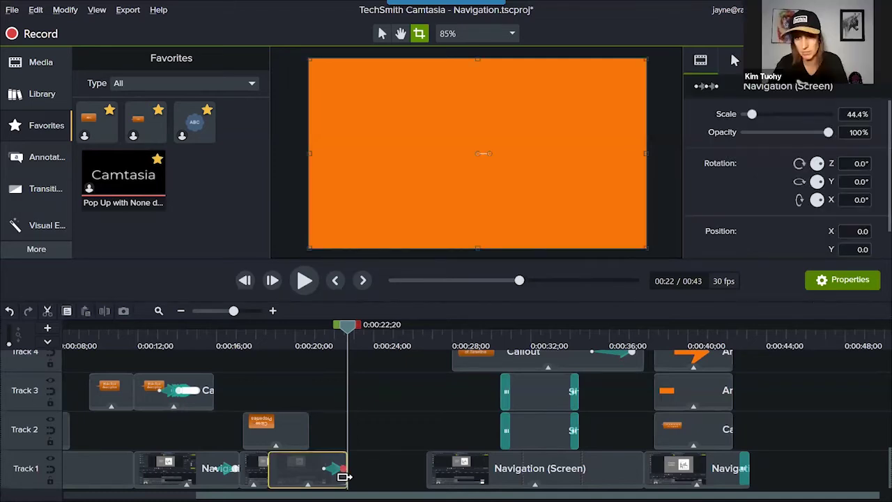
key(ctrl+z)
drag(357, 477, 388, 477)
key(Escape)
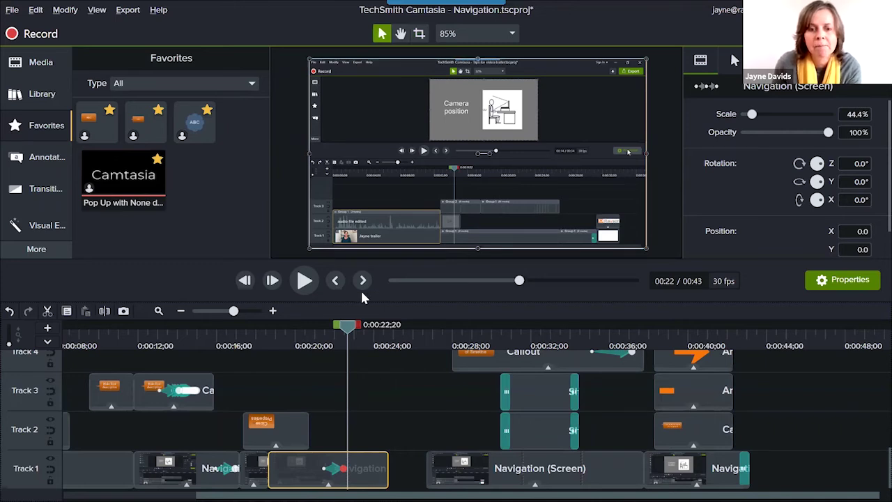
mouse_move(351, 333)
mouse_down()
mouse_move(429, 333)
mouse_move(350, 333)
mouse_up()
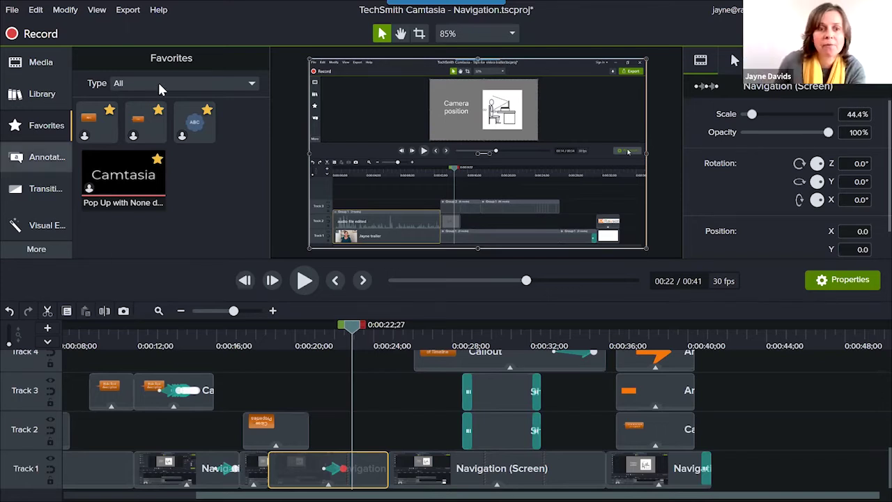
click(128, 10)
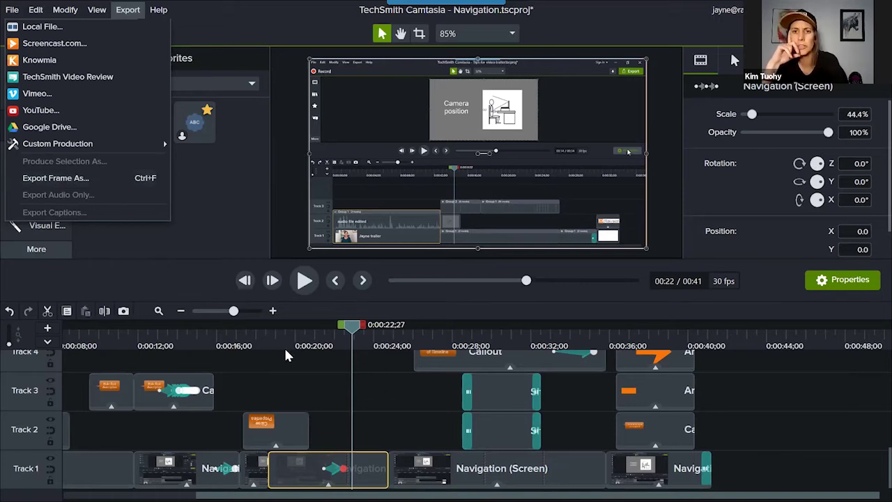
click(343, 389)
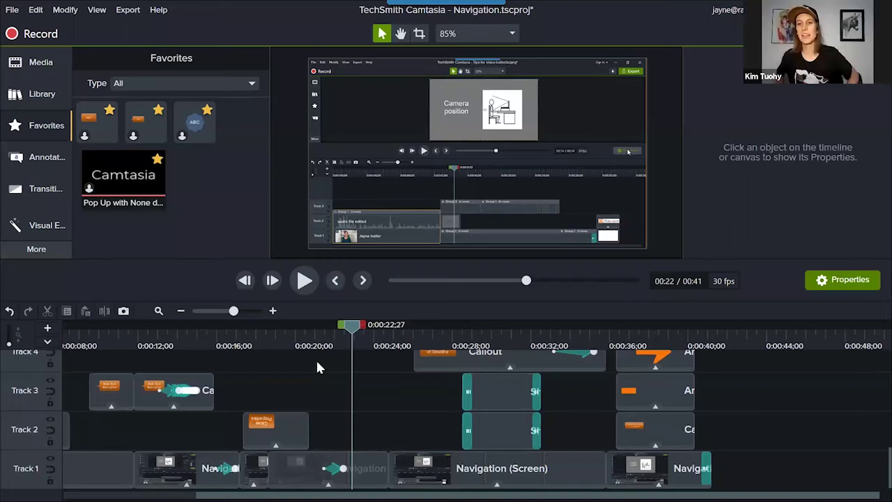
Glance at the Help menu, then put the playhead at 0:44, past the last timeline clips.
click(159, 10)
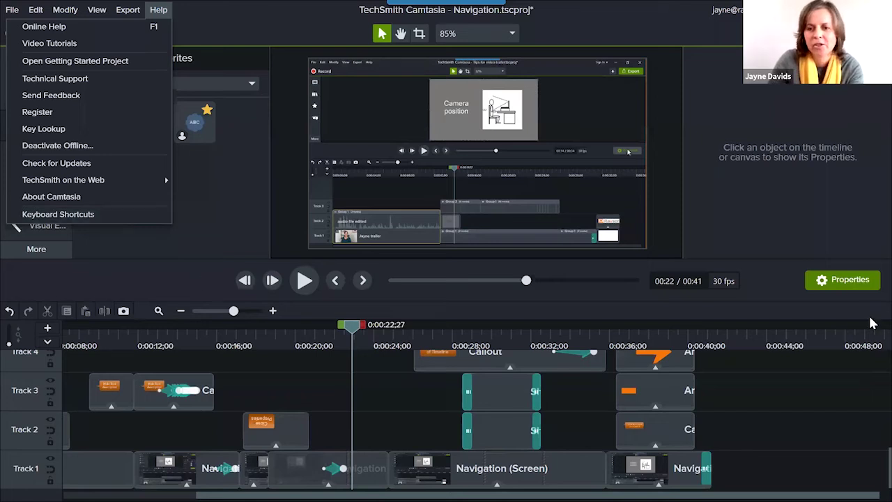
click(783, 351)
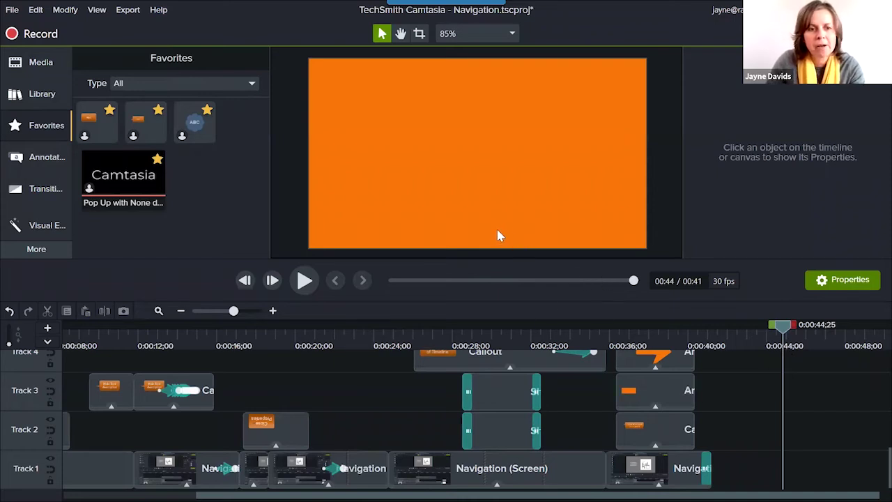
Place the Ctrl+A keystroke callout from Annotations at the canvas centre.
click(42, 158)
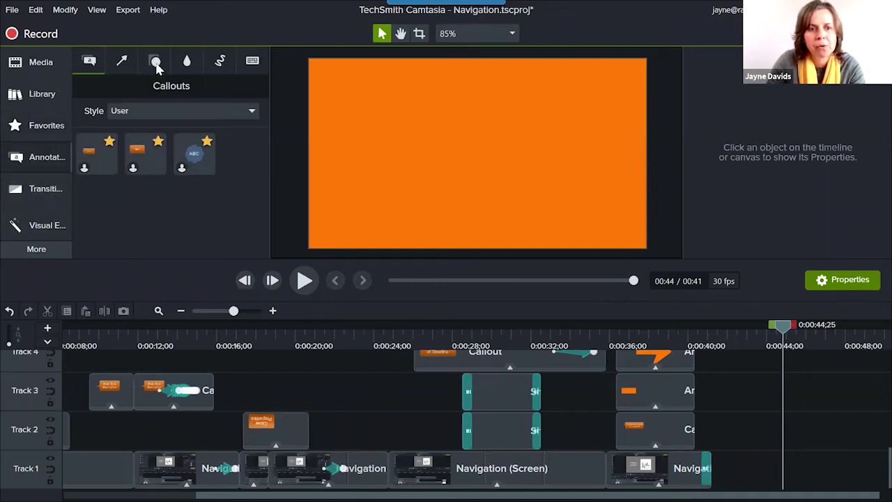
click(253, 62)
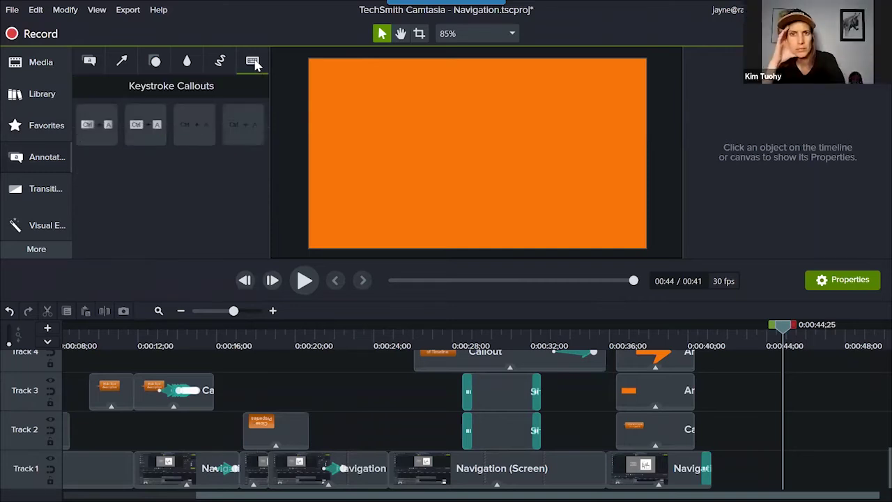
drag(112, 131, 450, 150)
drag(478, 155, 497, 160)
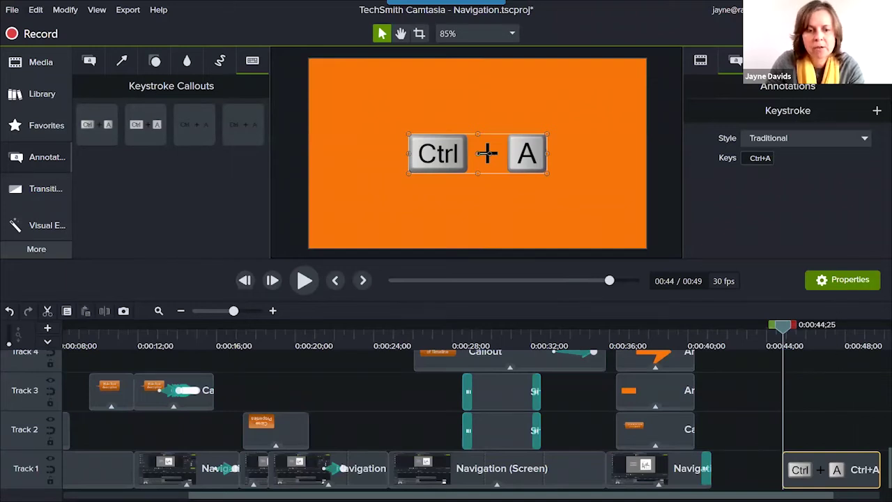
Change the keystroke callout's keys to Ctrl + V.
click(760, 158)
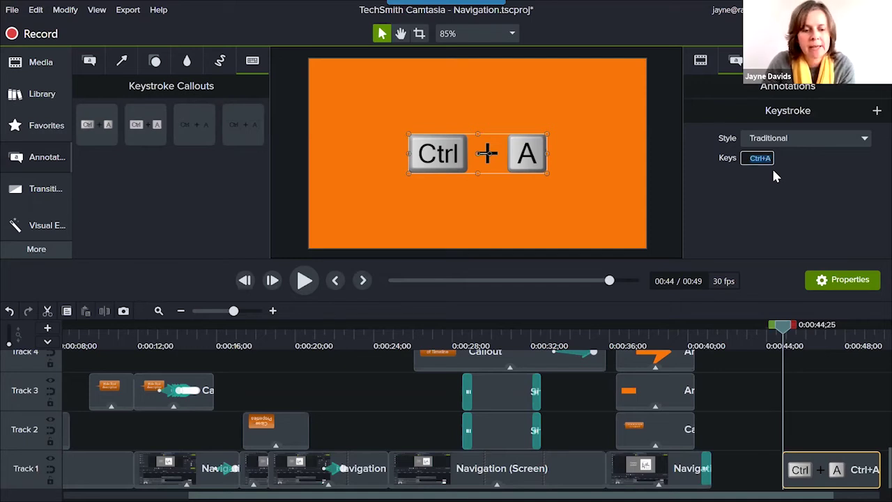
key(shift)
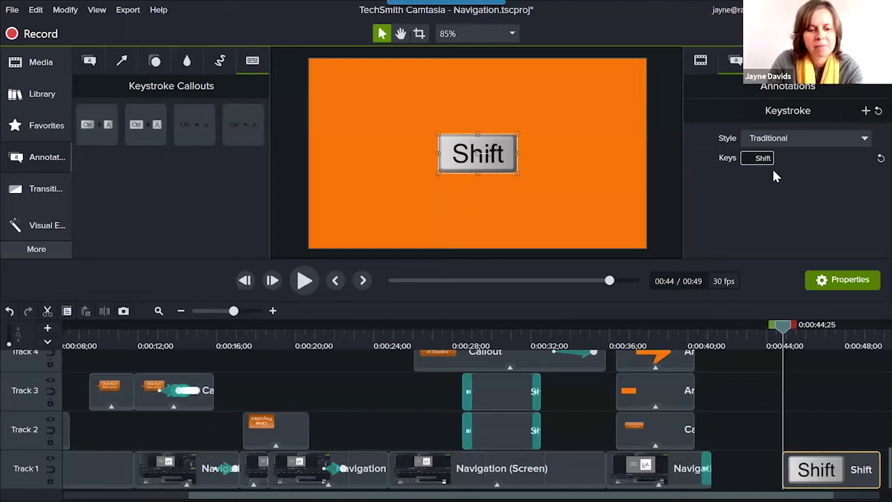
key(ctrl+s)
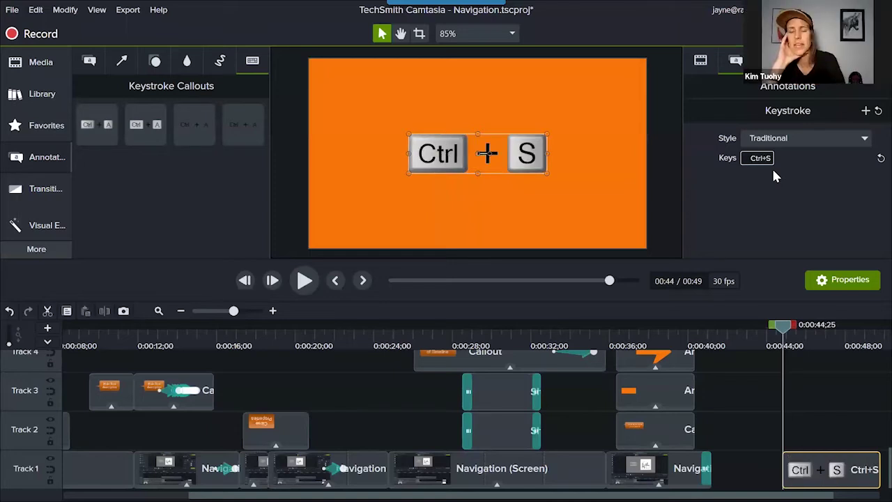
key(ctrl+v)
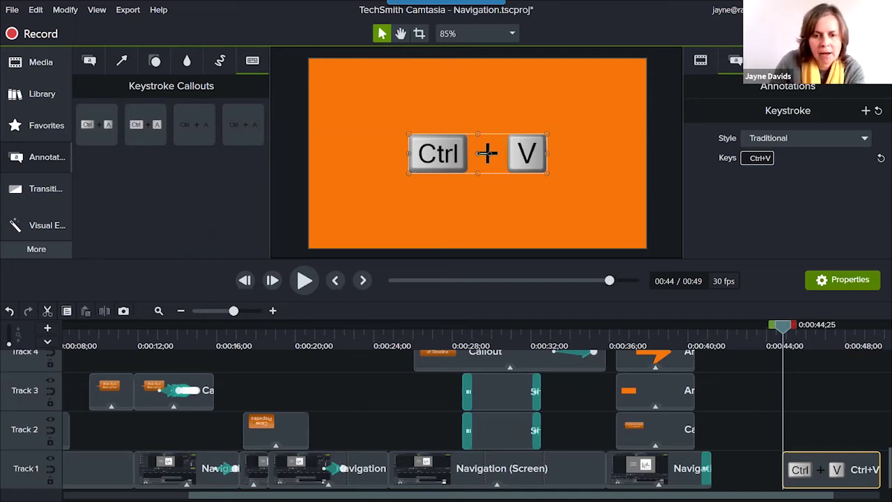
Show the first screen clip's Rings and Cursor Smoothing effects and open the Rings settings.
scroll(474, 415, left, 5)
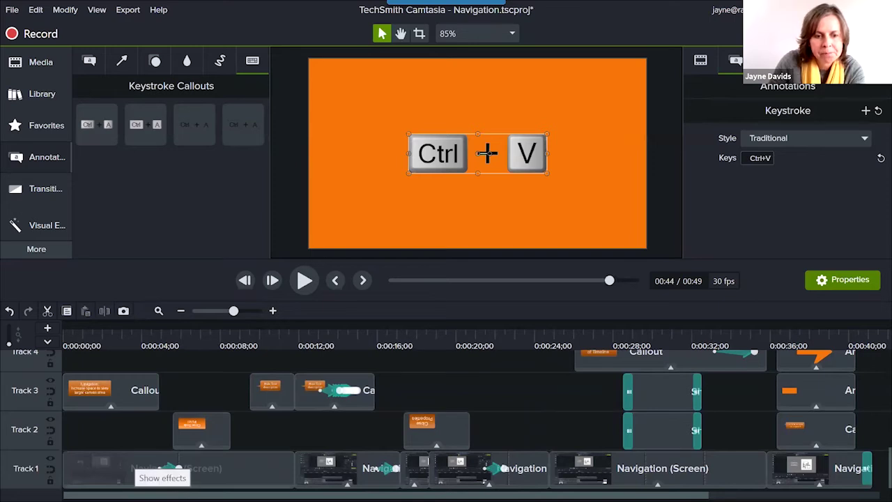
click(178, 468)
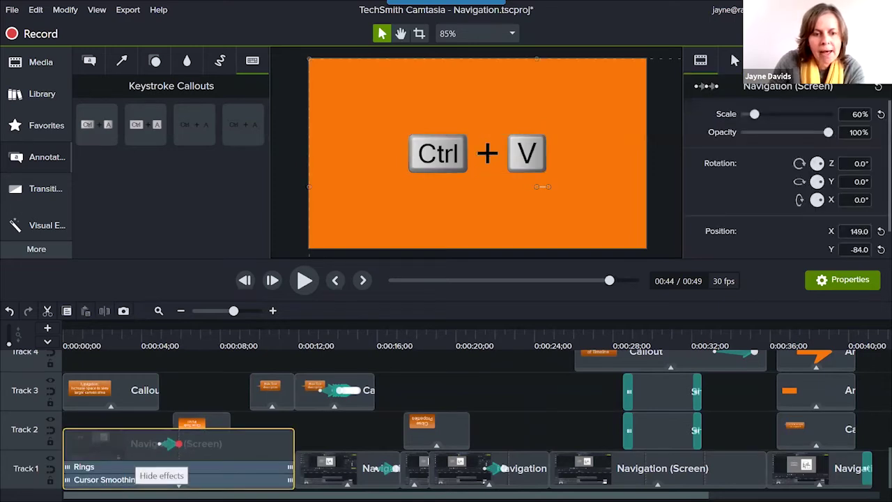
click(189, 469)
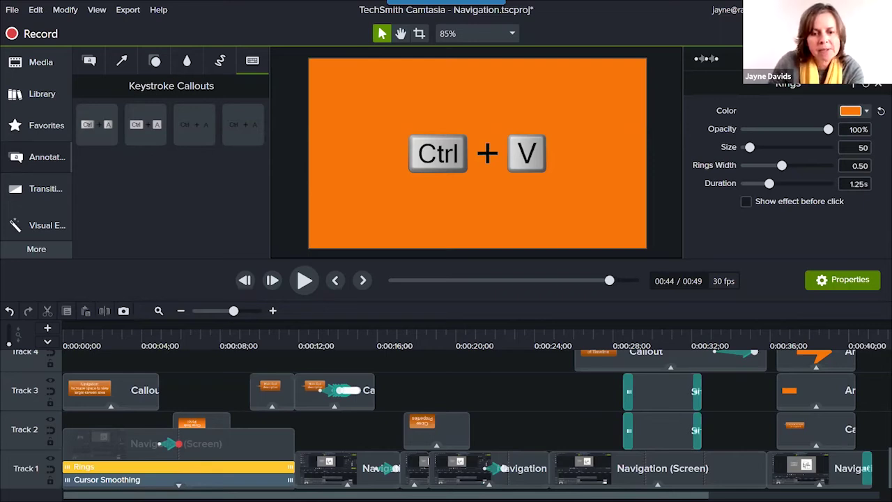
drag(170, 425, 170, 423)
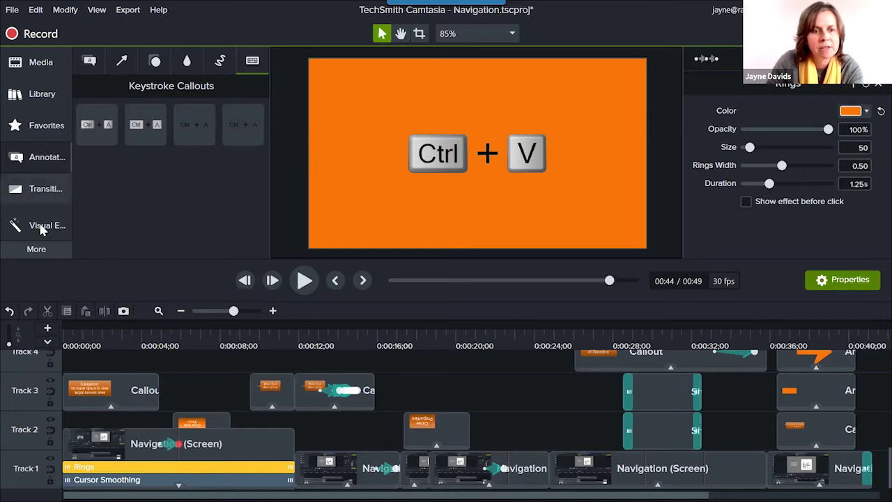
Show the Cursor Effects library's Left Click effects and select the Navigation (Screen) clip.
click(35, 250)
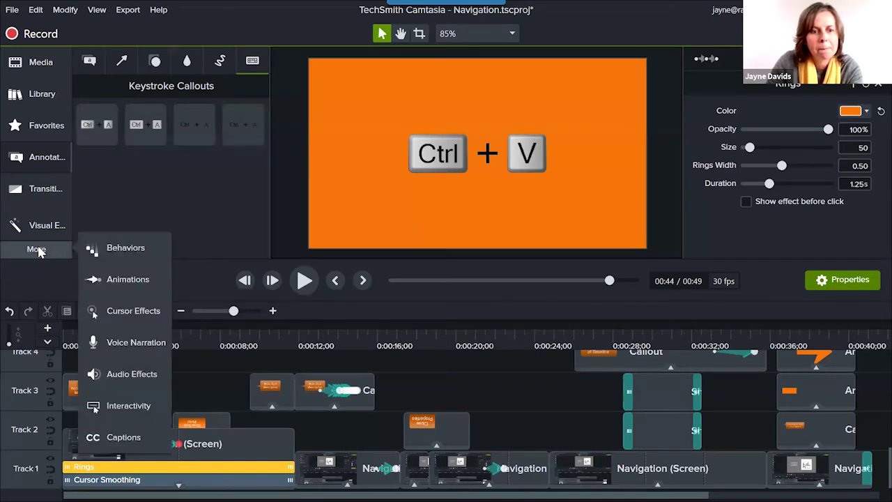
click(133, 312)
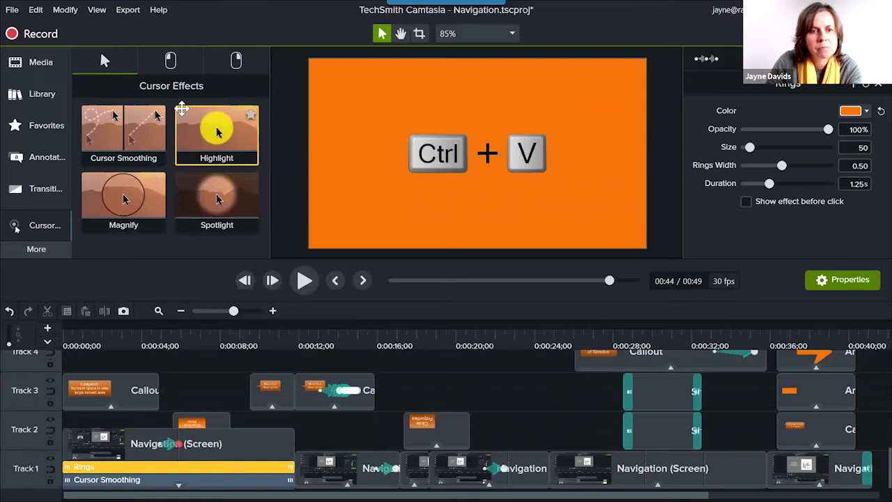
click(170, 61)
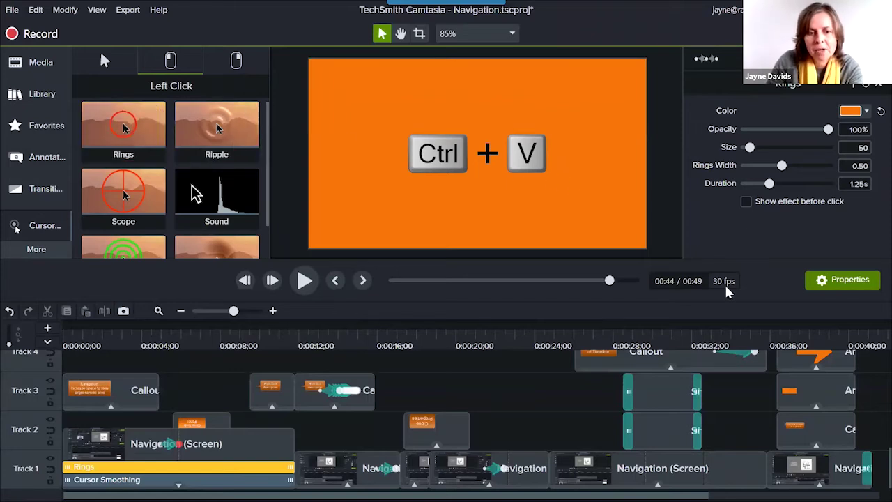
click(274, 439)
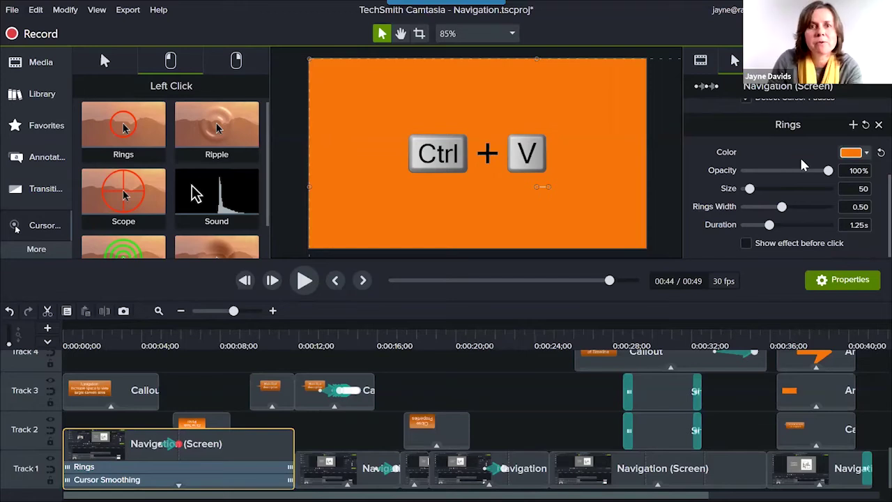
Find the Rings effect in the Properties panel and open its Color dropdown.
scroll(819, 165, up, 3)
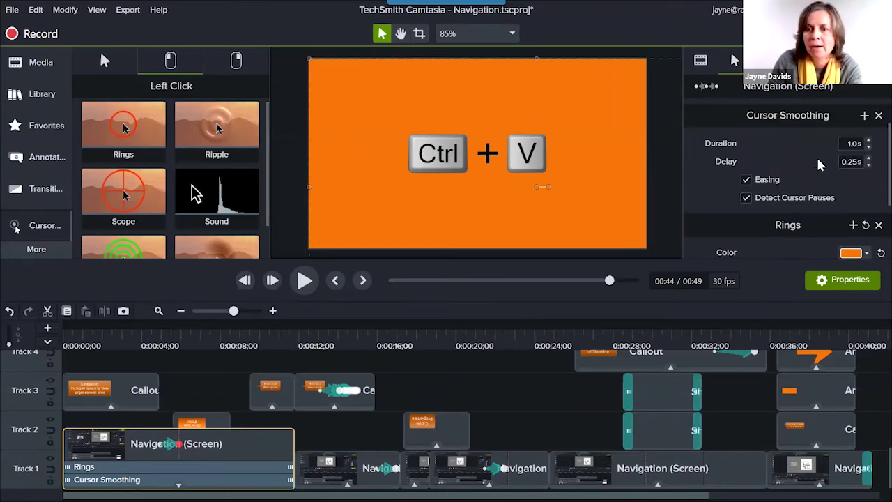
scroll(819, 164, down, 1)
scroll(820, 164, down, 1)
scroll(821, 165, up, 1)
scroll(821, 167, up, 2)
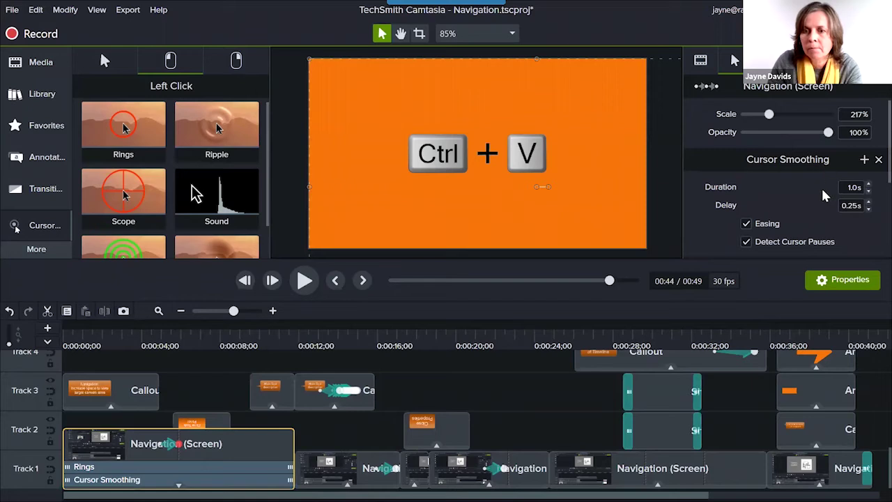
scroll(822, 198, down, 1)
scroll(821, 201, down, 4)
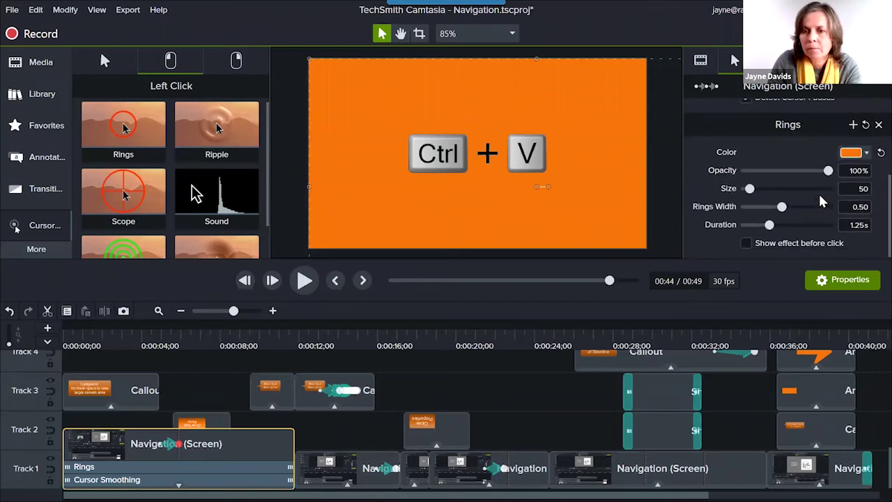
scroll(820, 200, up, 3)
scroll(821, 201, up, 1)
scroll(822, 199, down, 1)
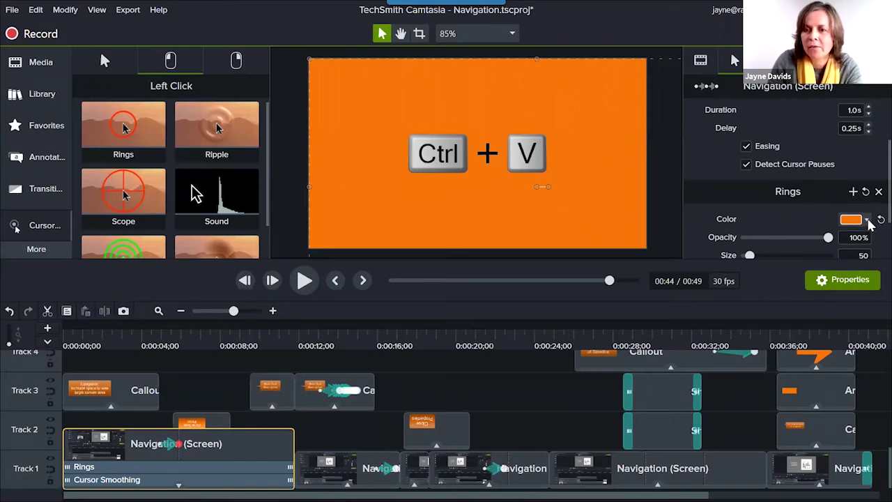
click(866, 220)
Make the rings the Raiveon theme's orange (#F5750B), then return the playhead to the start.
click(831, 249)
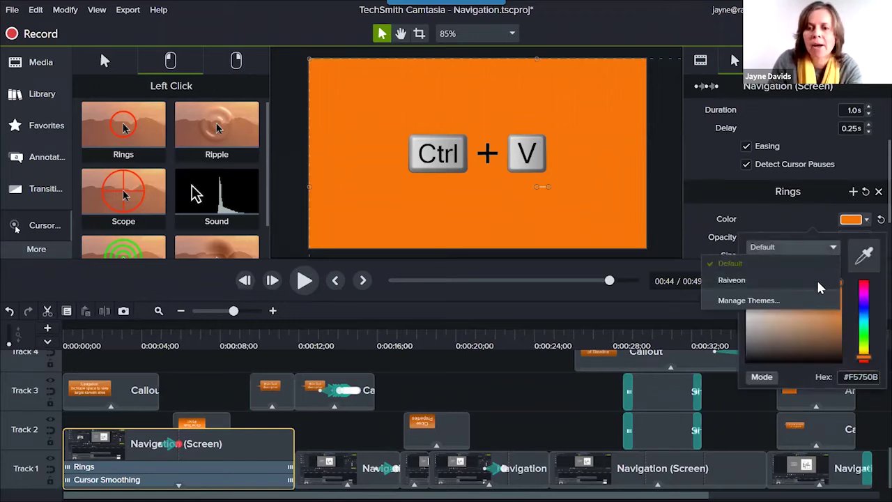
click(819, 282)
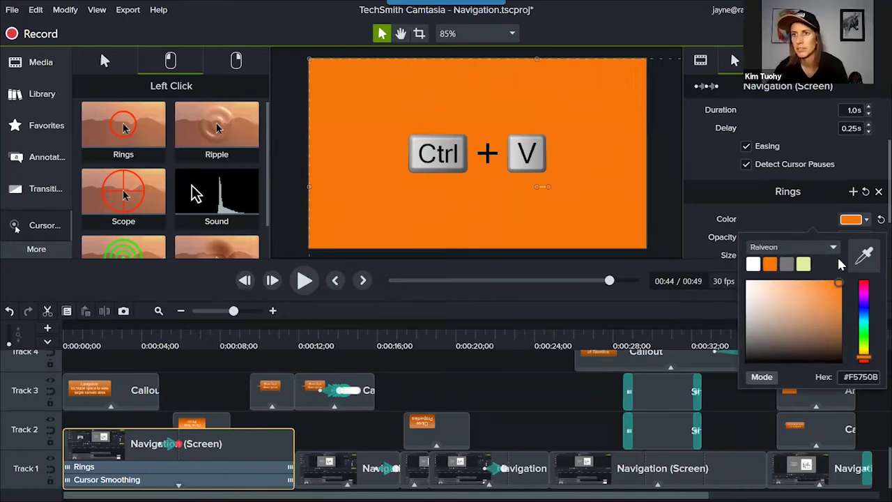
click(805, 212)
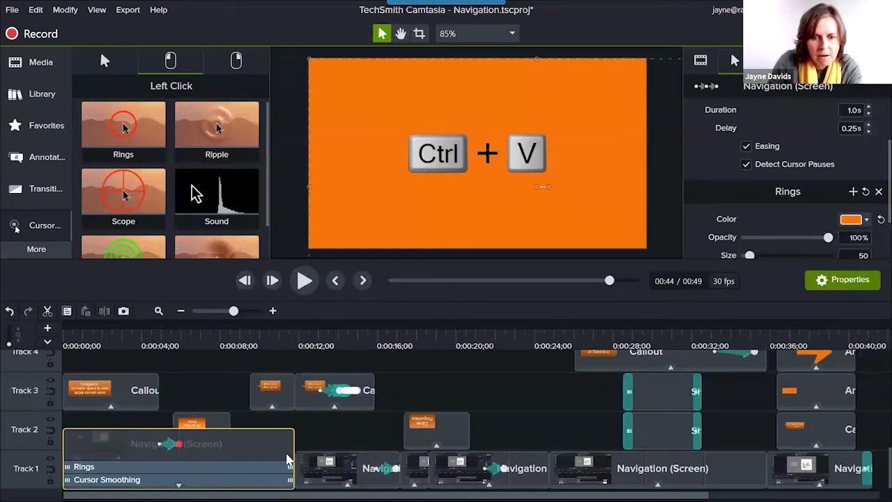
click(81, 347)
Preview at about 0:07 where 'Close Tools Panel' shows, and open the Rings effect settings.
drag(89, 329, 213, 352)
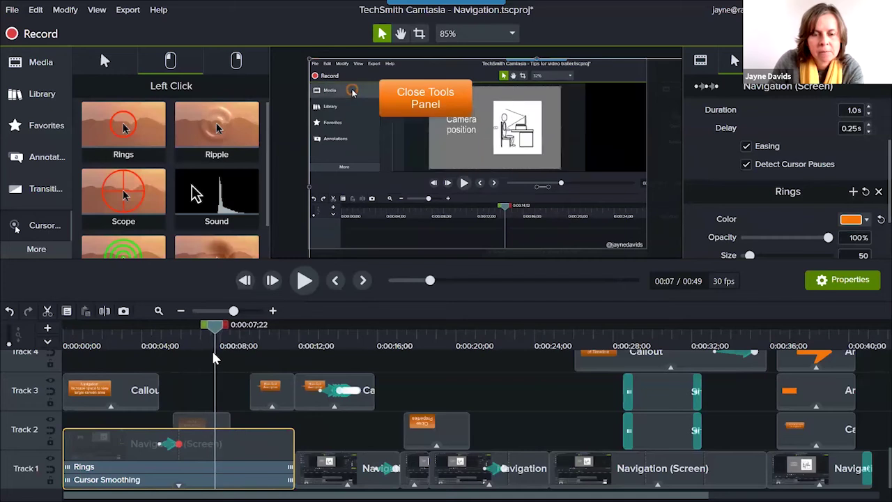
click(195, 471)
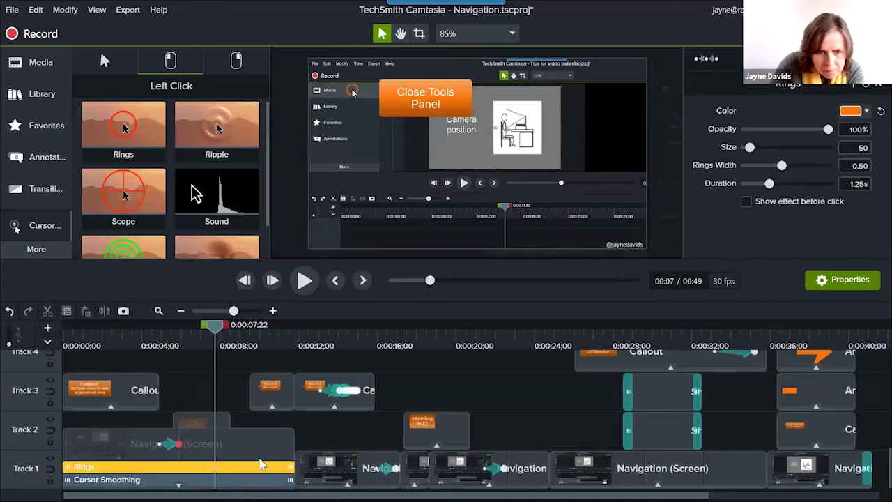
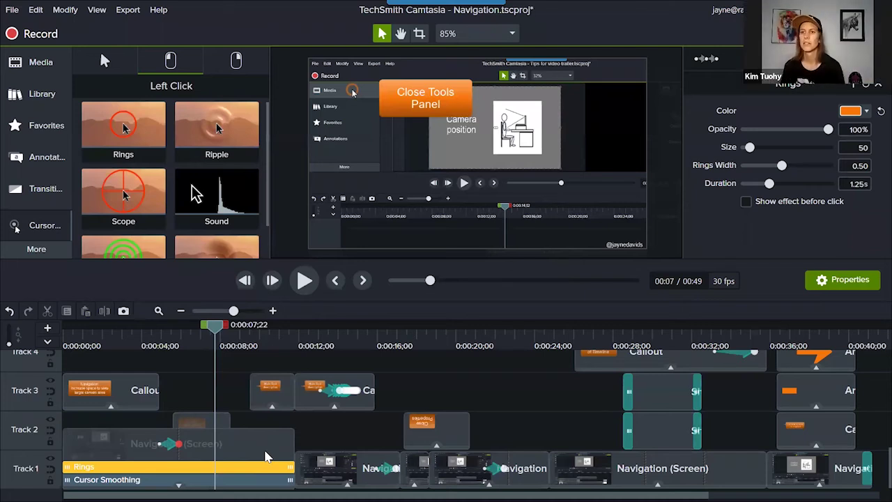
With the Track 1 navigation group selected, scrub the playhead to 0:00:18;04, then deselect the group.
drag(330, 453, 311, 434)
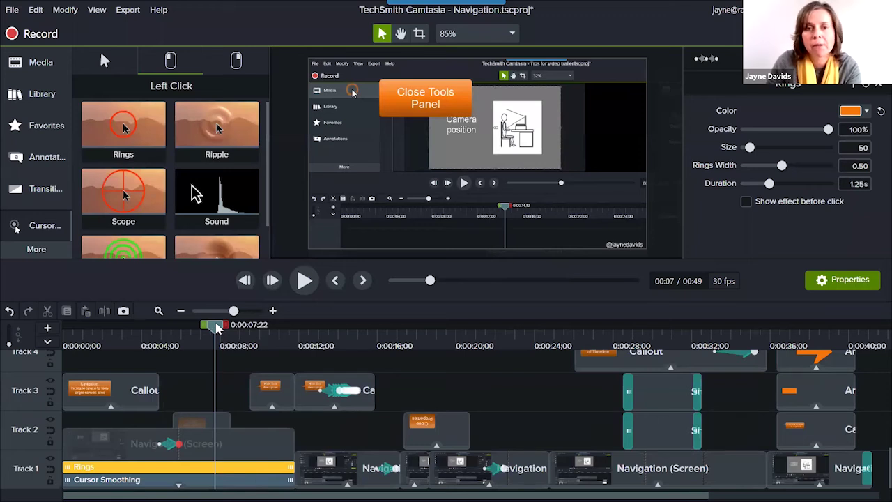
click(203, 445)
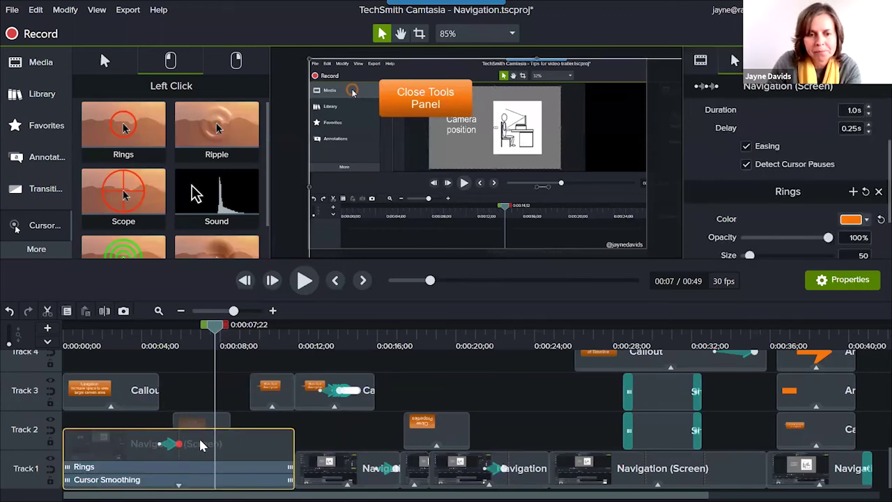
drag(215, 324, 251, 324)
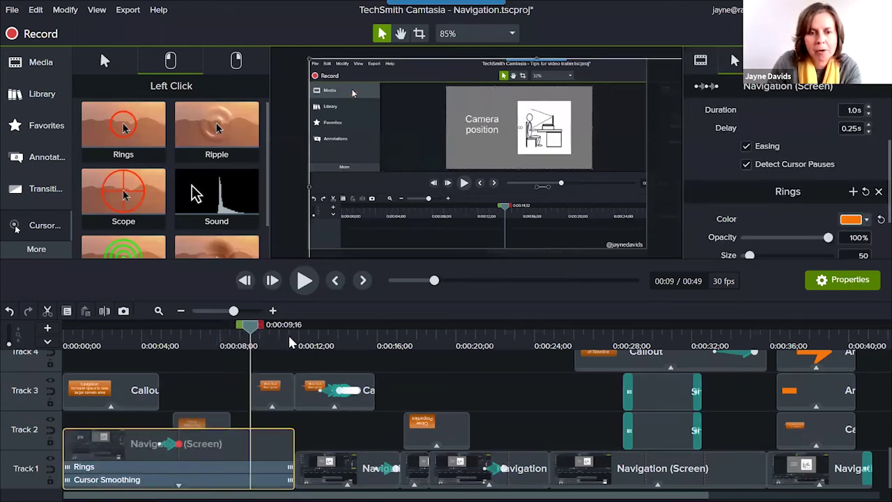
click(355, 343)
mouse_move(357, 345)
mouse_down()
mouse_move(334, 349)
mouse_move(357, 348)
mouse_up()
drag(482, 345, 420, 355)
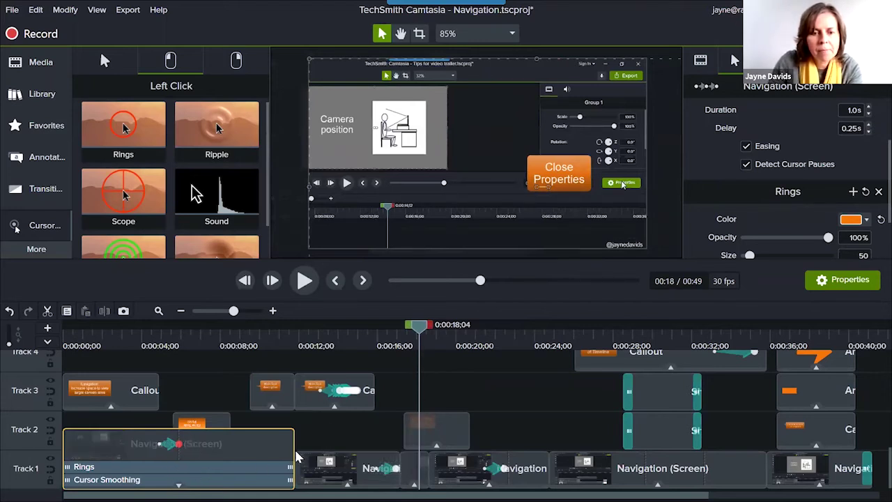
click(322, 422)
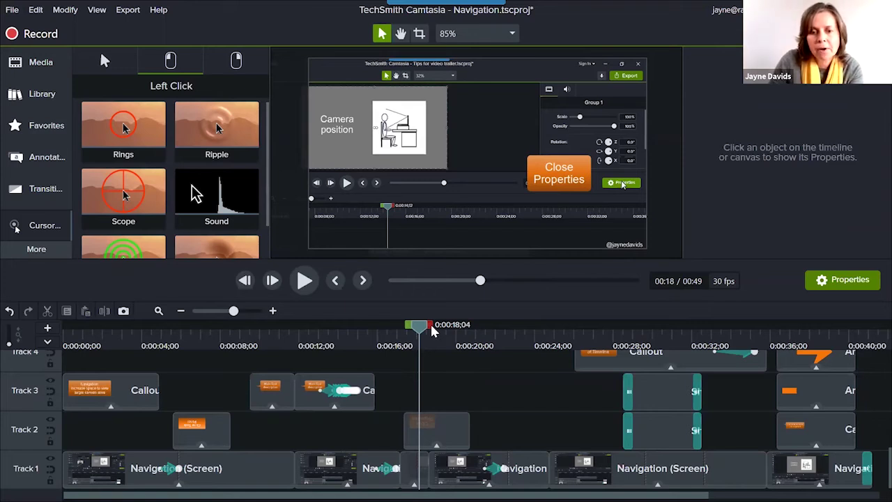
Select the timeline range ending at 0:00:18;04, play it twice, and move its start to 0:00:17;11.
drag(408, 328, 399, 329)
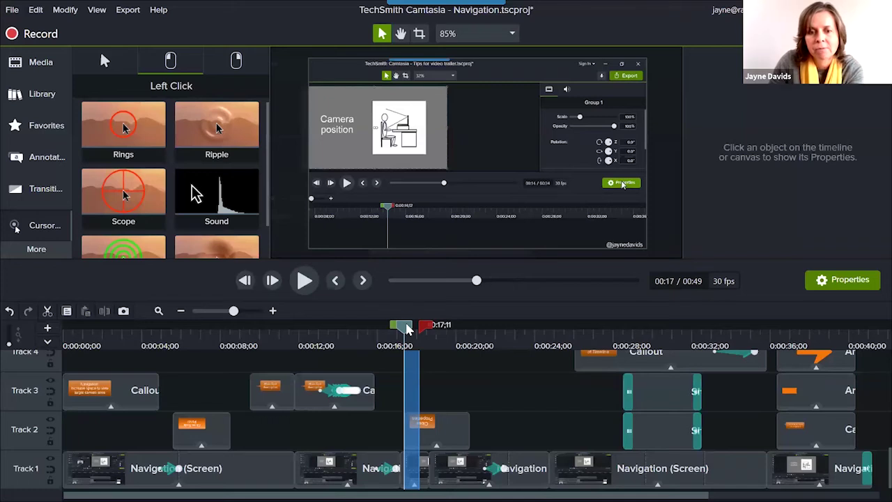
key(space)
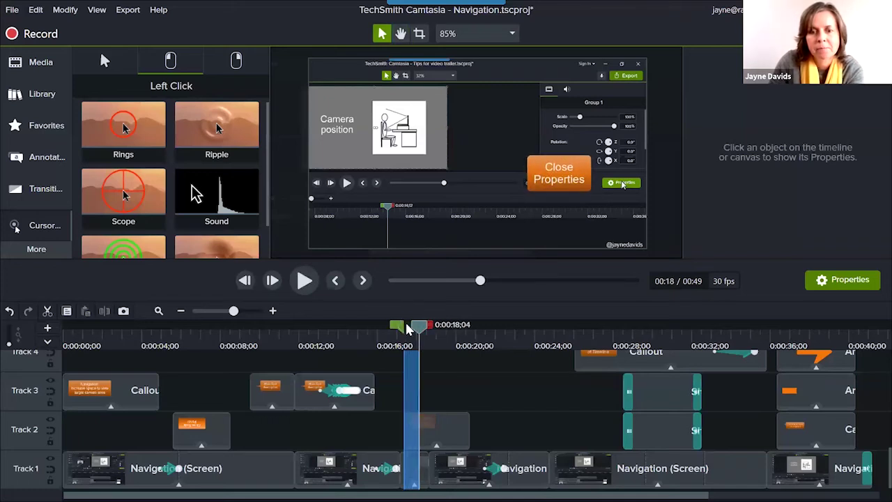
click(407, 327)
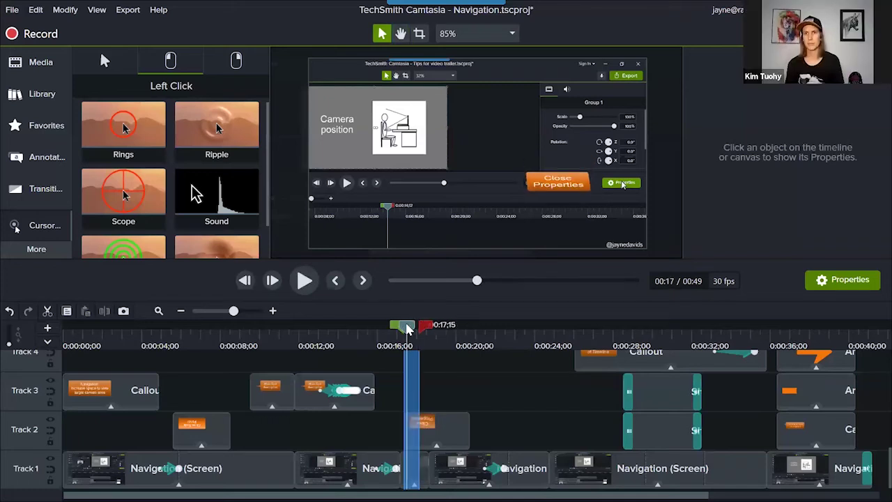
key(space)
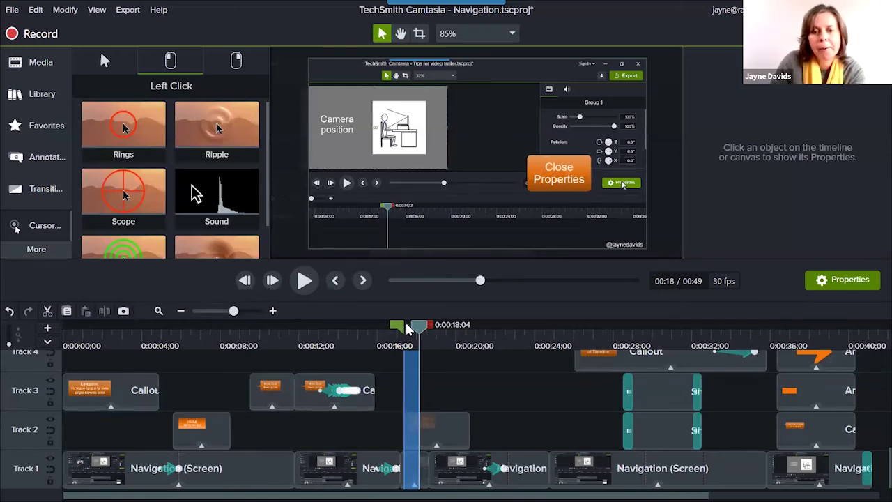
drag(423, 332, 413, 339)
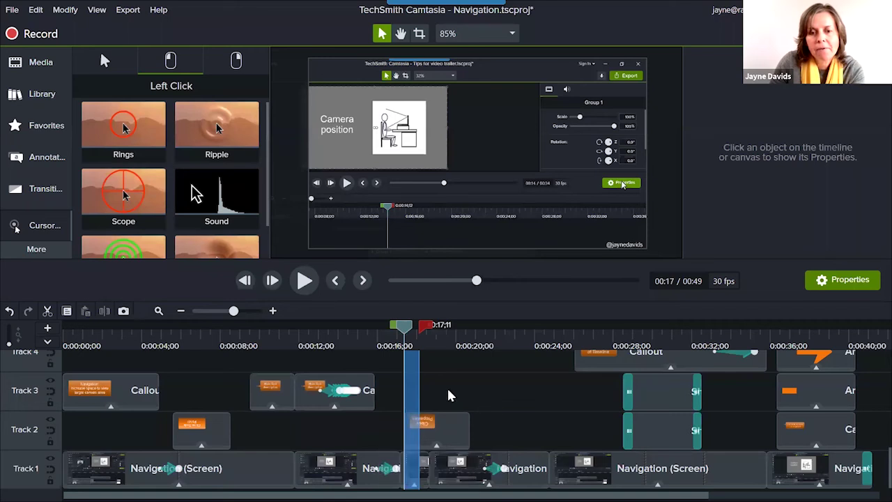
Delete the marked range, undo that, then Ripple Delete it from all tracks.
right_click(410, 387)
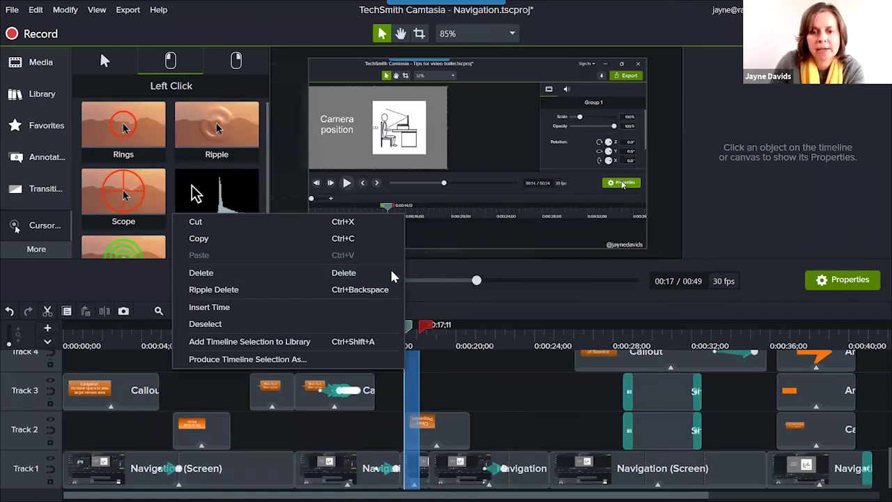
click(392, 274)
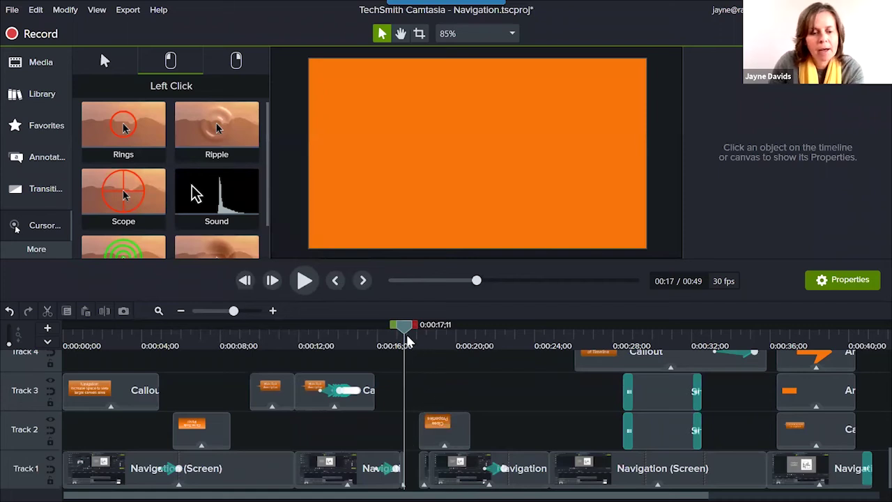
key(ctrl+z)
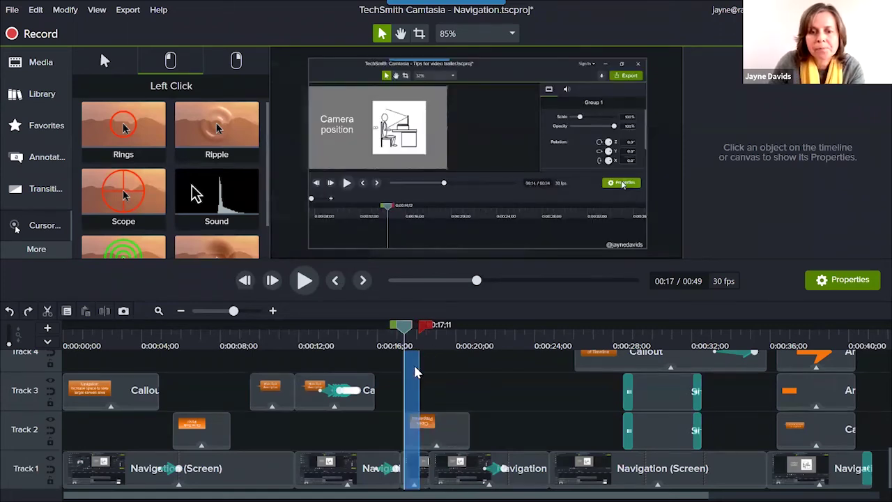
right_click(409, 380)
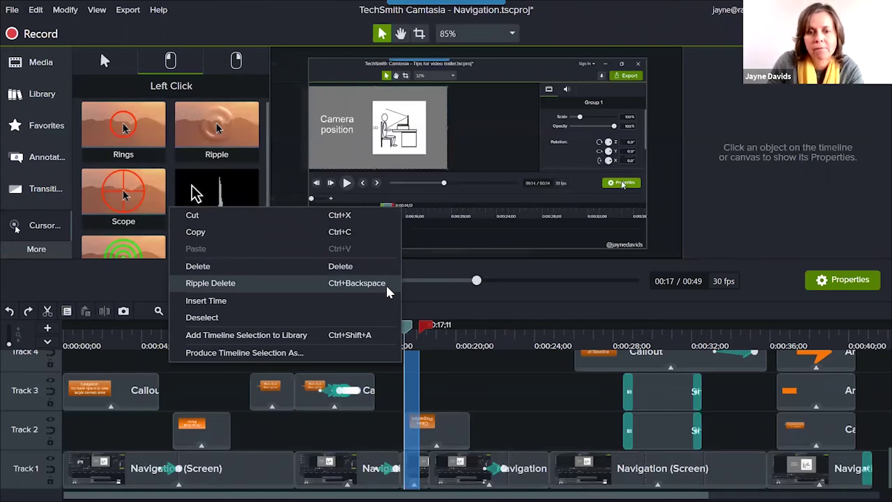
click(386, 283)
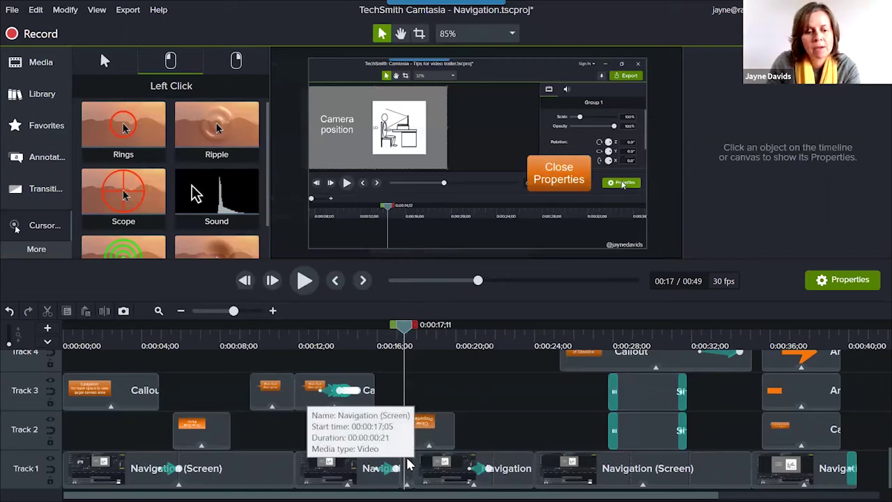
Undo the ripple delete and drag the divider above Track 1 upward to enlarge it.
key(ctrl+z)
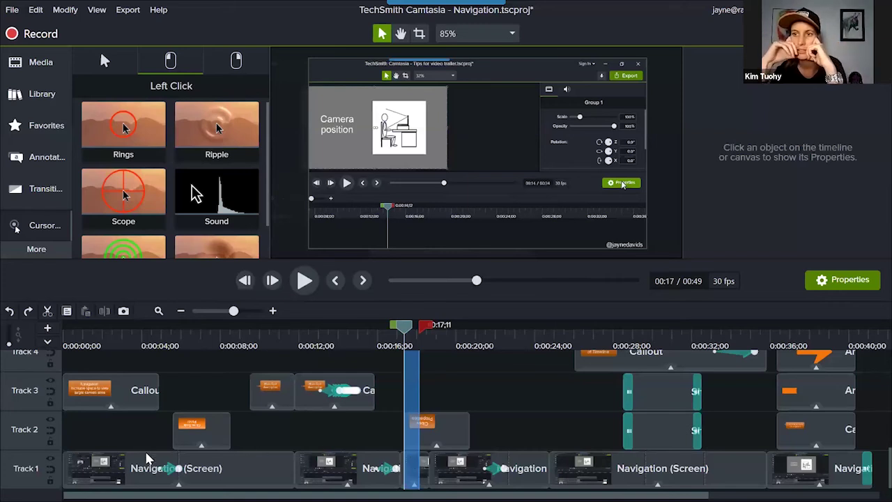
drag(28, 450, 33, 417)
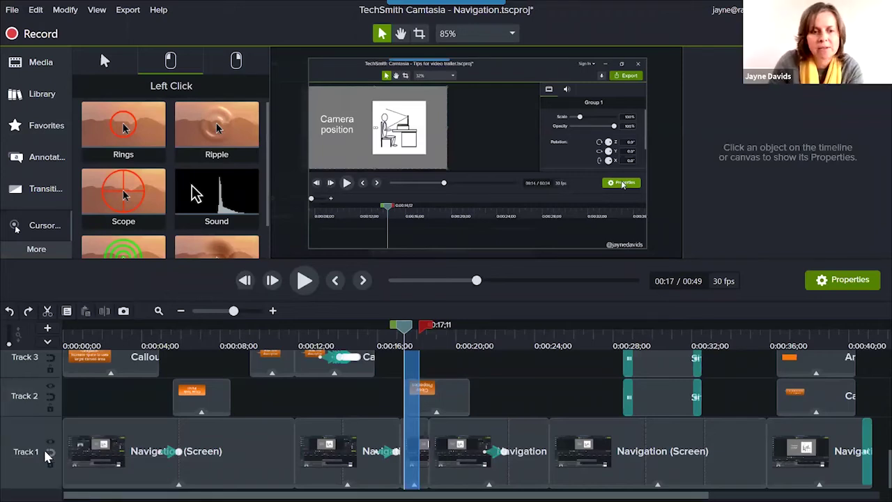
Lock Track 2, test-delete the range and undo it, then clear the range selection.
click(50, 408)
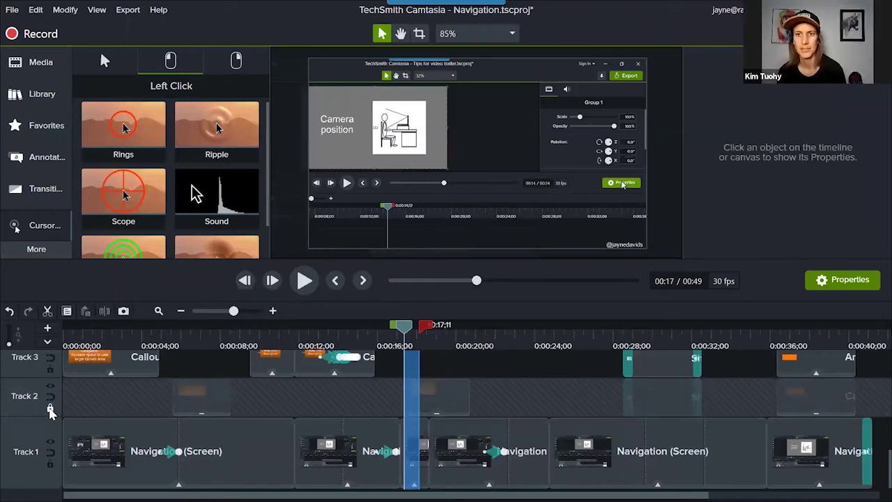
key(Delete)
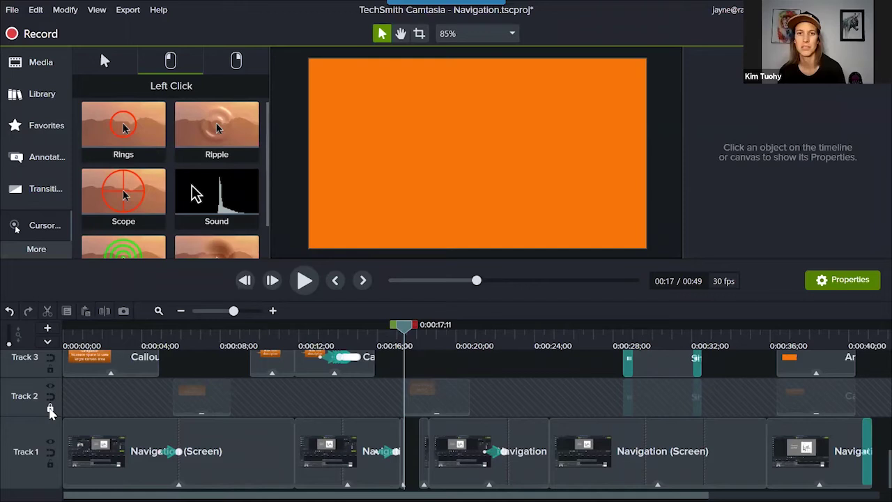
key(ctrl+z)
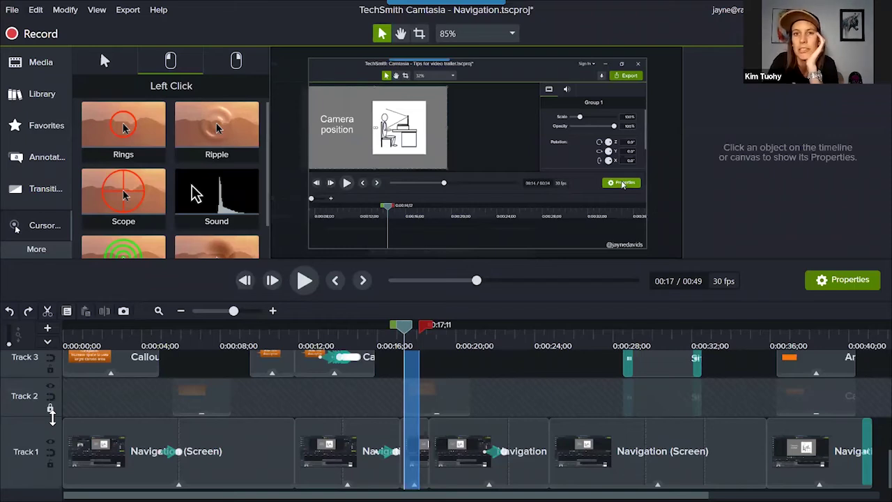
double_click(404, 329)
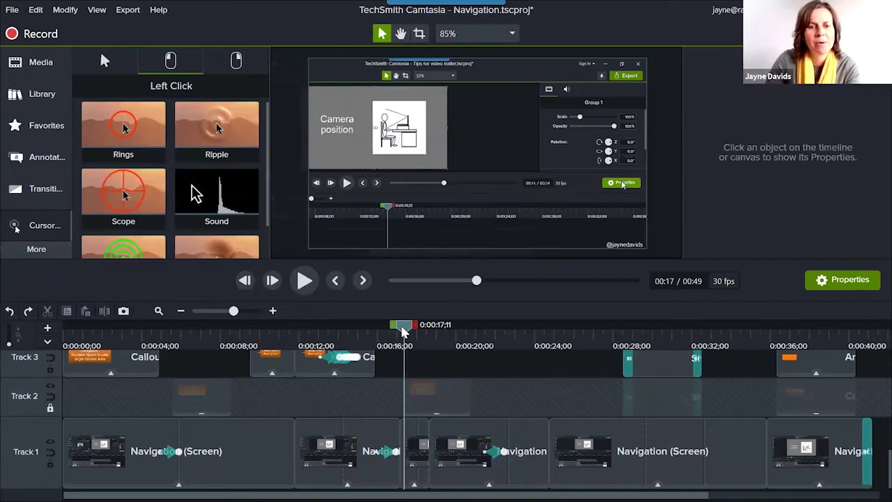
Switch the Library to Camtasia 2020, open the Intros folder, and preview cornercircles.
click(32, 105)
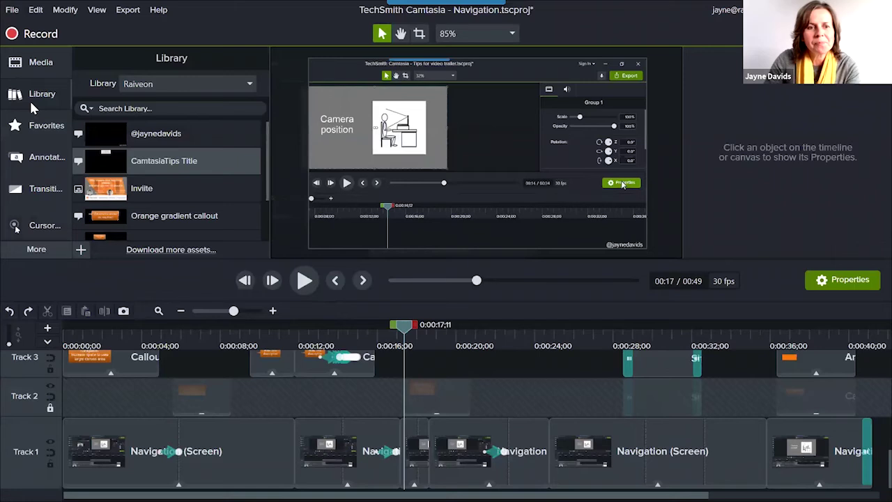
click(179, 83)
click(175, 113)
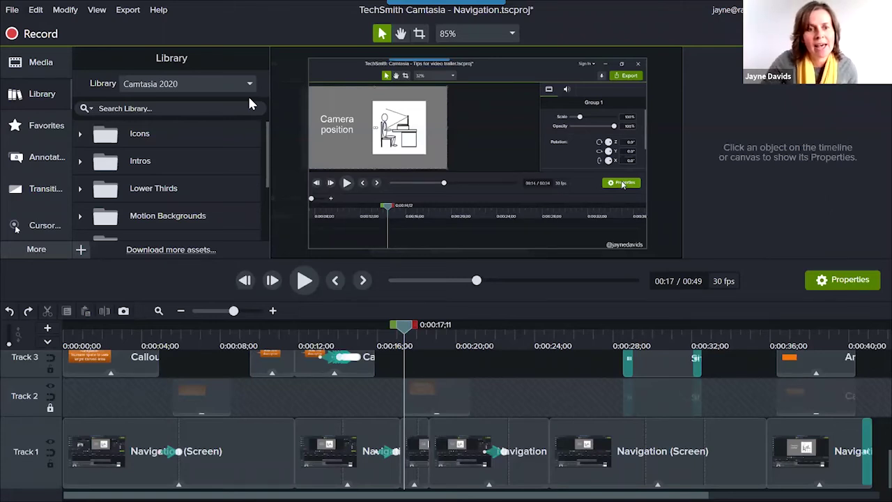
click(81, 161)
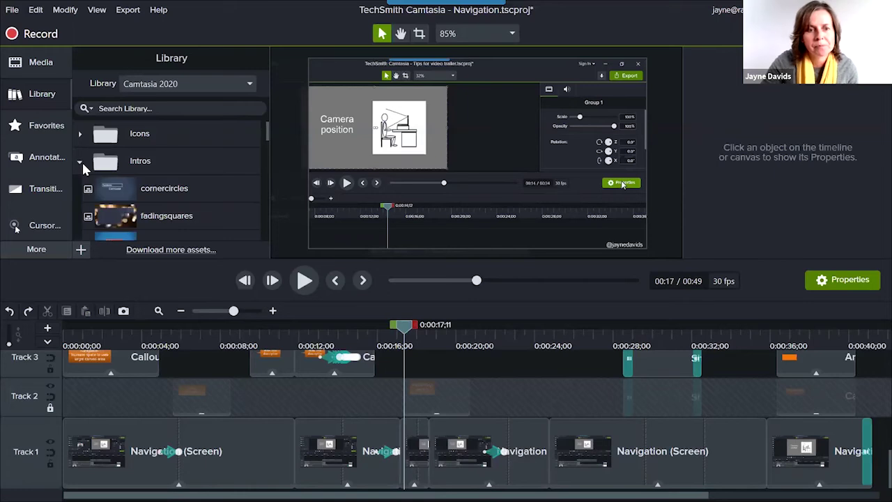
double_click(131, 188)
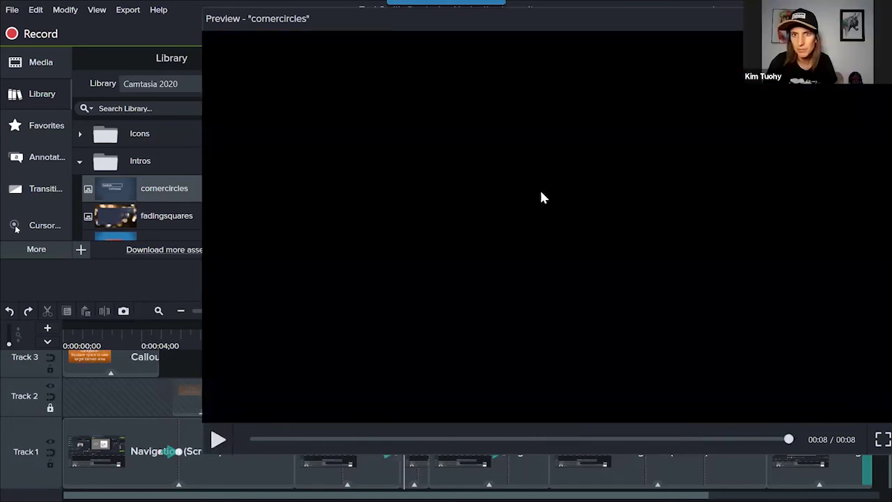
Close the preview, delete the Ctrl+V keystroke callout, and unlock Track 2.
key(Escape)
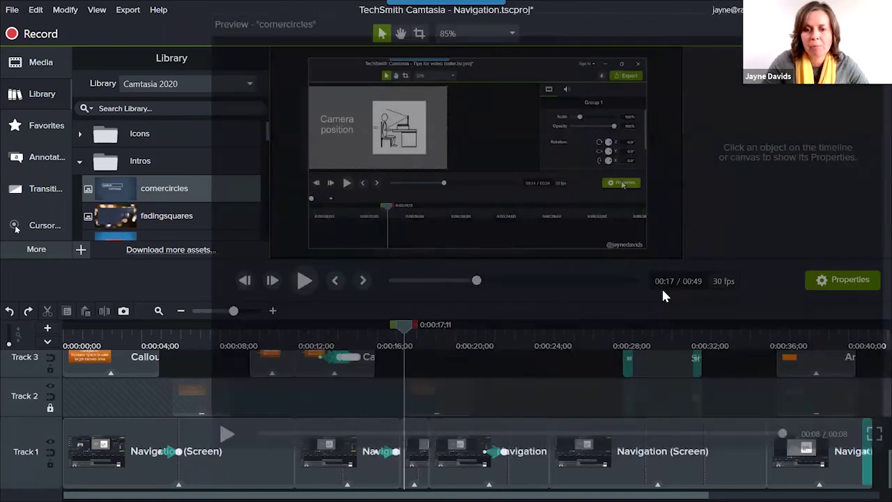
scroll(334, 418, right, 3)
scroll(446, 418, right, 2)
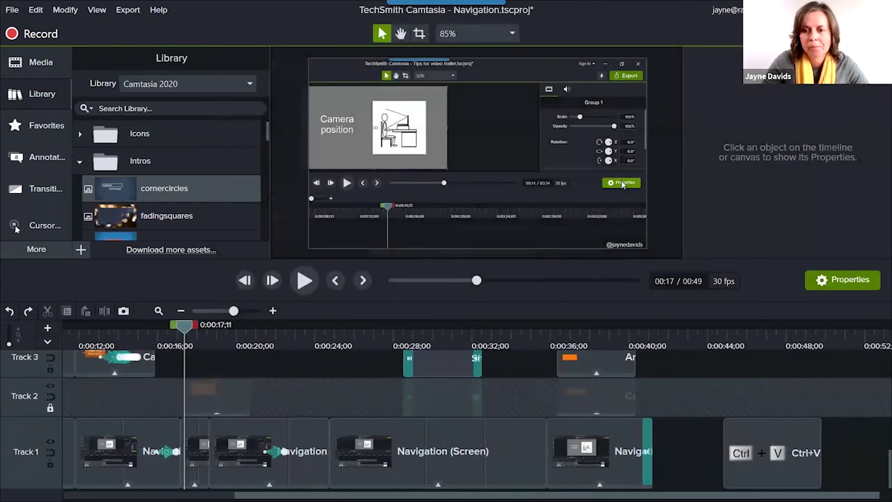
click(798, 455)
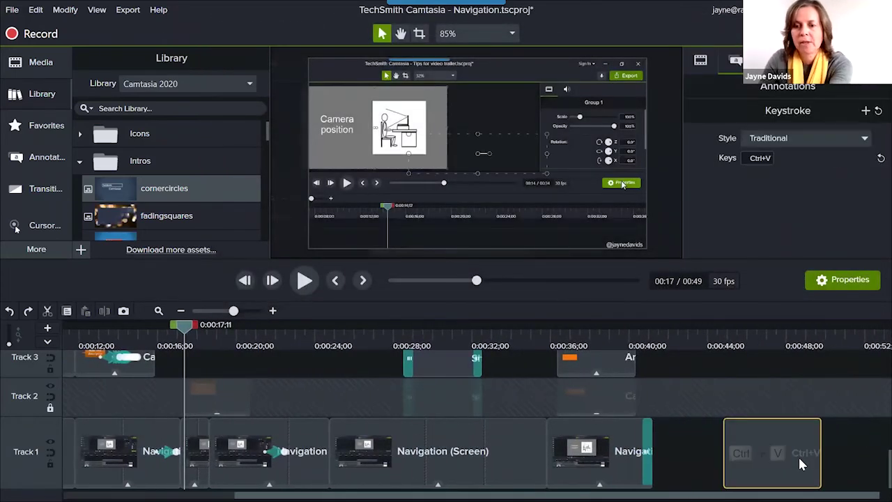
key(Delete)
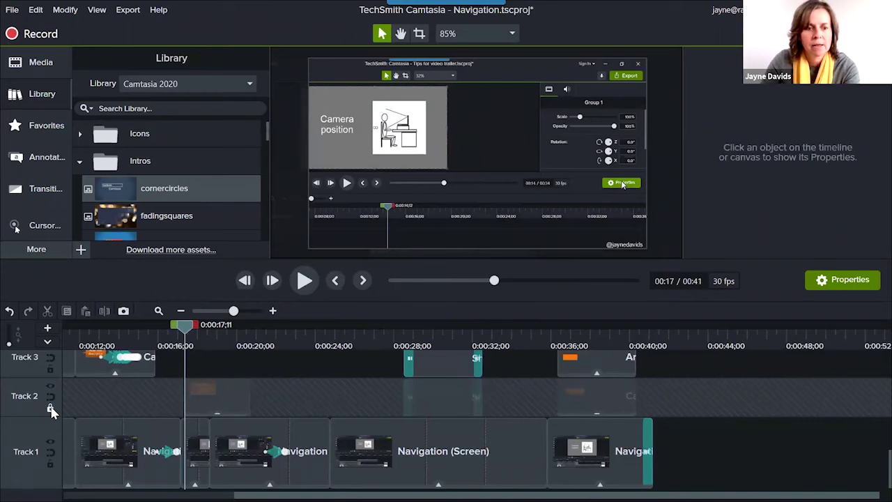
click(49, 408)
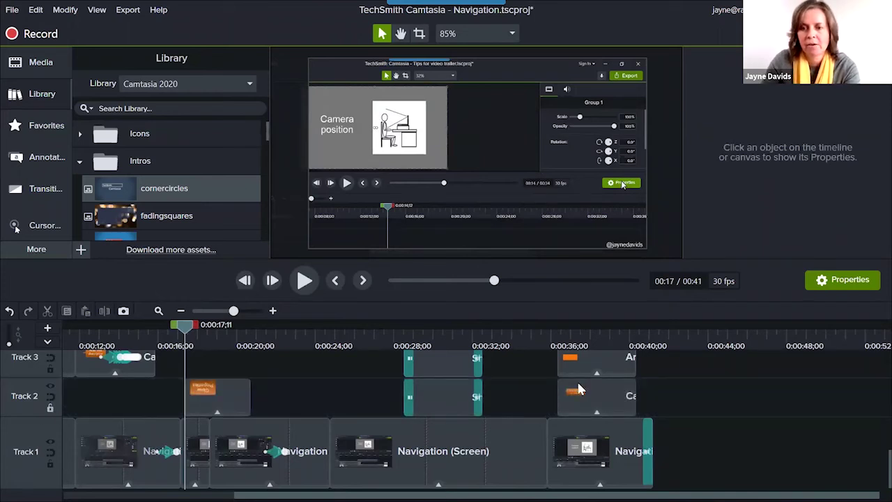
Put the playhead at 0:48 and preview the fadingsquares and linewipe intros.
click(779, 352)
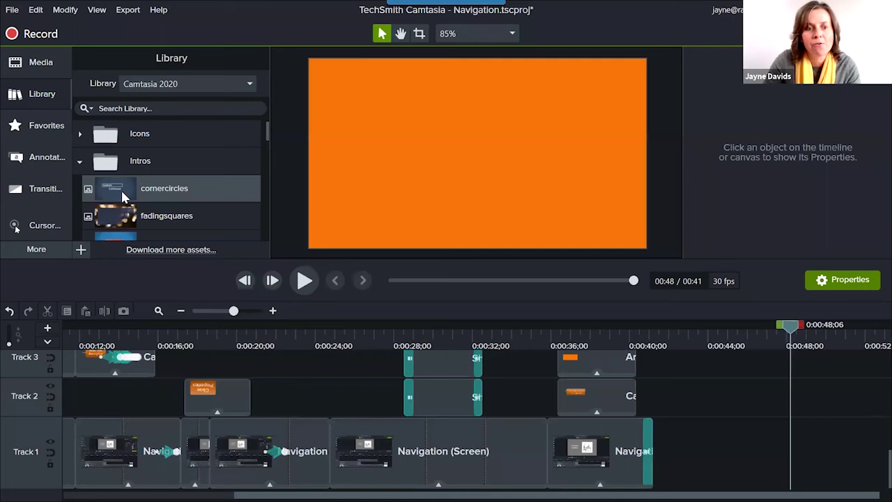
double_click(138, 214)
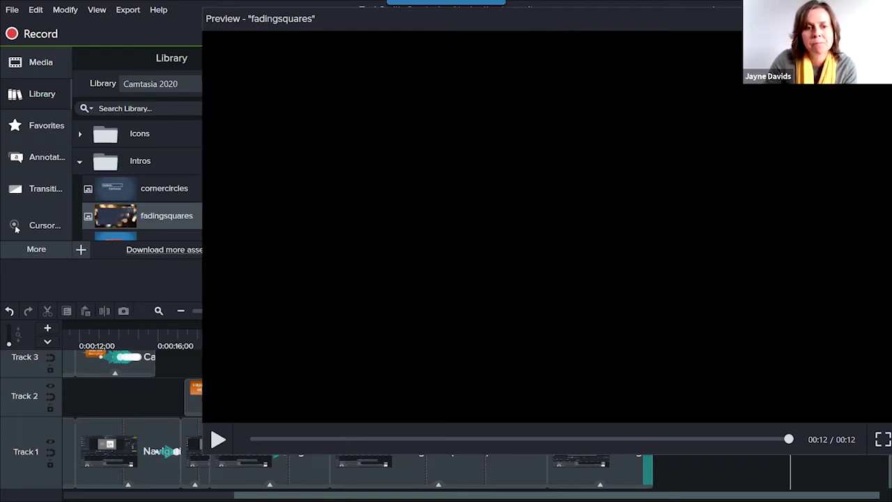
key(Escape)
scroll(163, 179, down, 1)
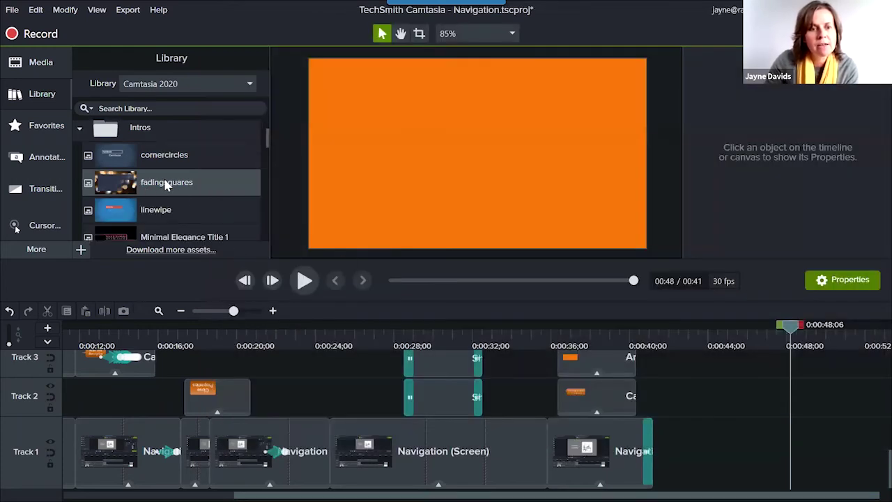
double_click(207, 218)
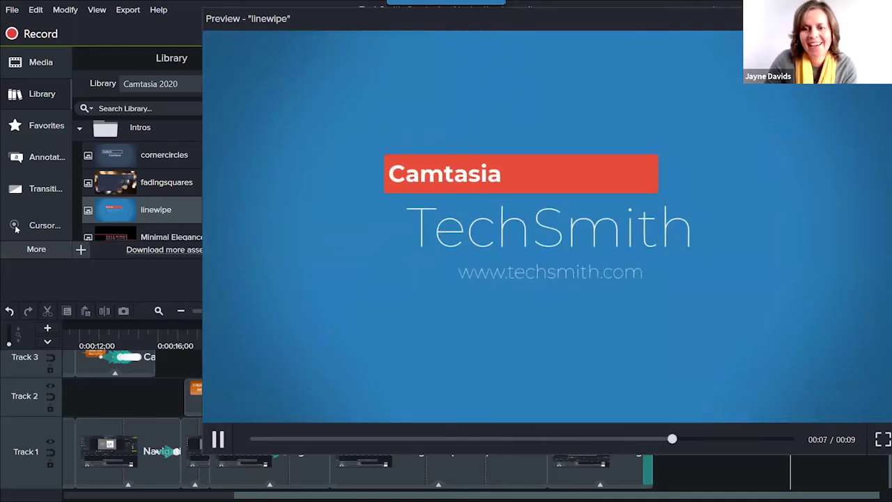
key(Escape)
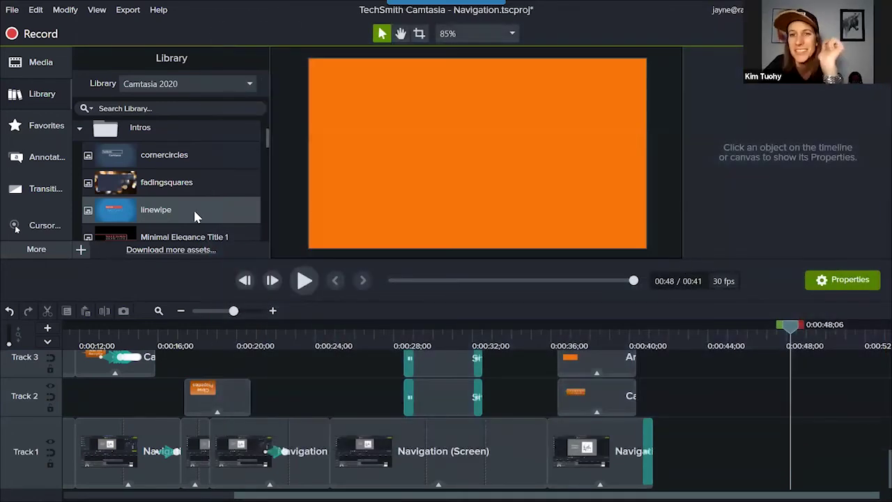
Add the linewipe intro at the 0:48 playhead on Track 1 and make Track 1 shorter.
right_click(195, 216)
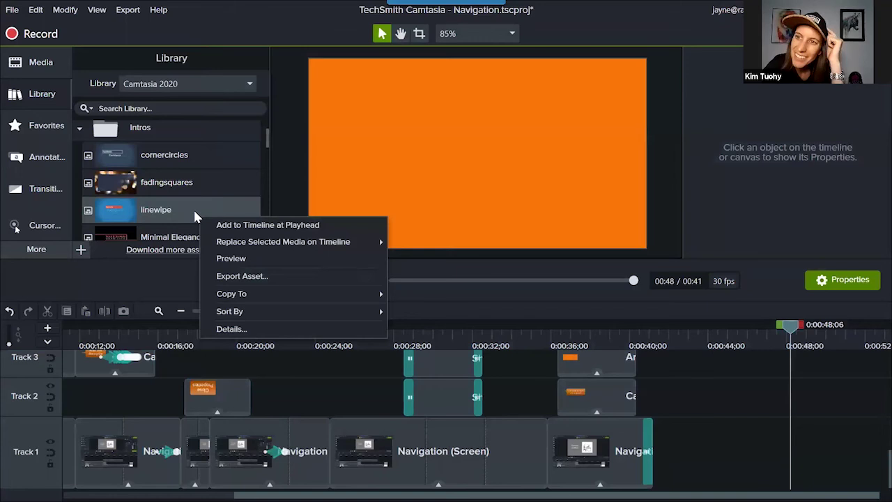
click(261, 225)
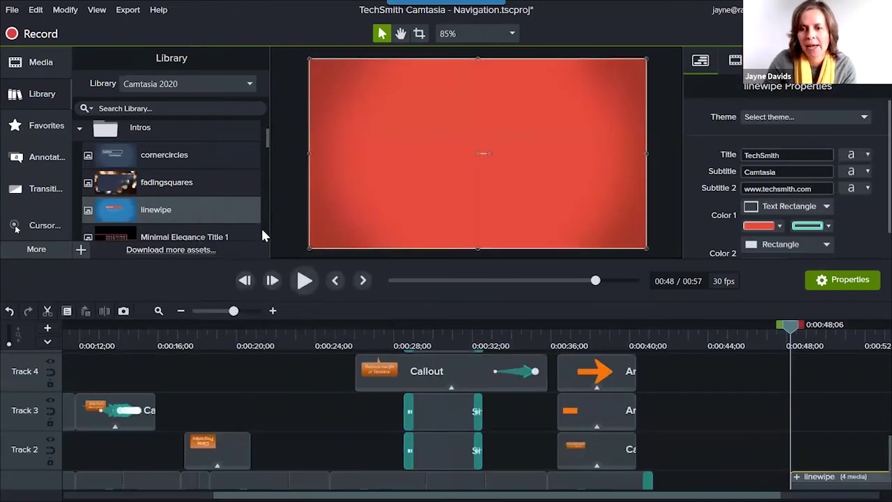
drag(607, 441, 607, 440)
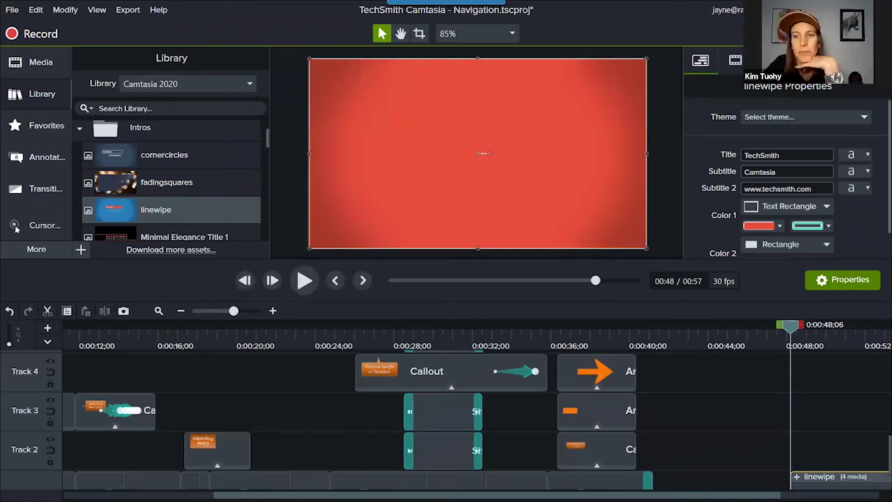
drag(793, 477, 862, 423)
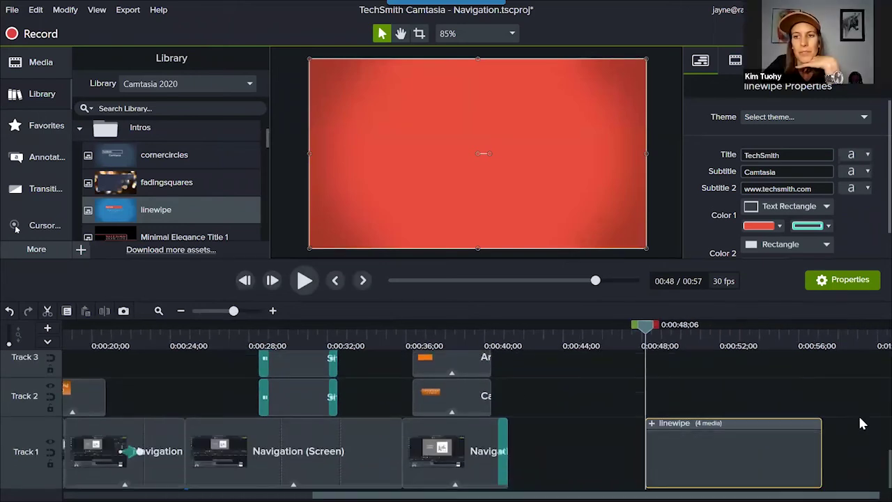
drag(19, 419, 9, 449)
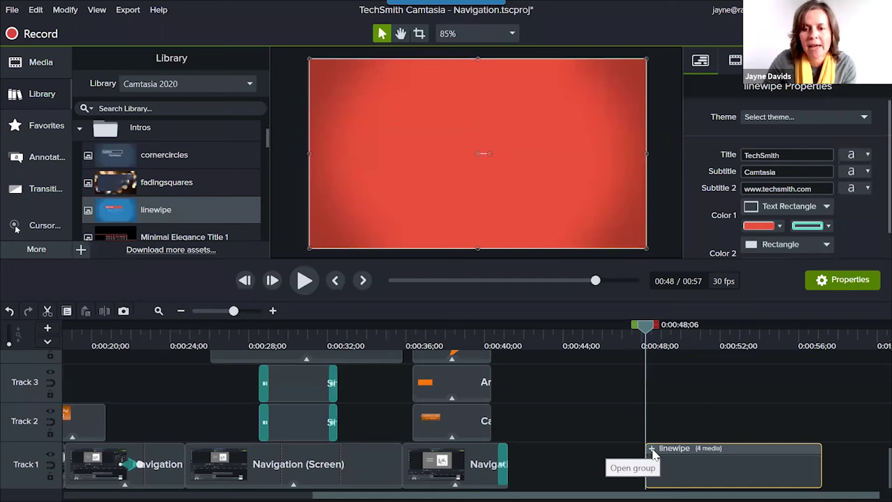
click(652, 448)
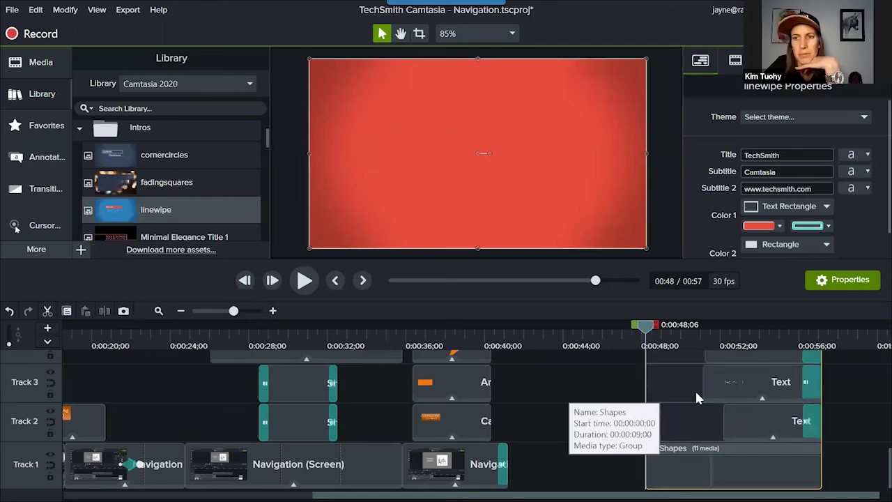
drag(660, 329, 766, 343)
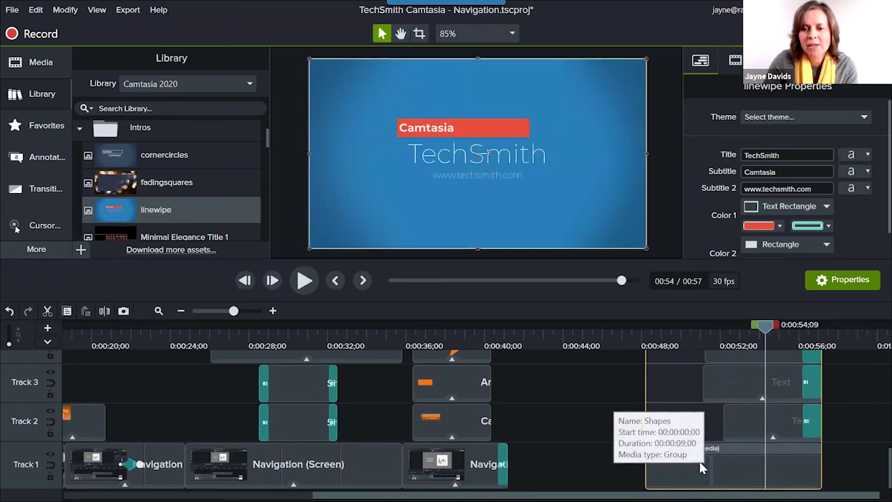
scroll(698, 464, up, 2)
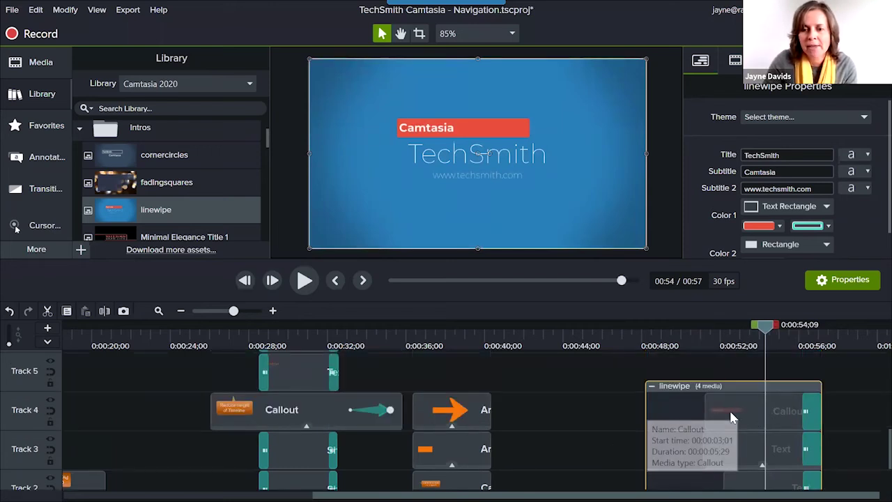
click(733, 414)
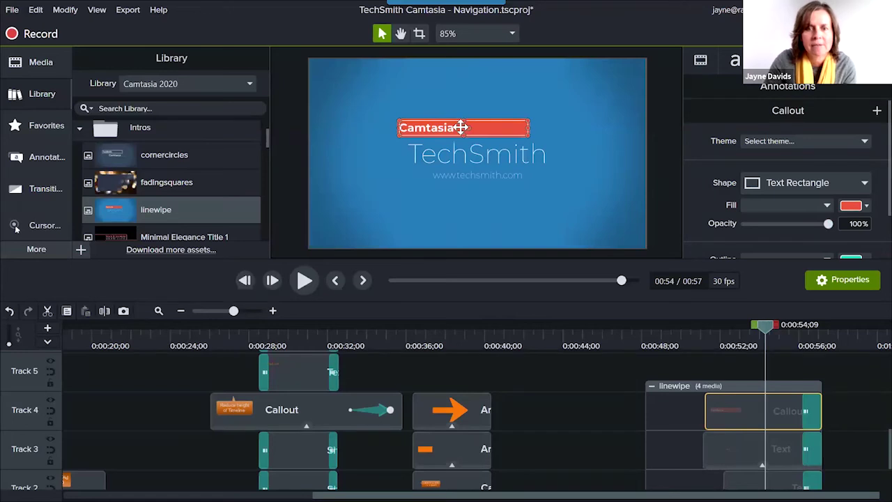
scroll(725, 418, down, 2)
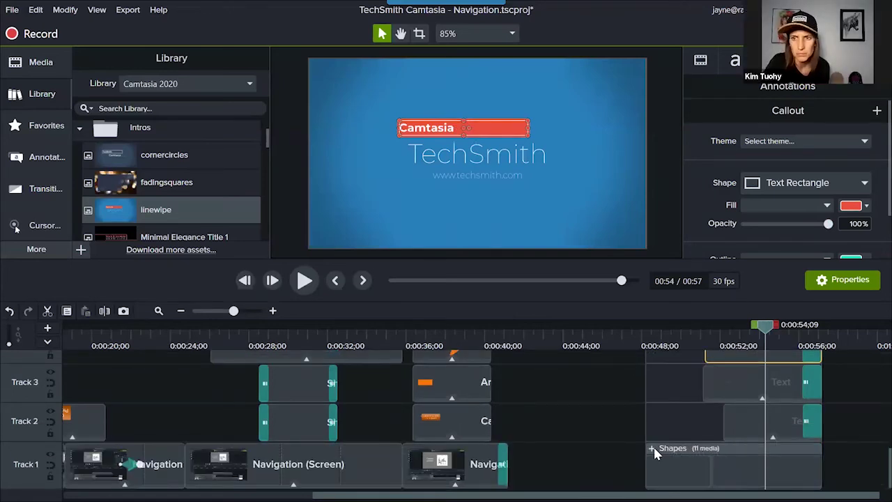
click(653, 450)
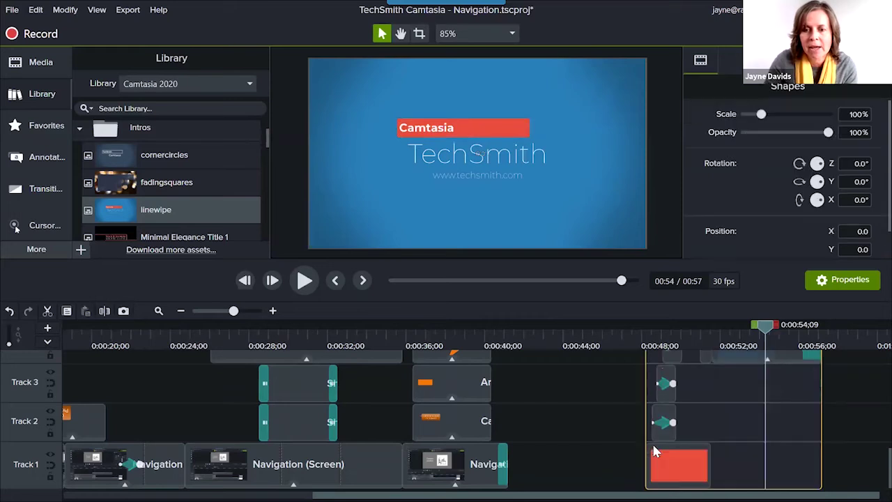
click(662, 340)
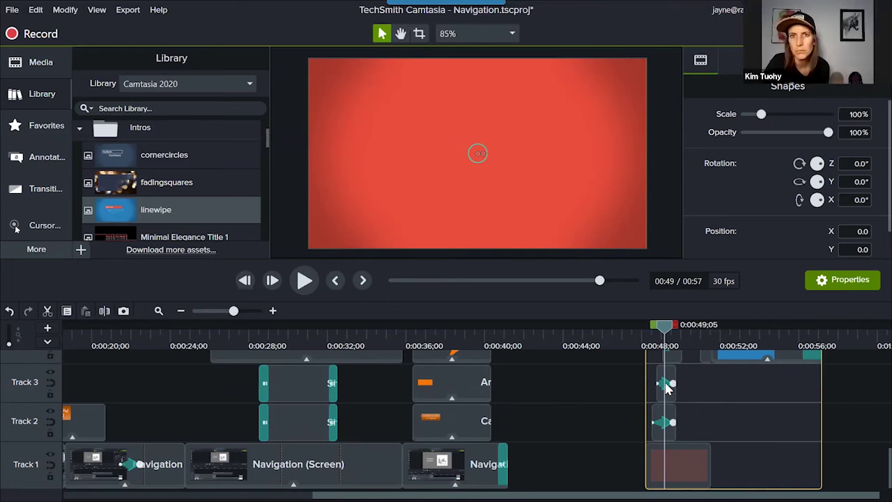
drag(664, 329, 693, 349)
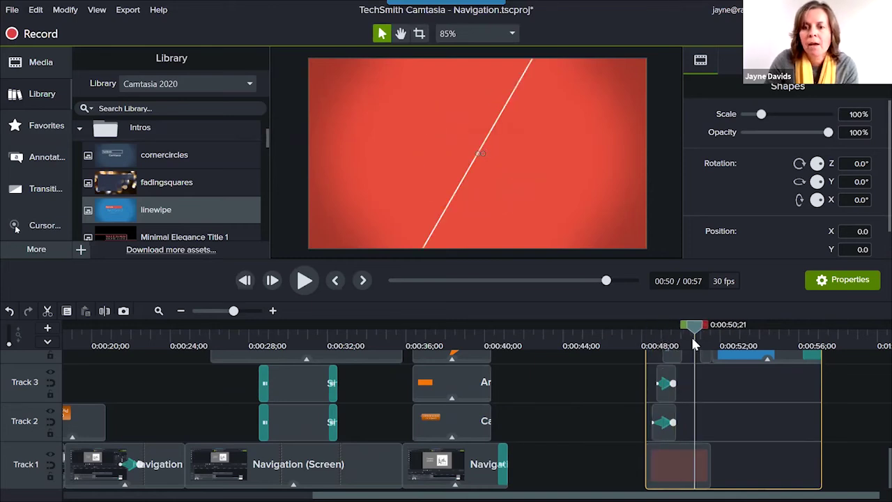
double_click(706, 418)
double_click(706, 416)
scroll(697, 426, up, 2)
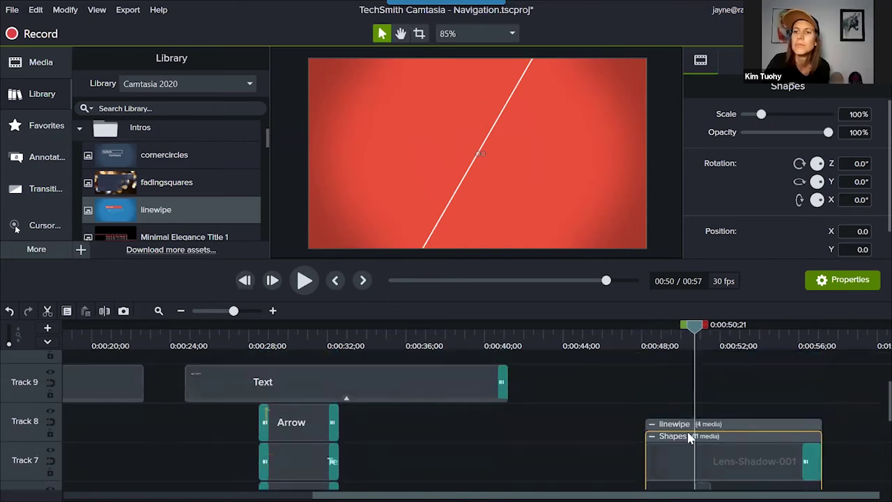
click(653, 436)
scroll(654, 439, down, 4)
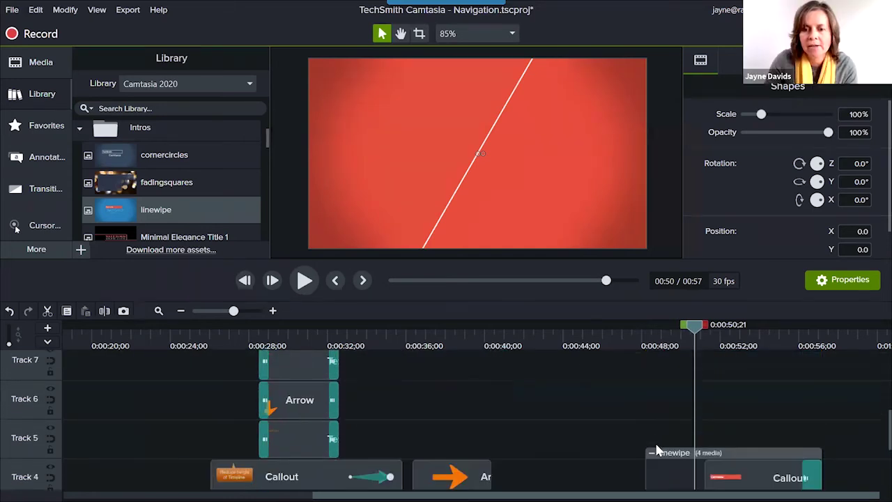
click(652, 420)
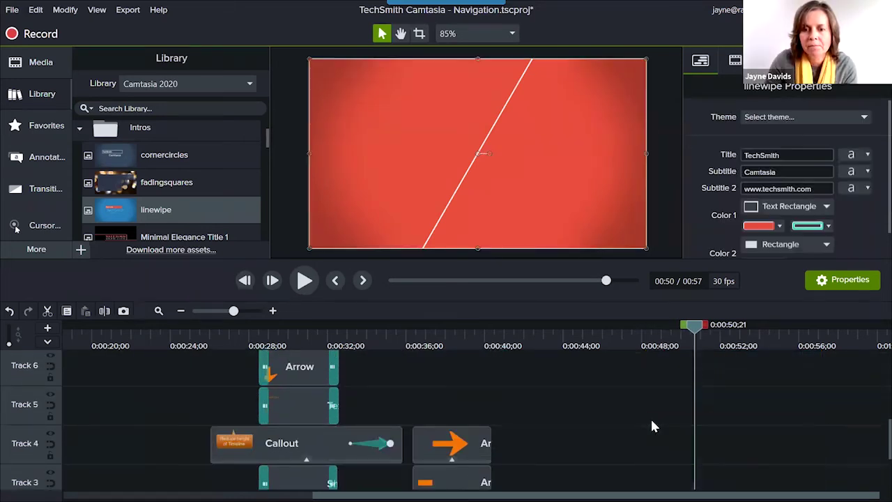
scroll(651, 416, down, 3)
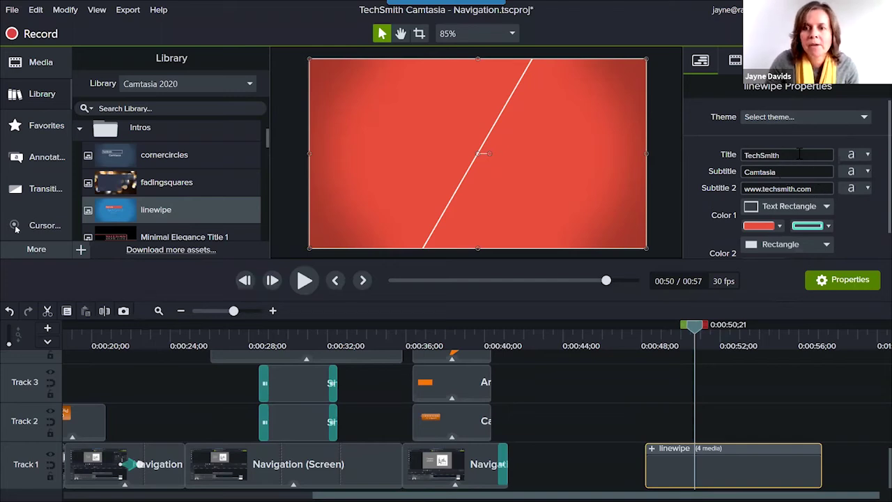
Move the playhead to 0:54;19 and change the linewipe title to 'Belvista Studios'.
click(650, 343)
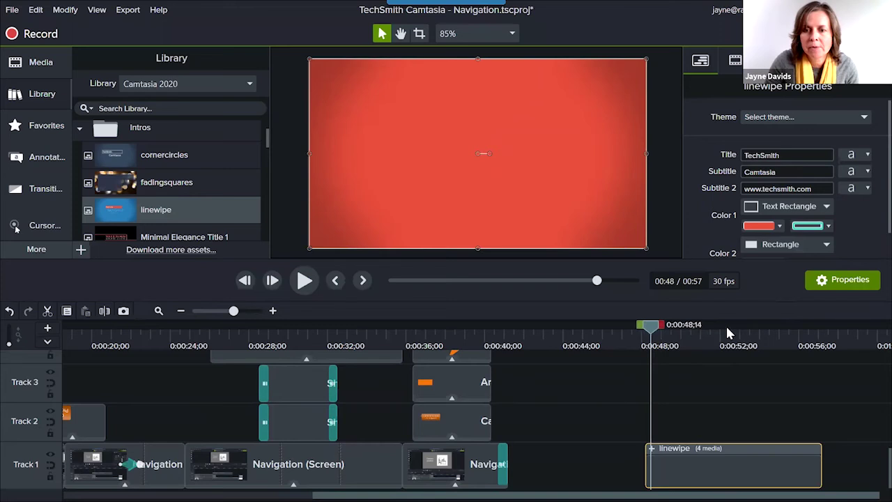
click(726, 325)
drag(722, 329, 772, 335)
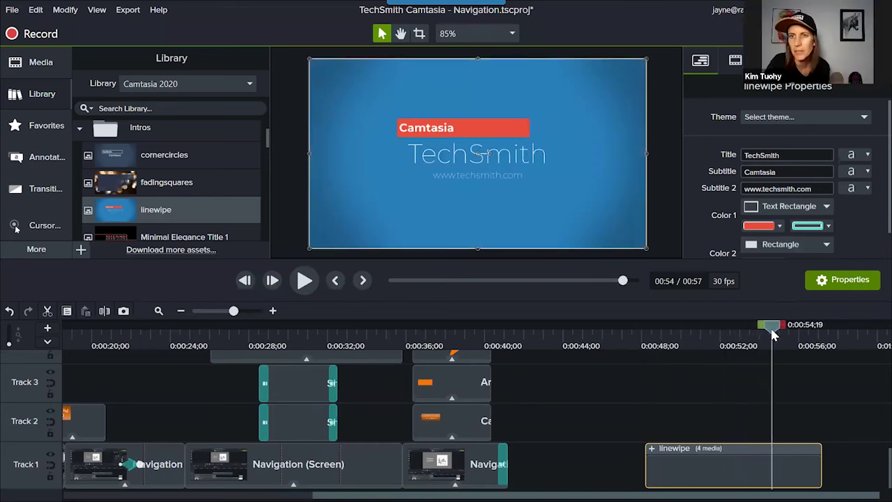
double_click(789, 155)
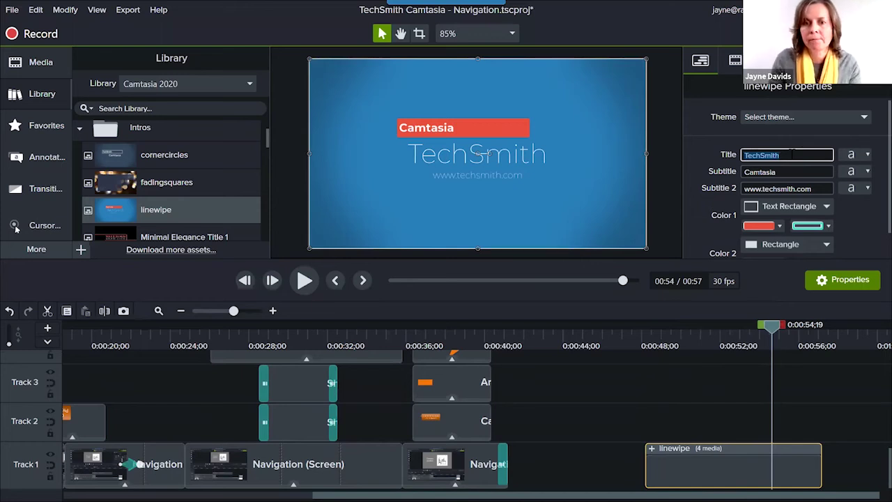
text(Belv)
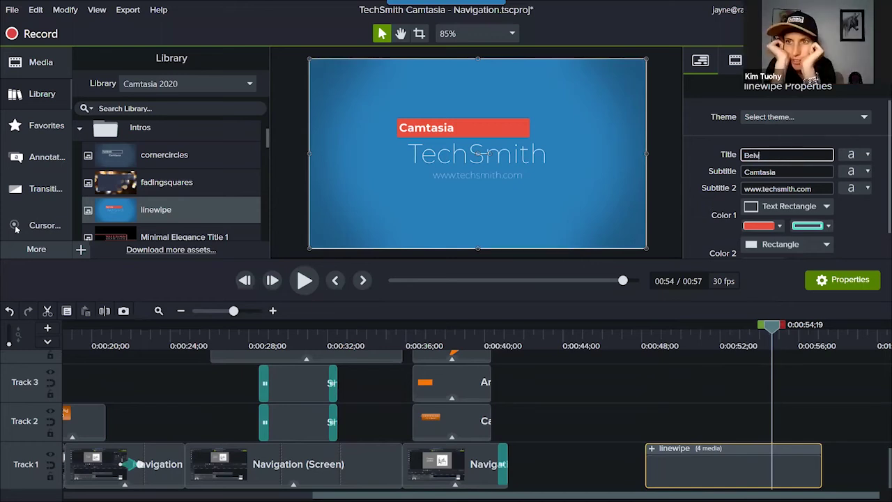
text(ista Studios)
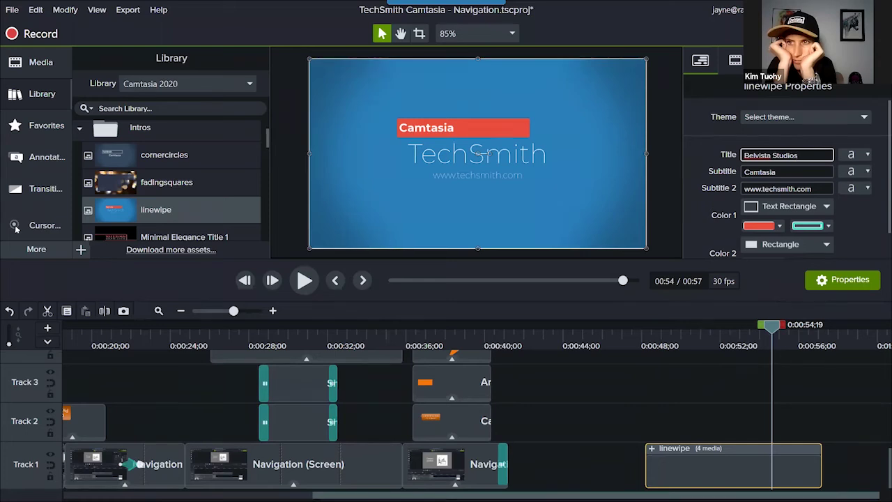
Put a correctly spelled person's name in the Subtitle and a presenter credit in Subtitle 2.
double_click(806, 171)
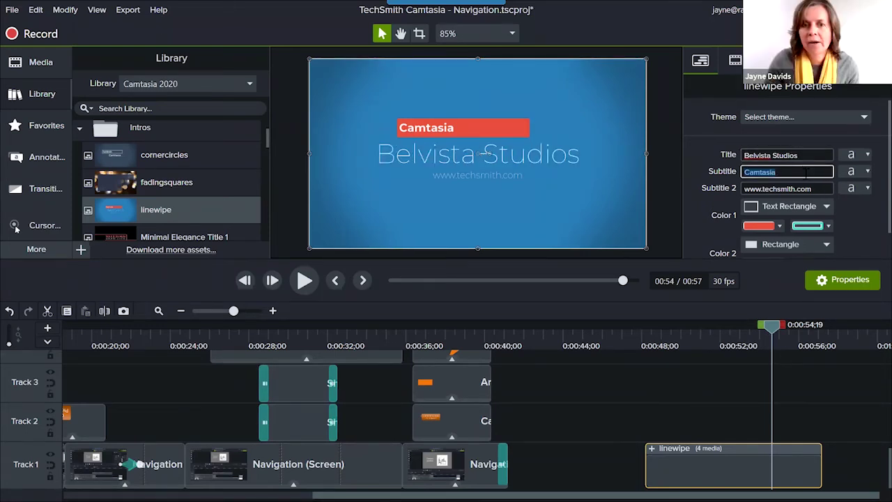
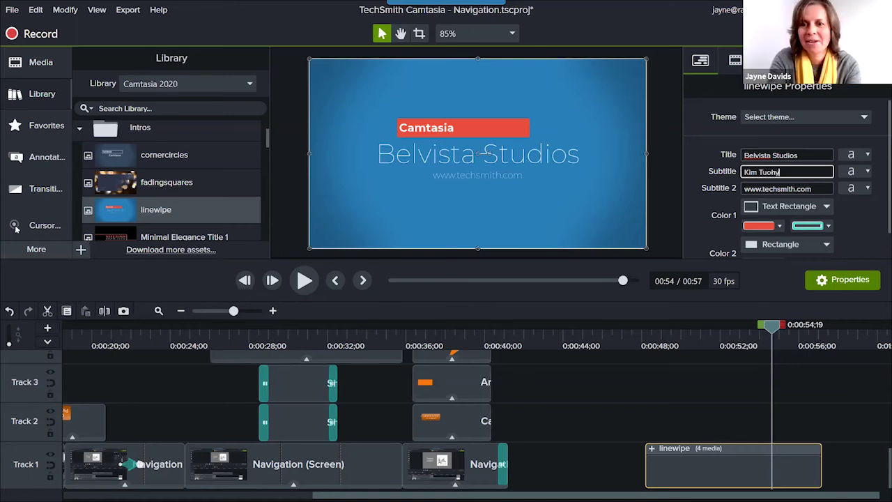
click(825, 188)
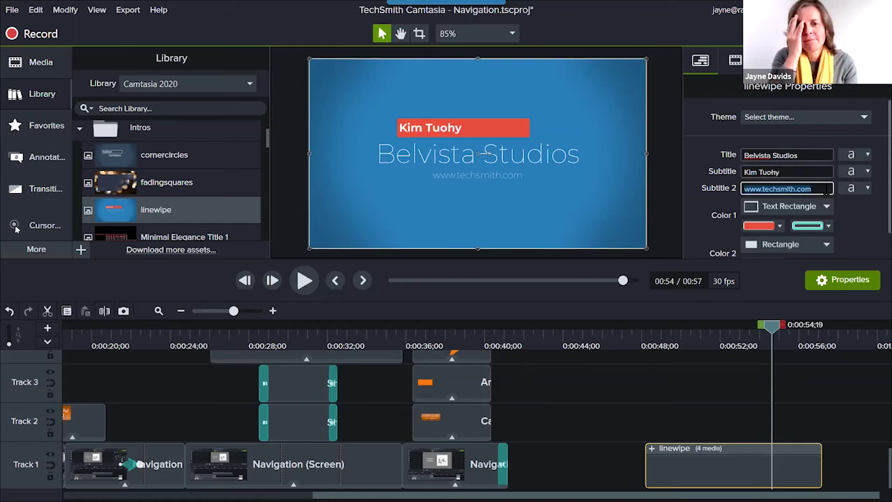
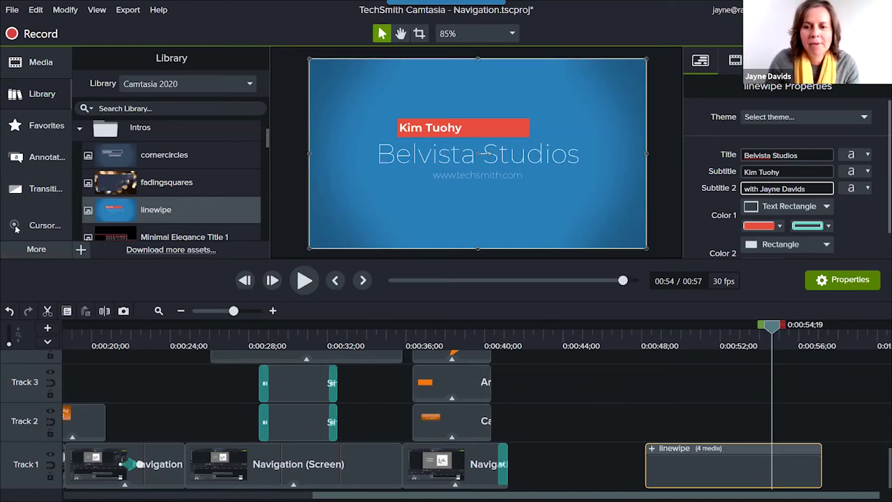
click(794, 429)
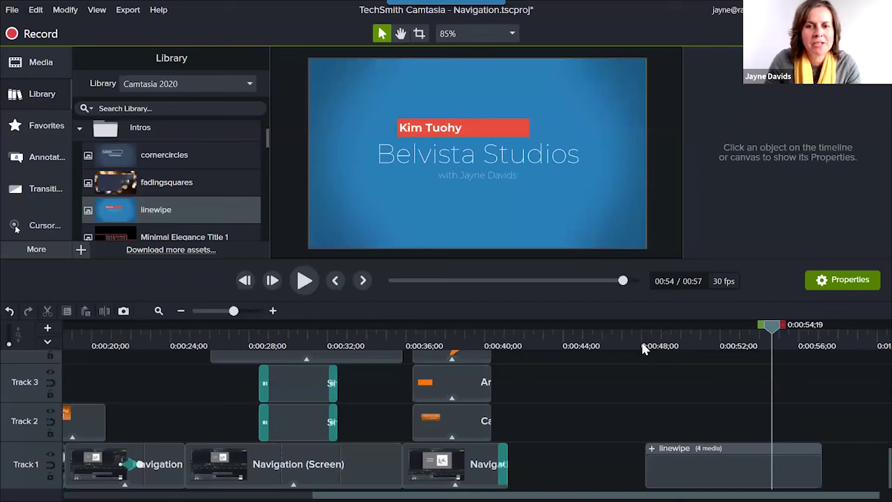
click(717, 461)
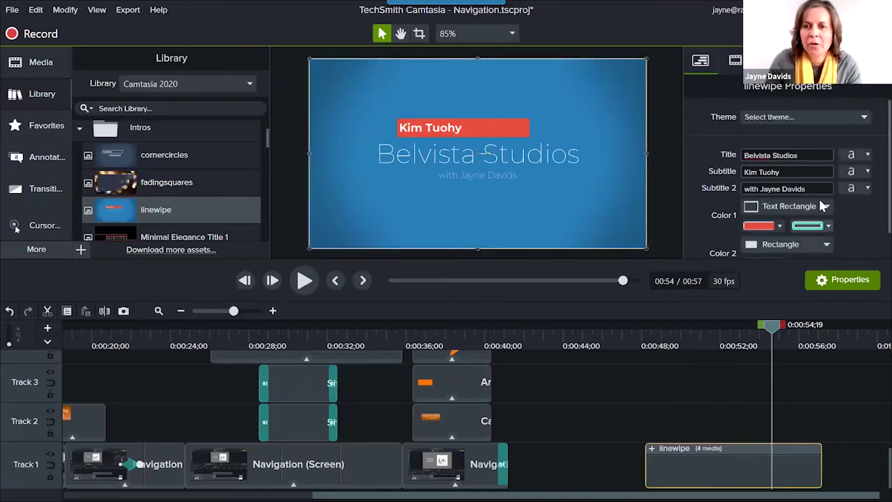
Choose Raiveon from the Theme dropdown in the linewipe title's Properties.
click(805, 115)
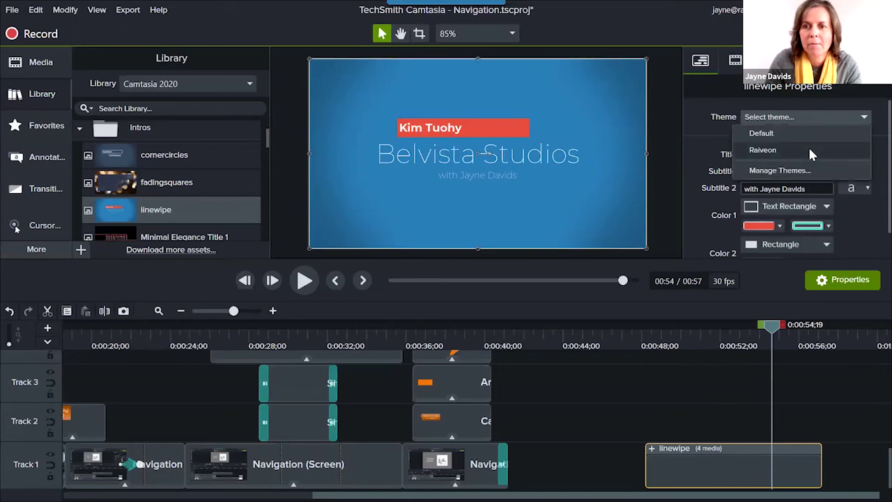
click(810, 152)
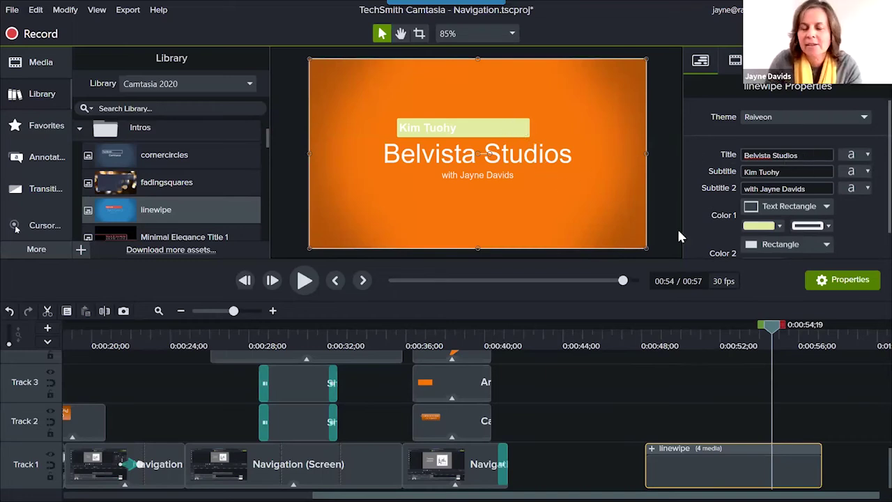
scroll(860, 234, down, 1)
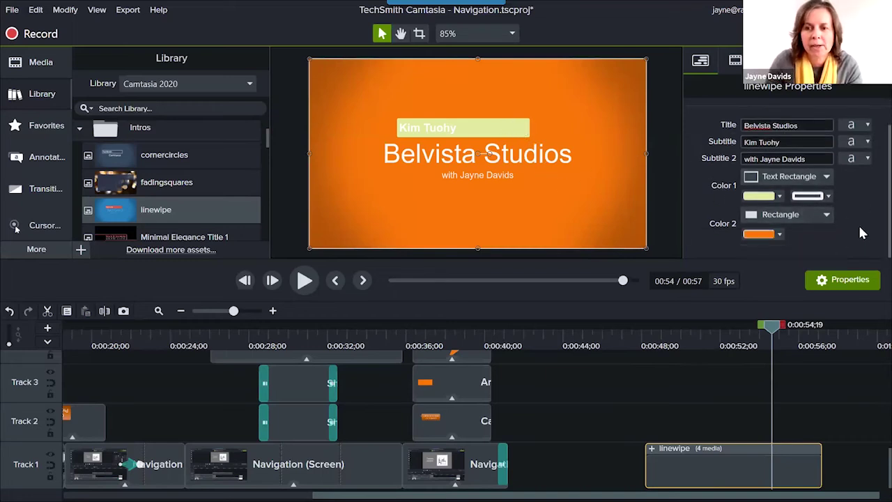
scroll(840, 221, up, 1)
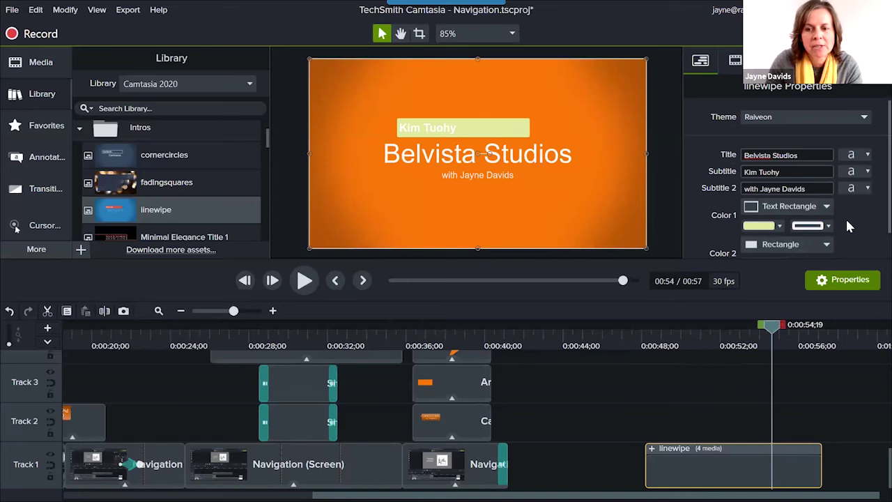
Switch the Library panel to the Raiveon library.
right_click(725, 474)
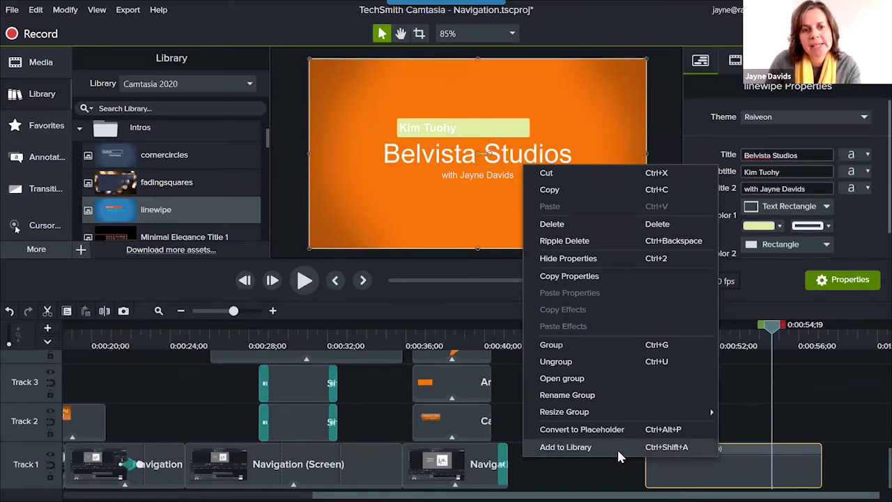
click(805, 414)
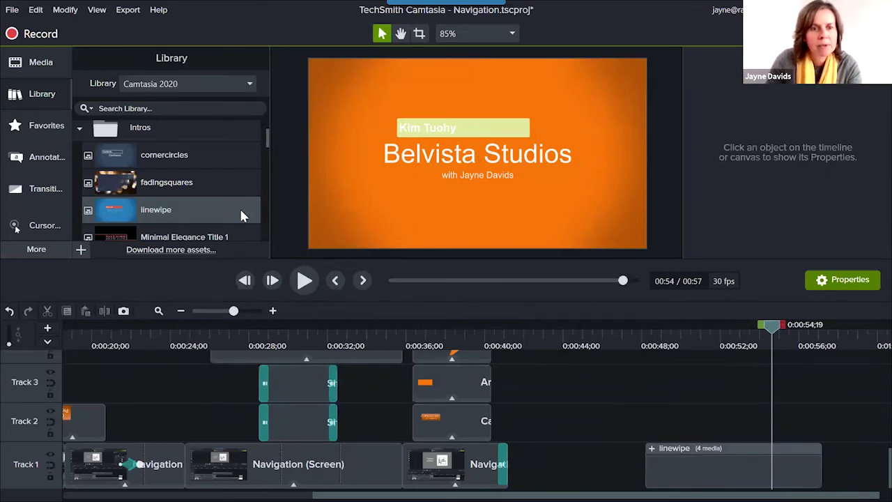
click(192, 80)
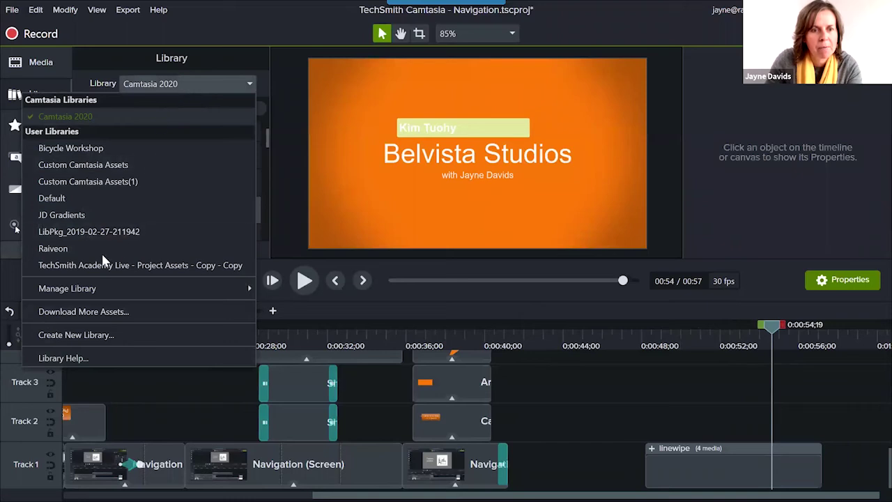
click(99, 247)
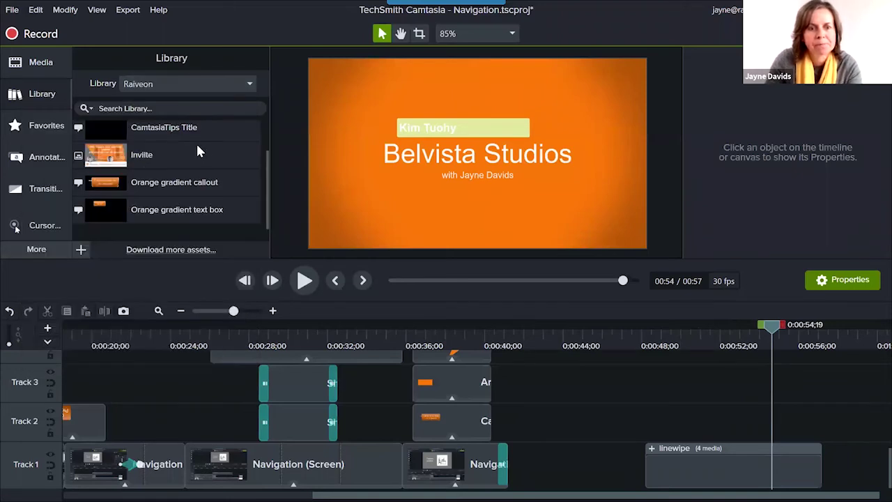
scroll(237, 171, down, 1)
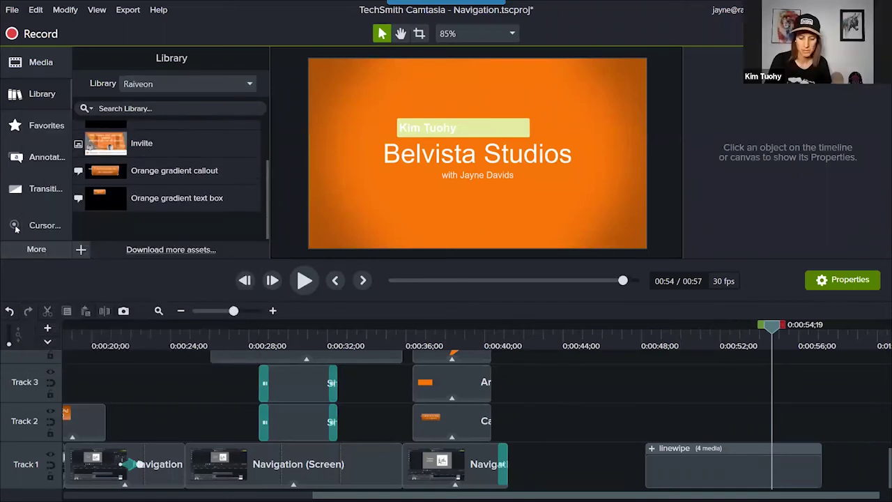
Save the linewipe clip to the library as 'Belvista title' and delete it from the timeline.
click(753, 464)
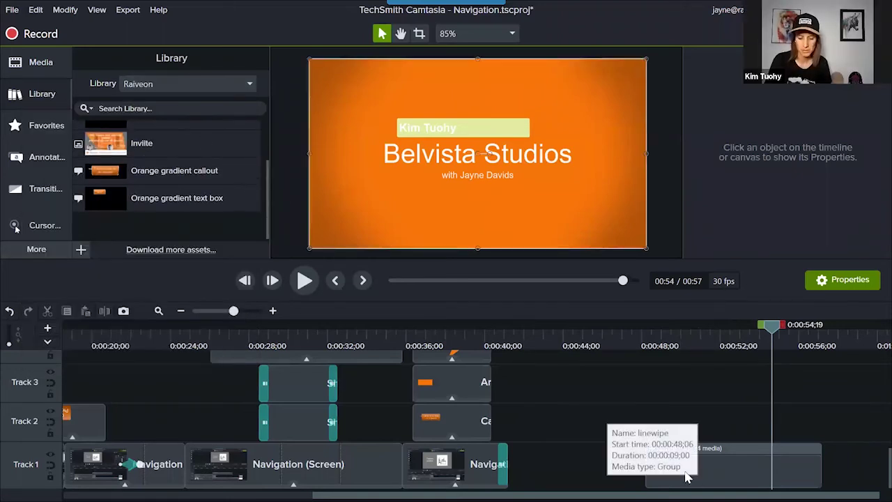
right_click(752, 463)
click(594, 443)
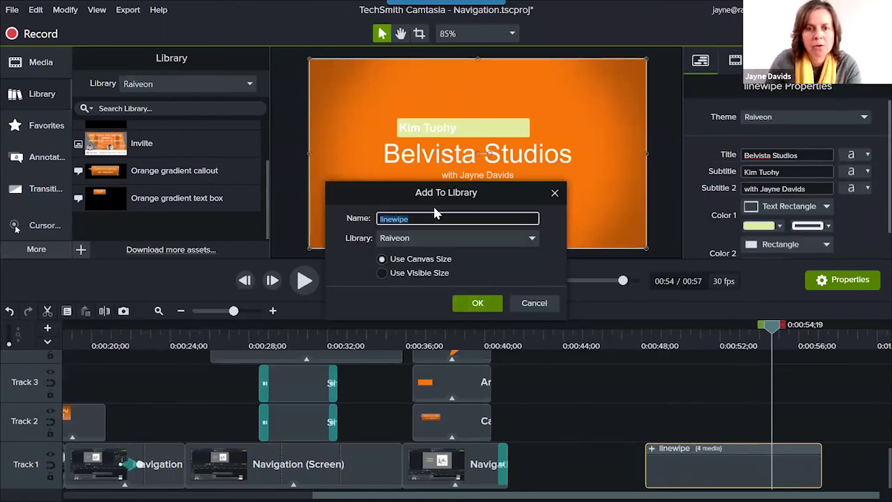
text(Belvista title)
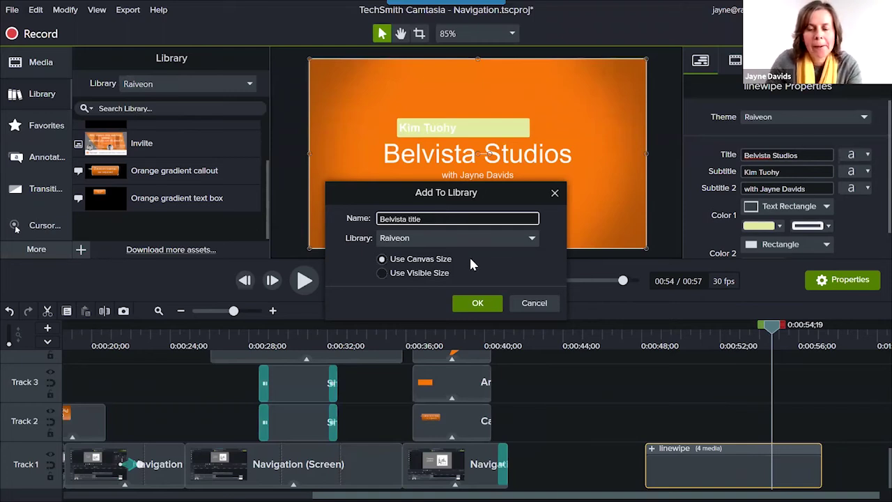
click(468, 303)
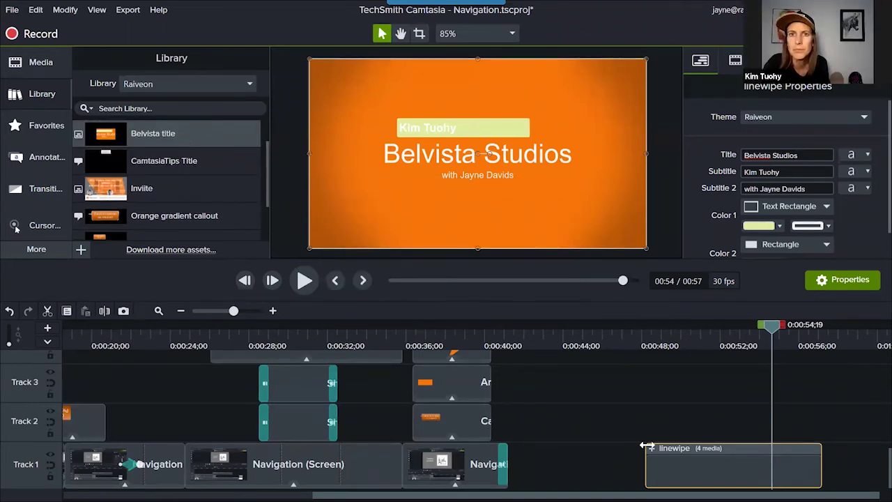
key(Delete)
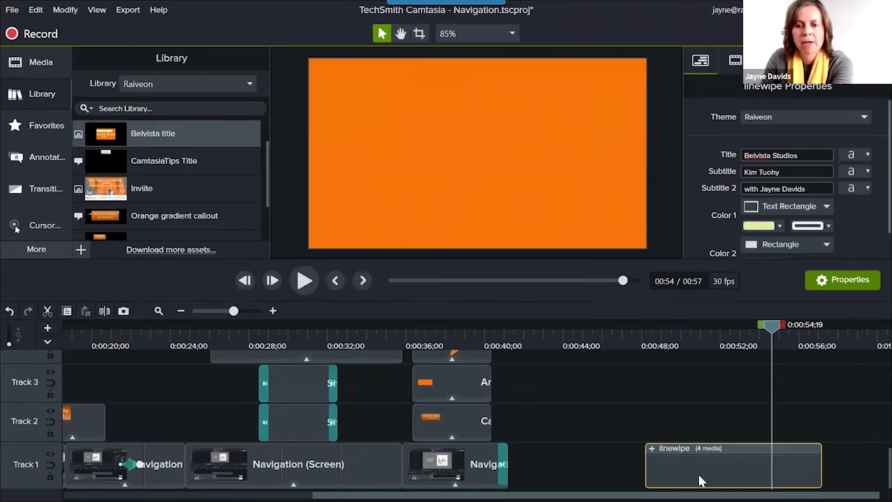
Add the Belvista title at the playhead near 0:43 and preview its intro animation.
click(554, 345)
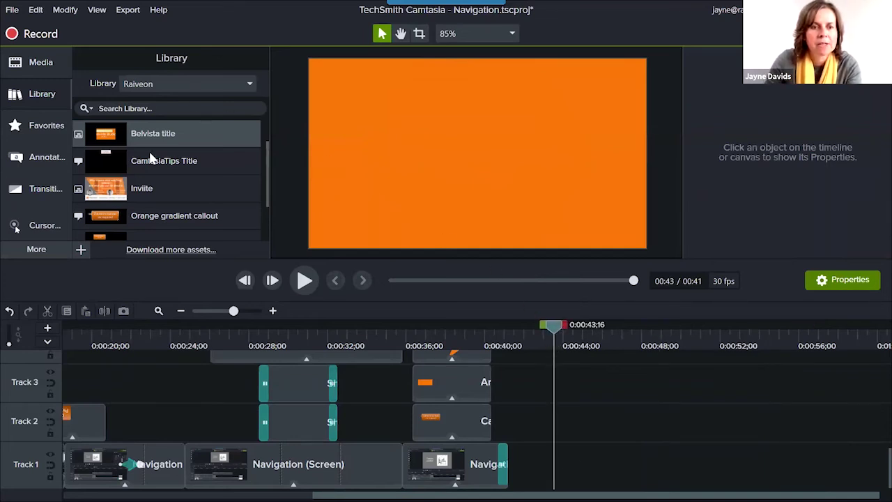
drag(166, 139, 147, 172)
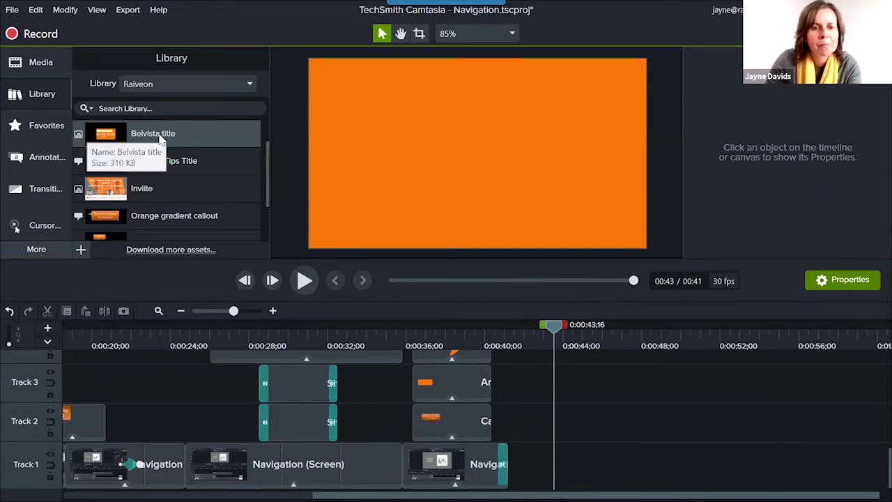
right_click(159, 135)
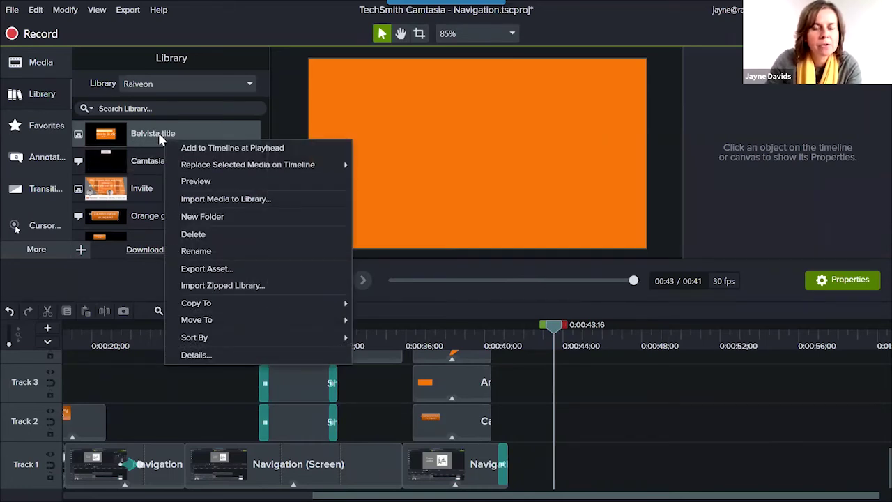
click(193, 155)
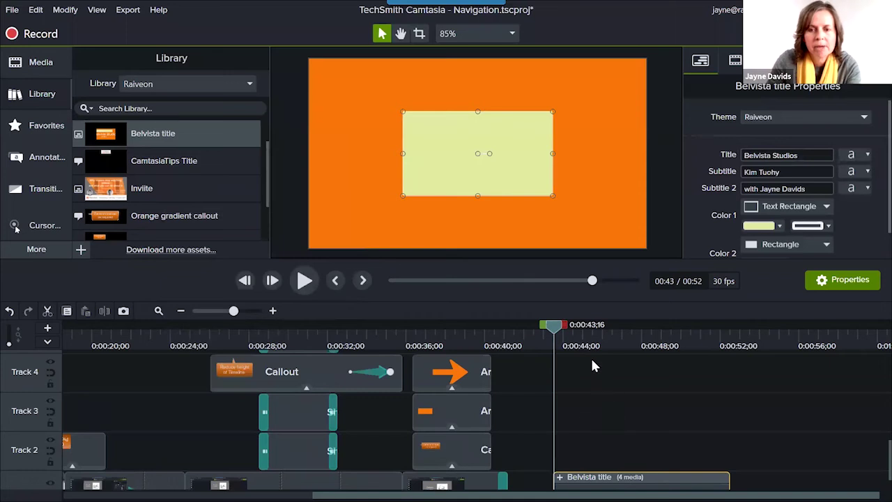
drag(561, 329, 609, 361)
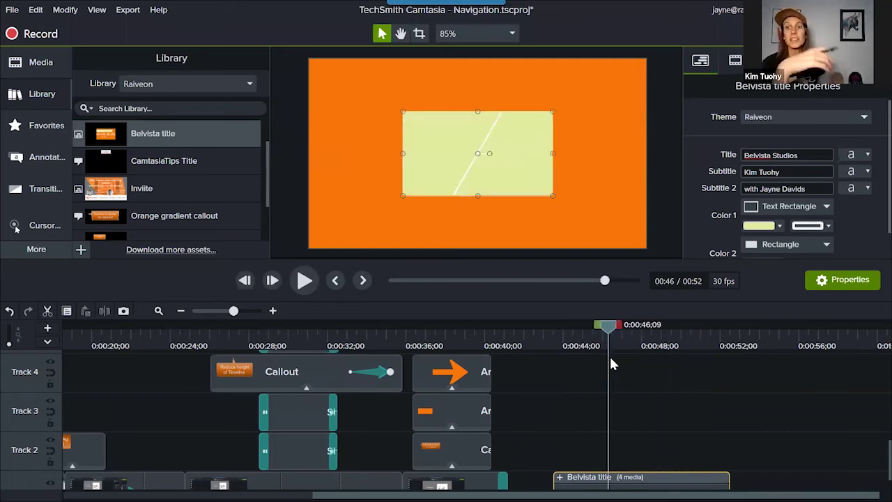
Scale the Belvista title to fit the canvas and scrub to where it is fully shown.
right_click(542, 187)
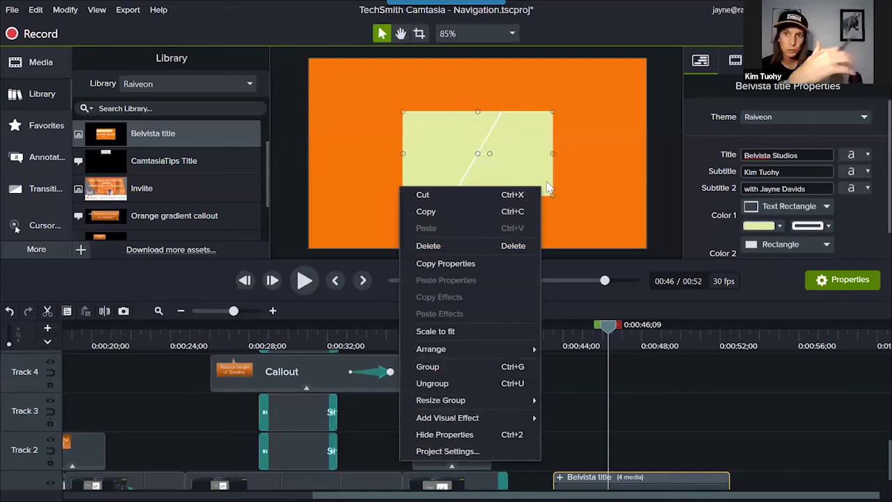
click(511, 328)
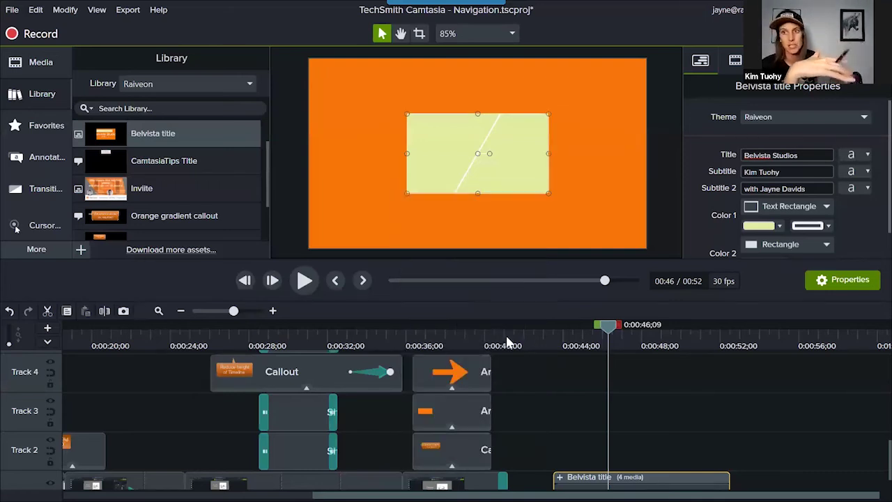
click(552, 334)
drag(551, 336, 647, 329)
Enlarge the title group by dragging its corners outward, then preview its entrance and exit.
drag(549, 194, 645, 249)
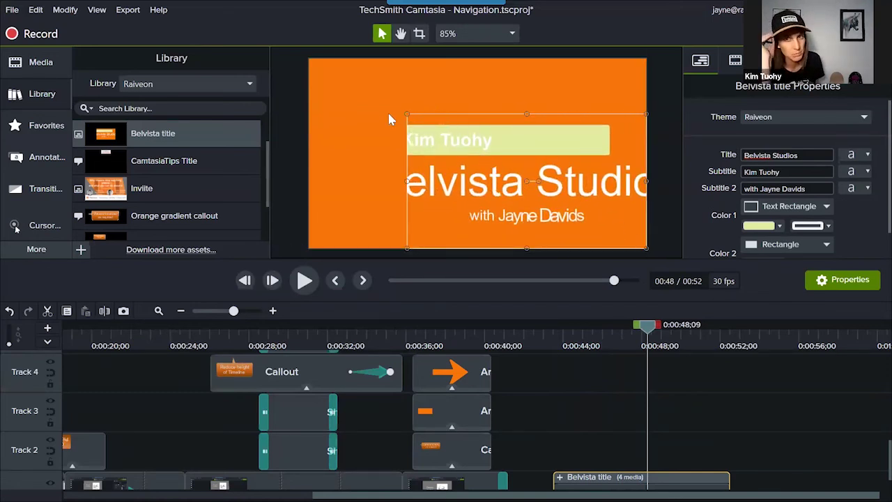
drag(405, 112, 313, 56)
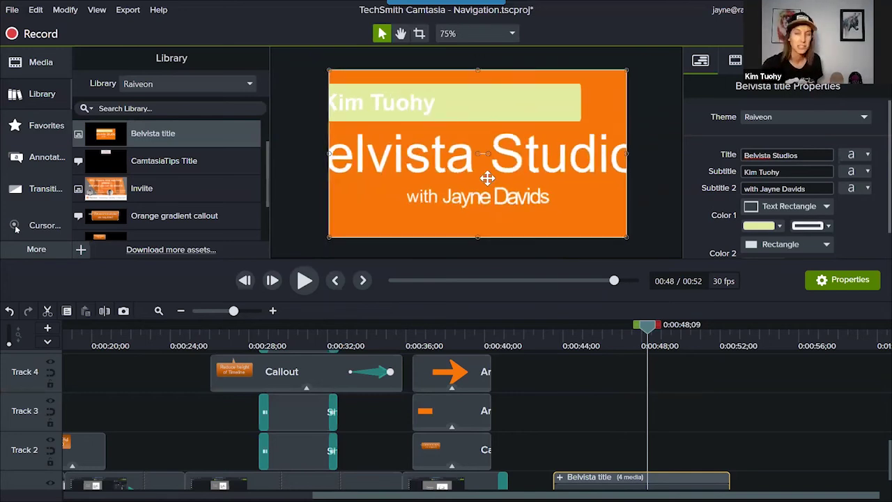
drag(645, 344, 695, 356)
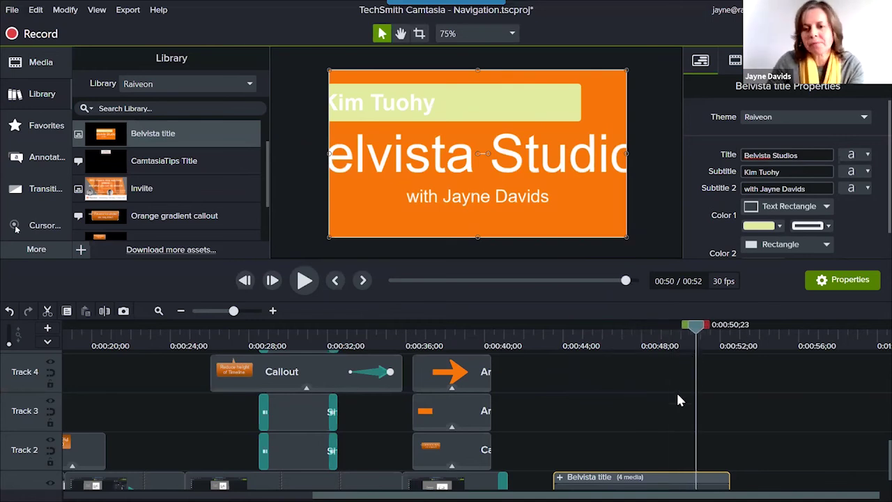
drag(694, 328, 747, 327)
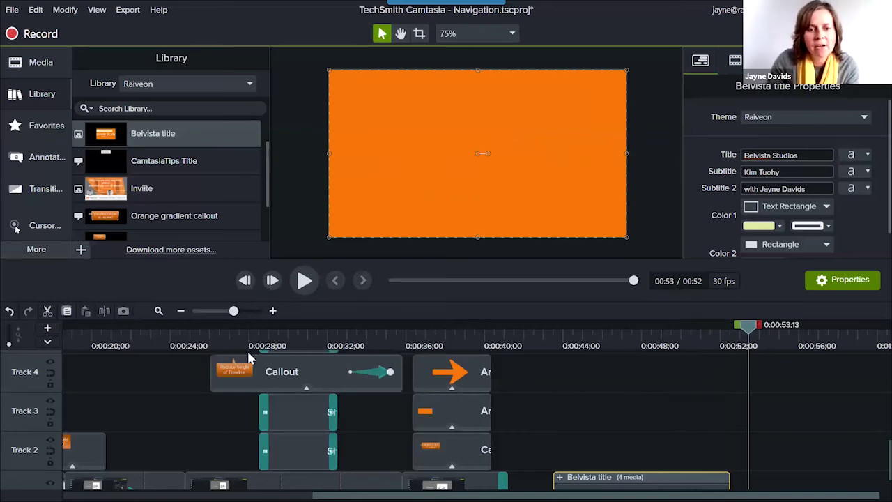
click(313, 369)
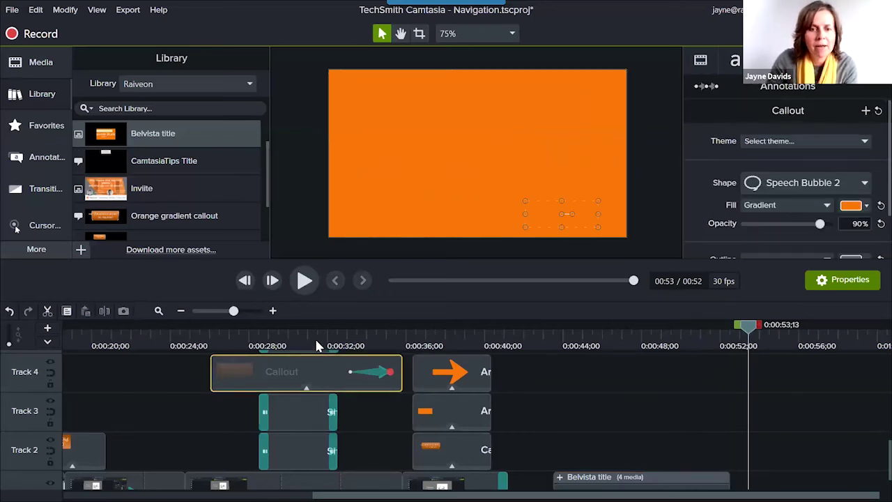
click(202, 331)
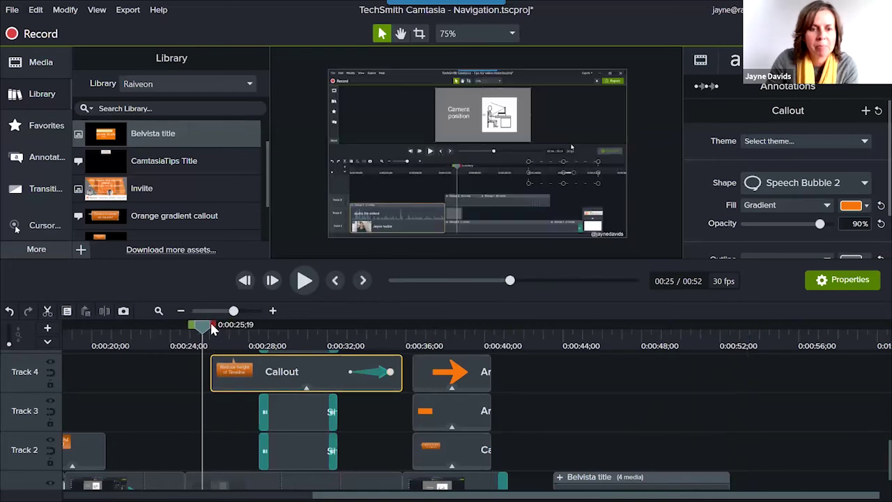
drag(213, 324, 417, 348)
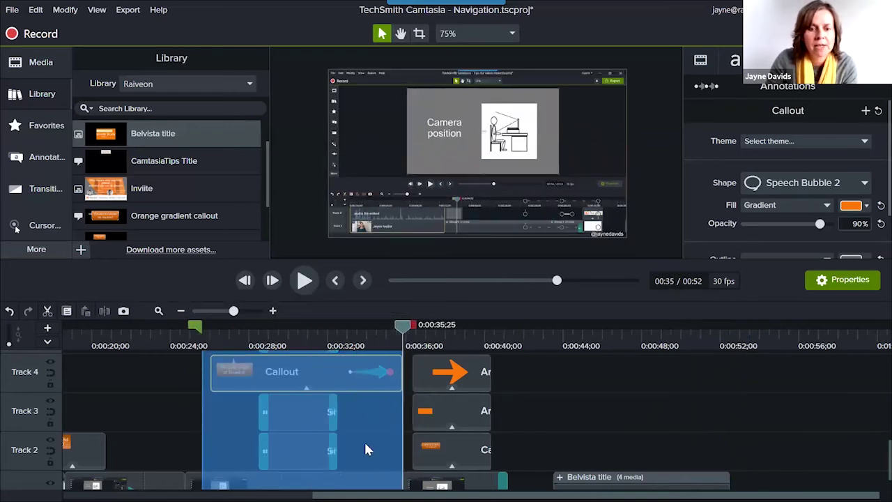
right_click(366, 443)
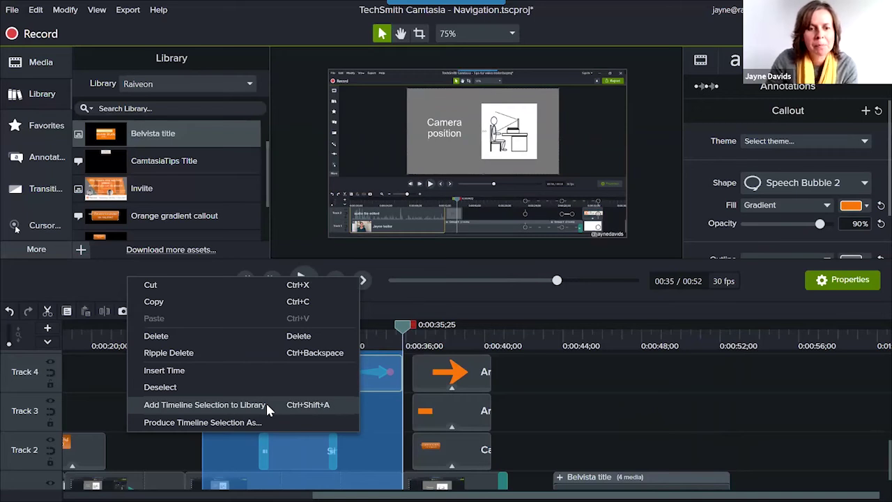
click(659, 402)
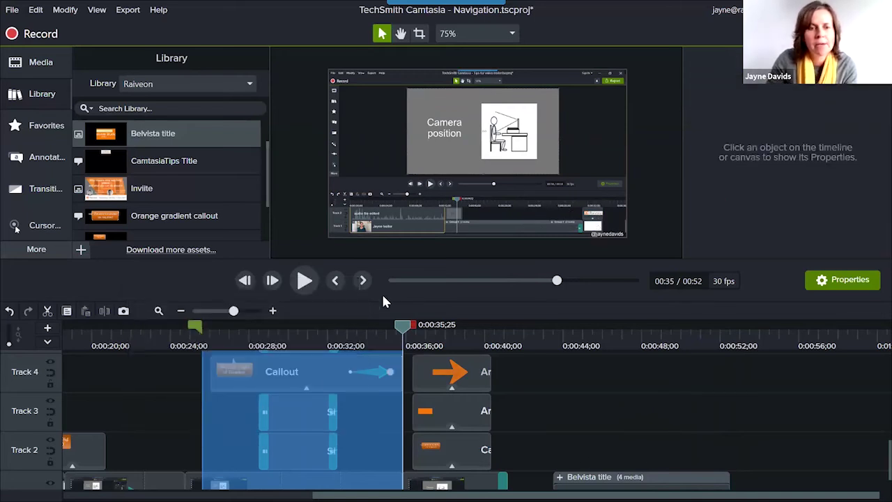
double_click(403, 326)
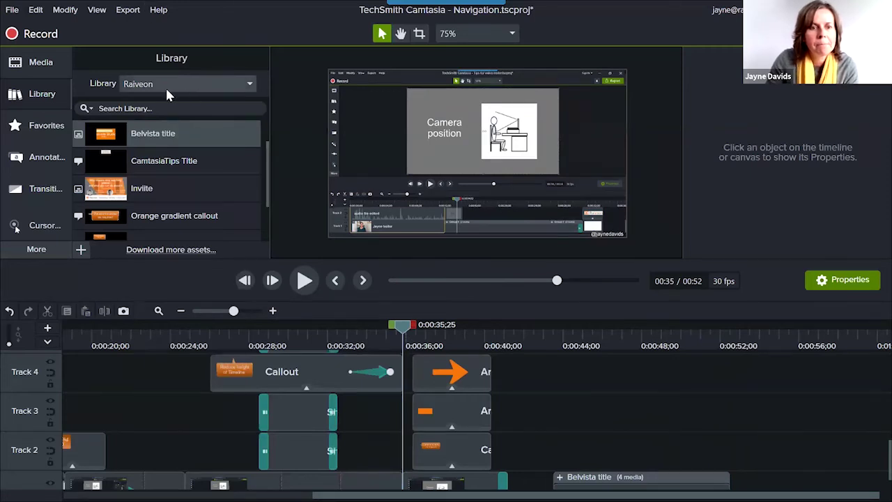
Collapse the Library and delete the Belvista title group, shortening the project to 0:41.
click(33, 99)
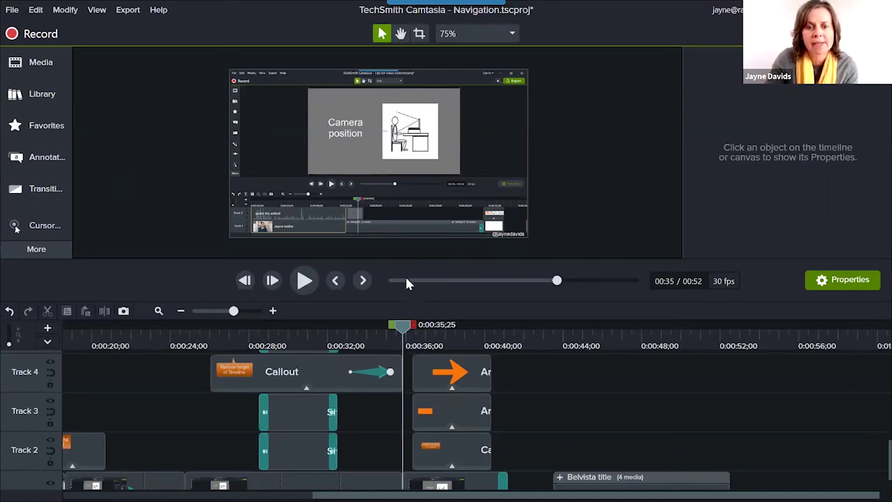
drag(405, 333, 185, 327)
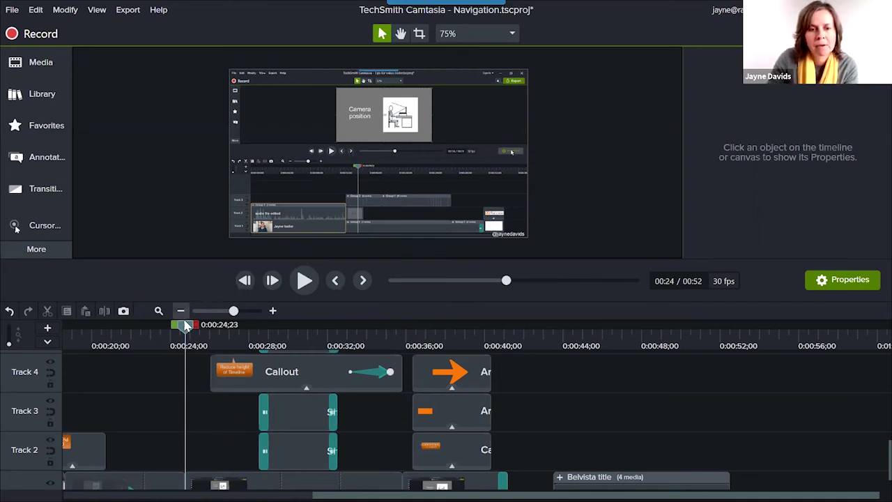
drag(232, 331, 413, 366)
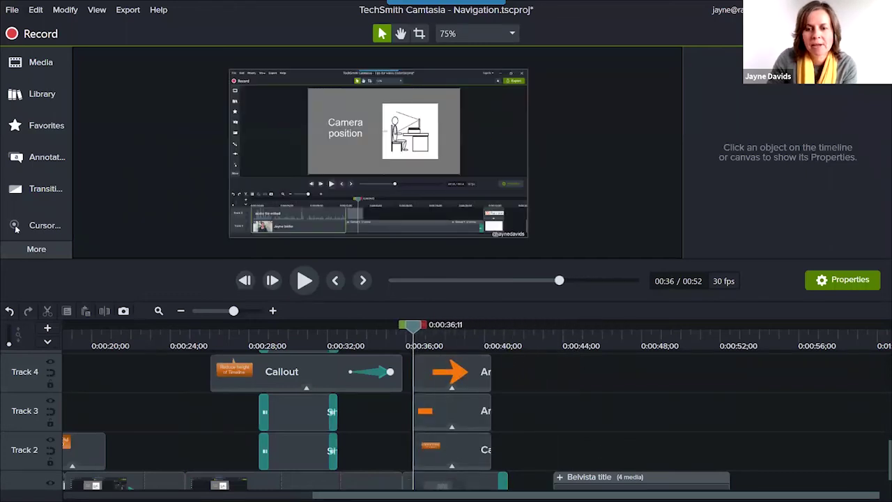
click(628, 476)
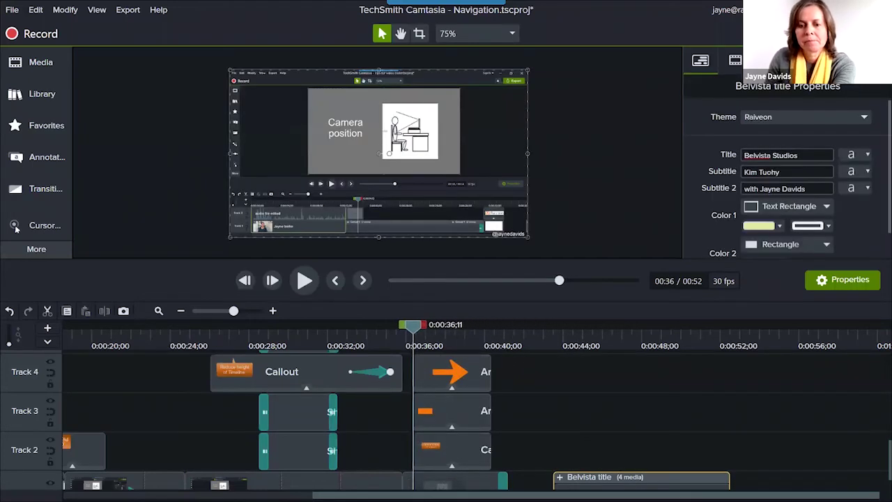
key(Delete)
drag(414, 326, 0, 388)
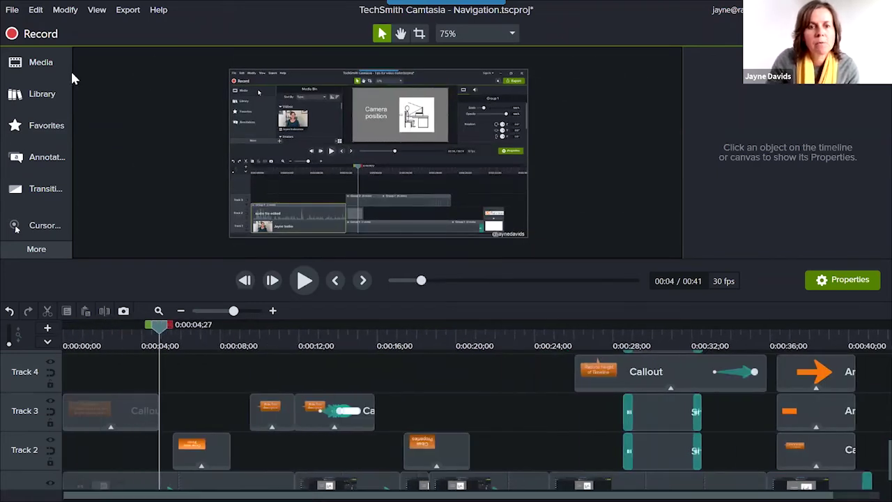
Scroll down to Track 1 and select its first Navigation (Screen) clip.
click(11, 10)
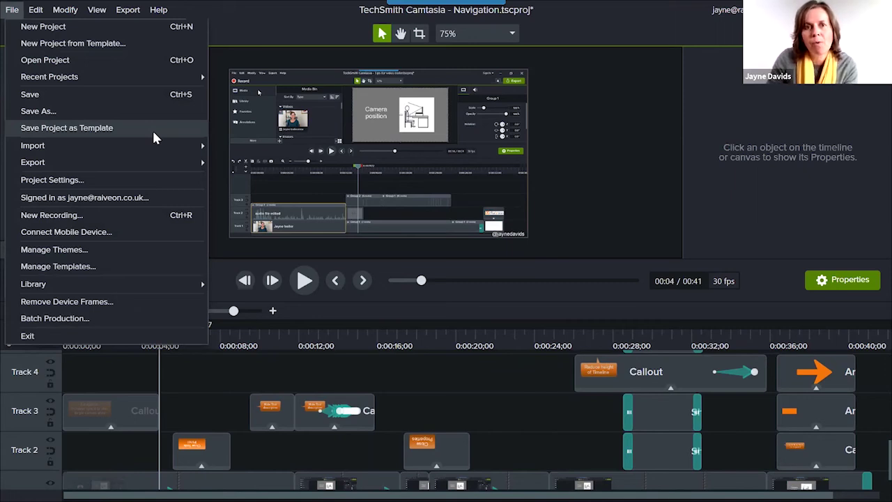
click(218, 364)
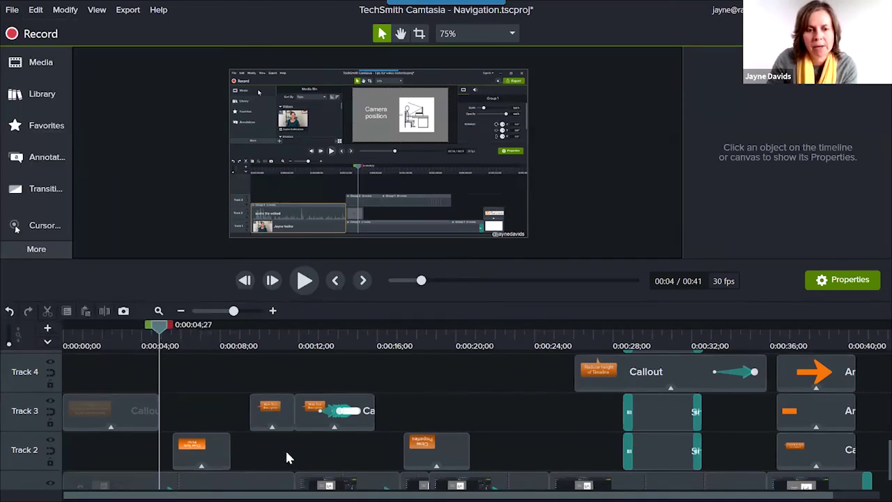
scroll(285, 448, down, 1)
click(266, 477)
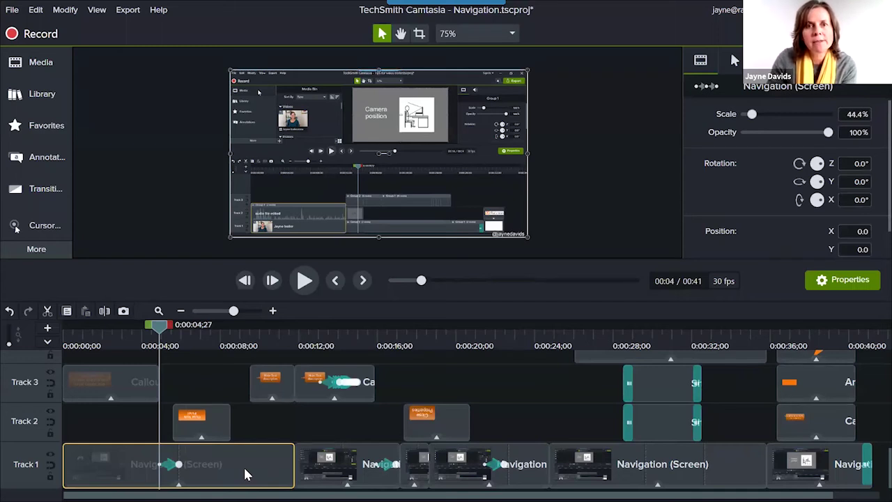
Convert the first Track 1 Navigation clip to a placeholder, preview from the start, and select the Track 3 callout.
right_click(246, 474)
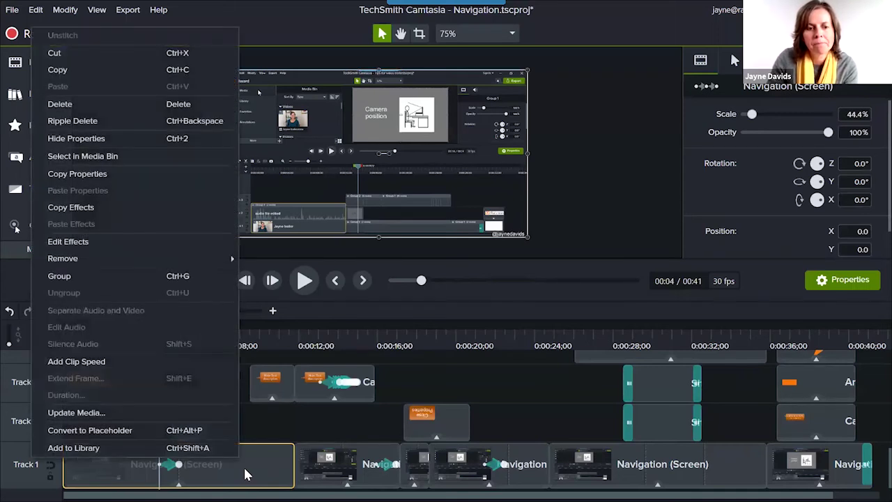
click(205, 430)
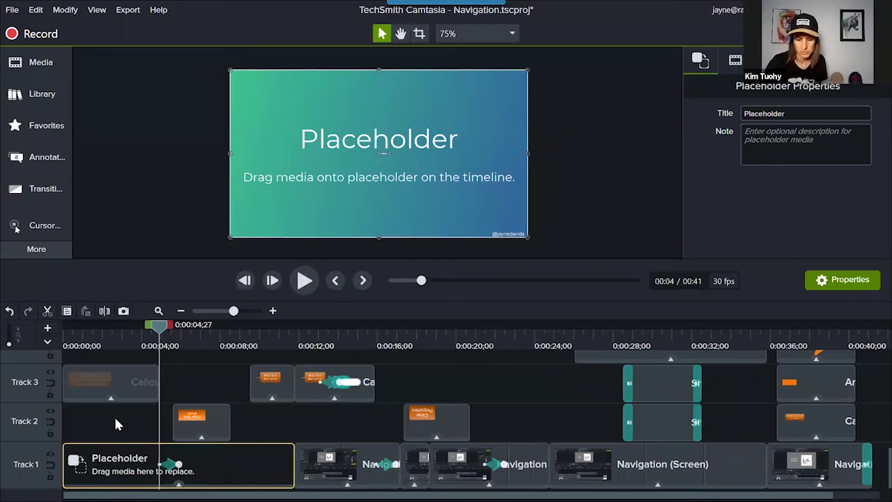
drag(160, 331, 73, 336)
drag(75, 336, 80, 337)
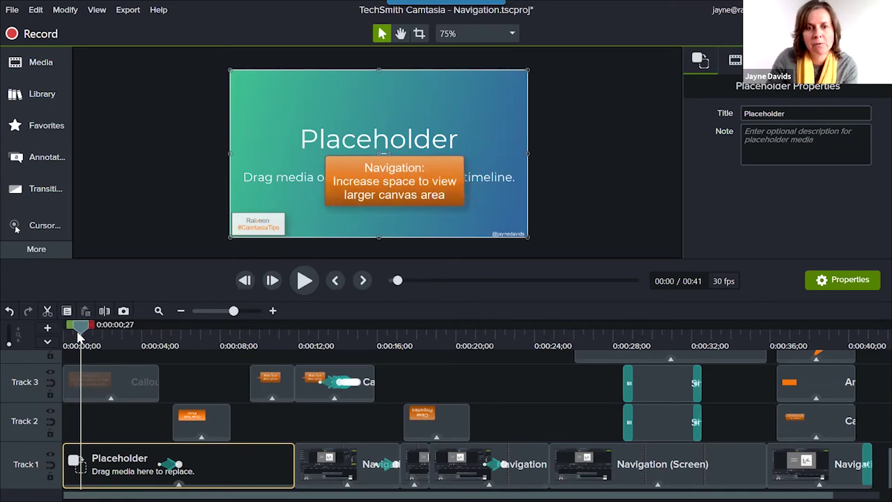
click(118, 380)
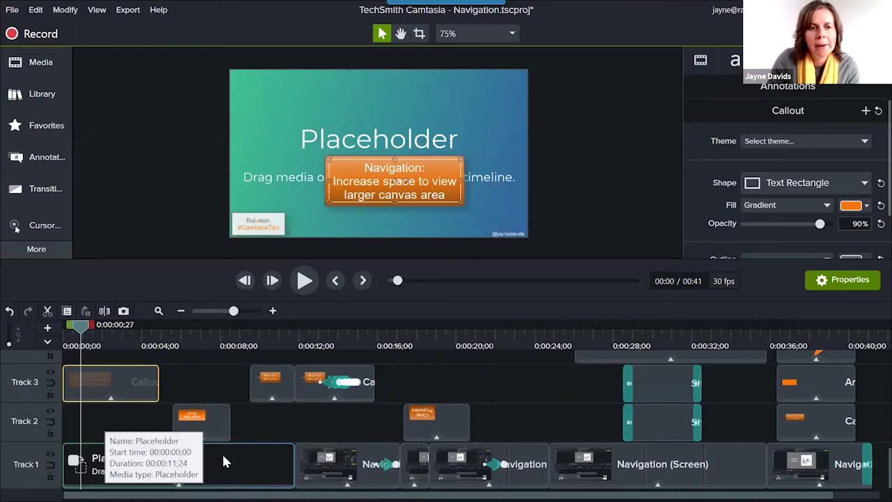
Create a new project from the Camtasia 2020 Default Template.
click(12, 10)
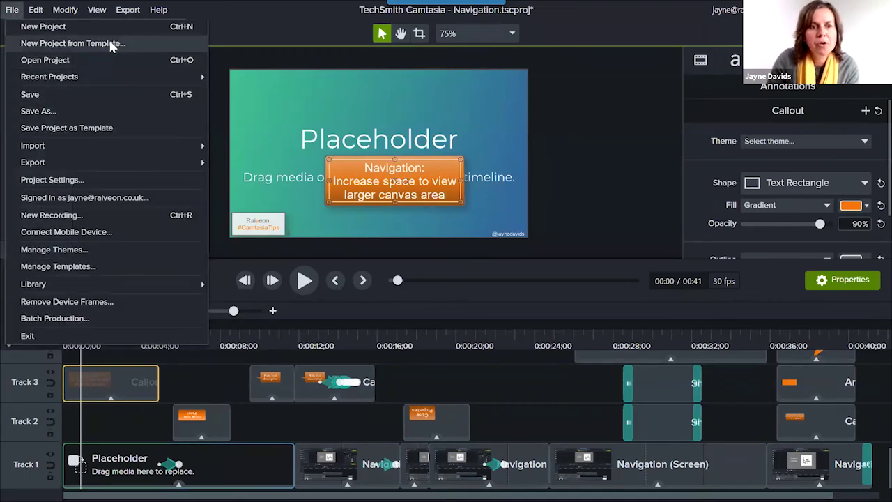
click(157, 44)
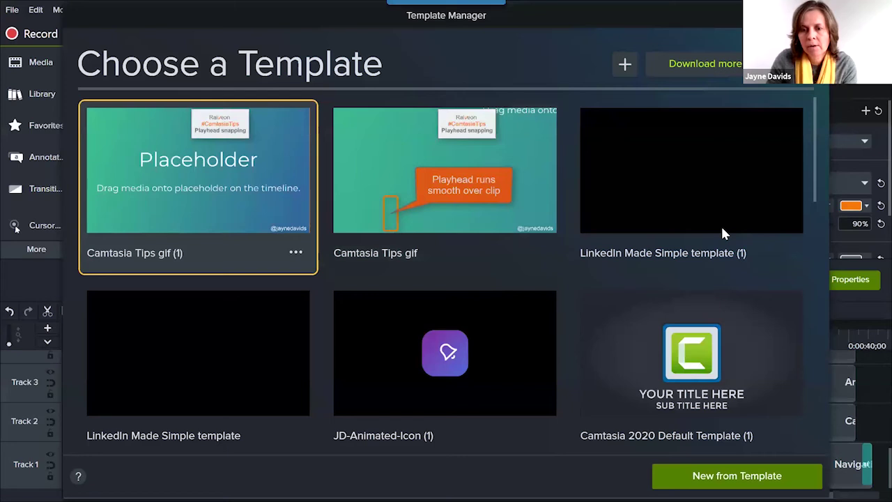
click(708, 356)
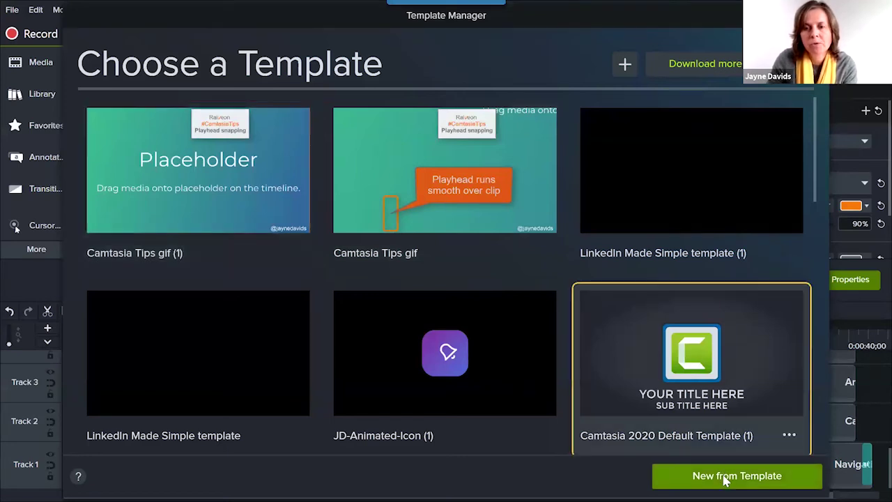
click(724, 477)
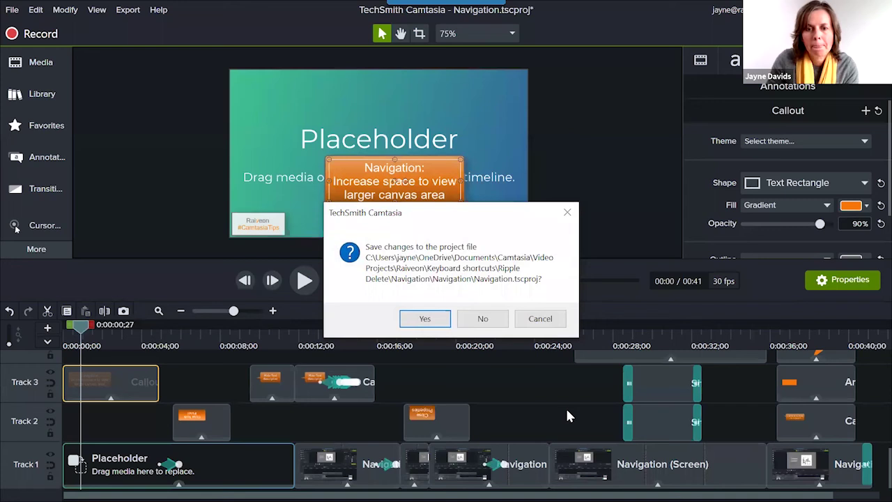
Discard changes to Navigation.tscproj, expand the INTRO group, and play the new project to about 9 seconds.
click(484, 318)
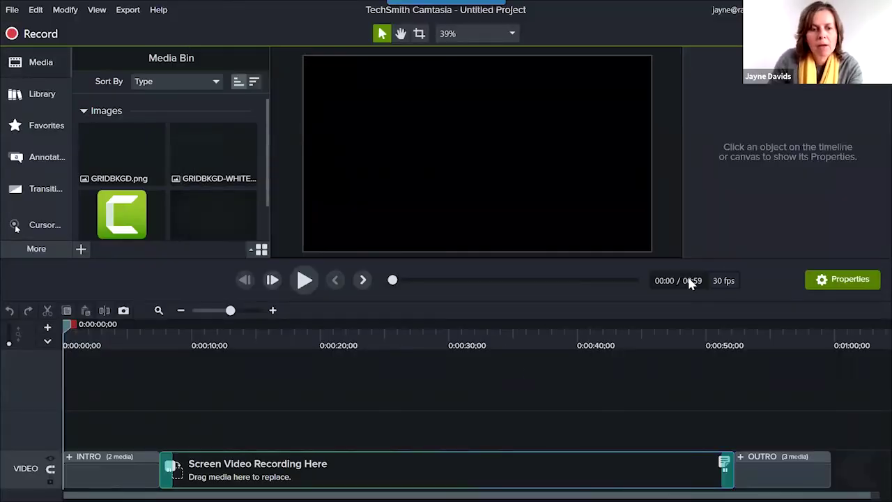
click(72, 462)
click(70, 458)
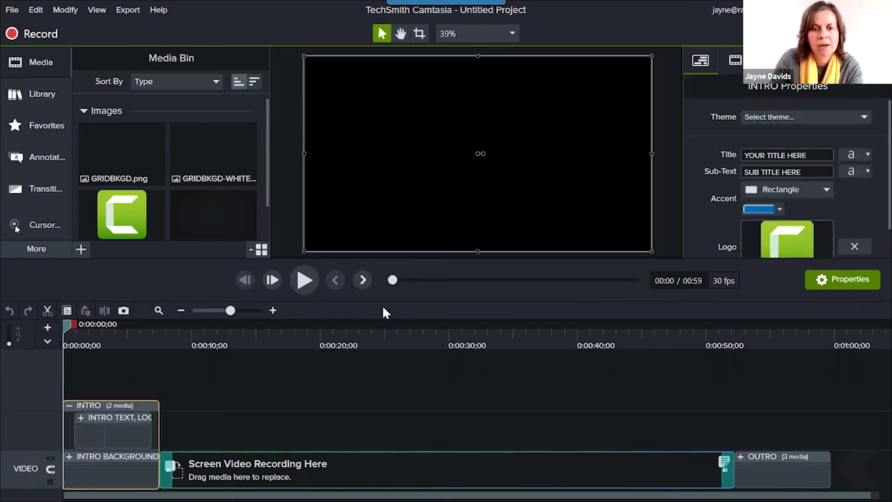
click(305, 281)
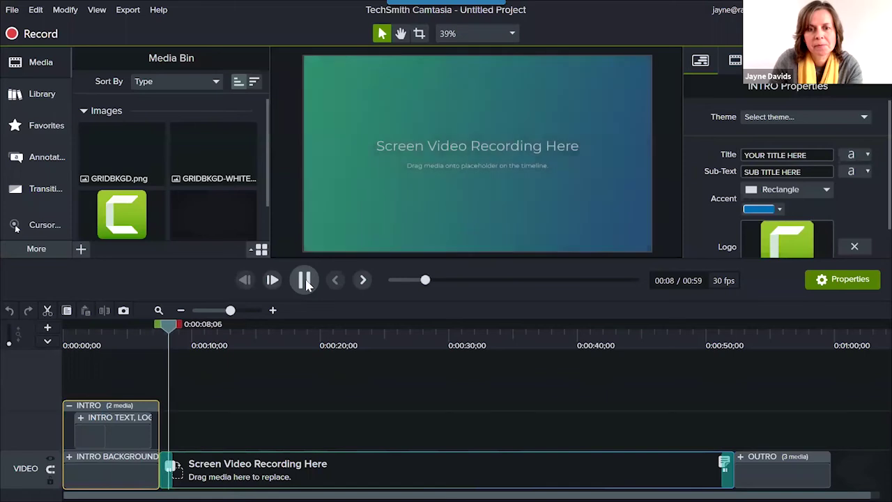
click(305, 281)
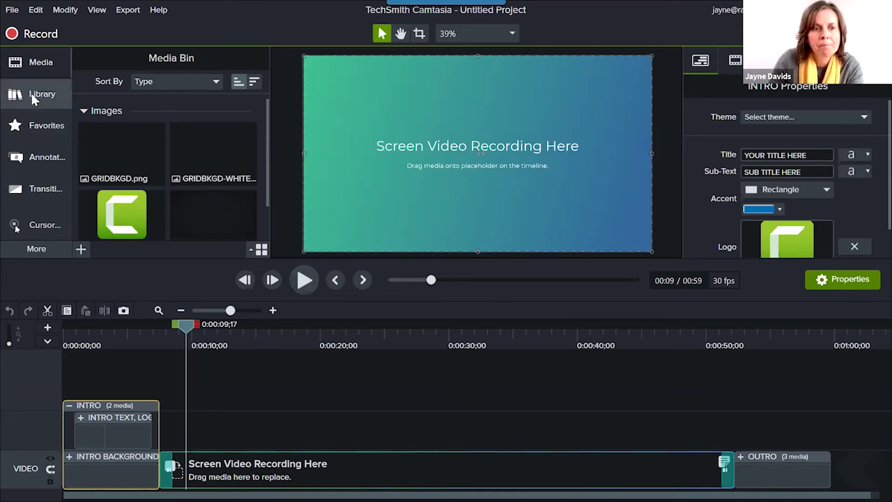
Collapse and reopen the Media Bin, then move the playhead to about 0:00:52 near the OUTRO.
click(36, 64)
click(36, 64)
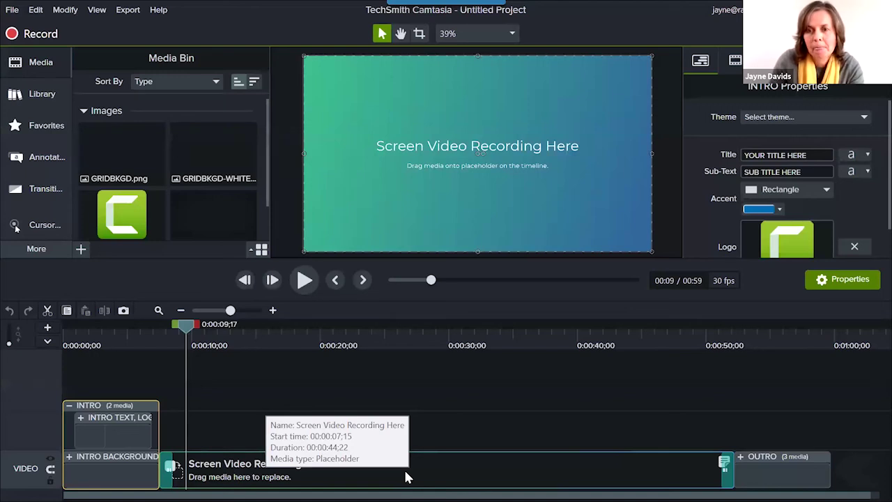
drag(188, 333, 737, 380)
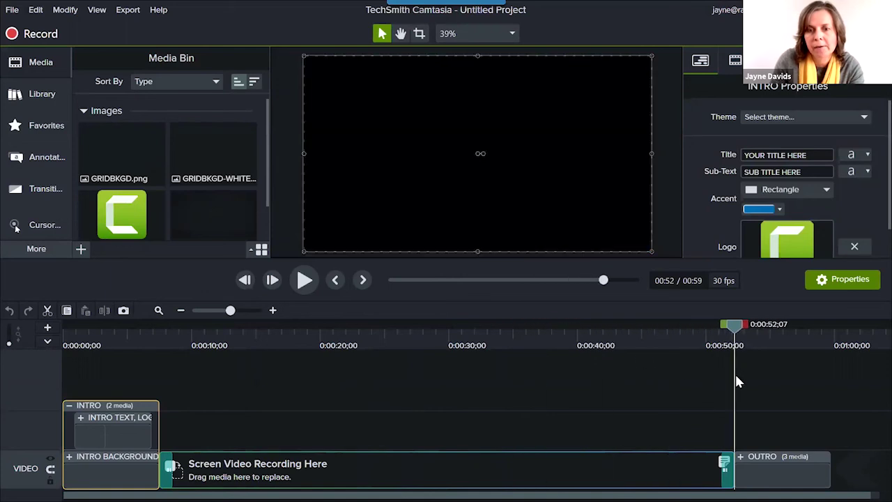
Select the Fade transition before the OUTRO and scrub through to the outro's diamond logo.
click(727, 468)
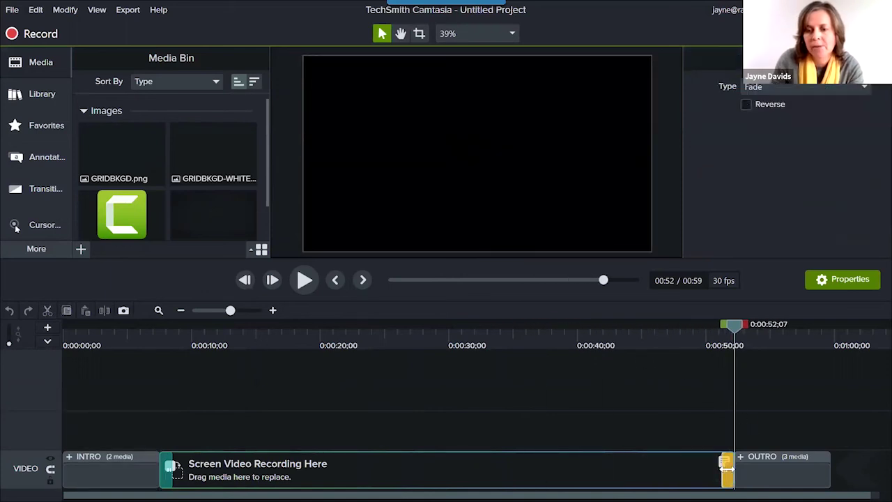
drag(735, 329, 779, 351)
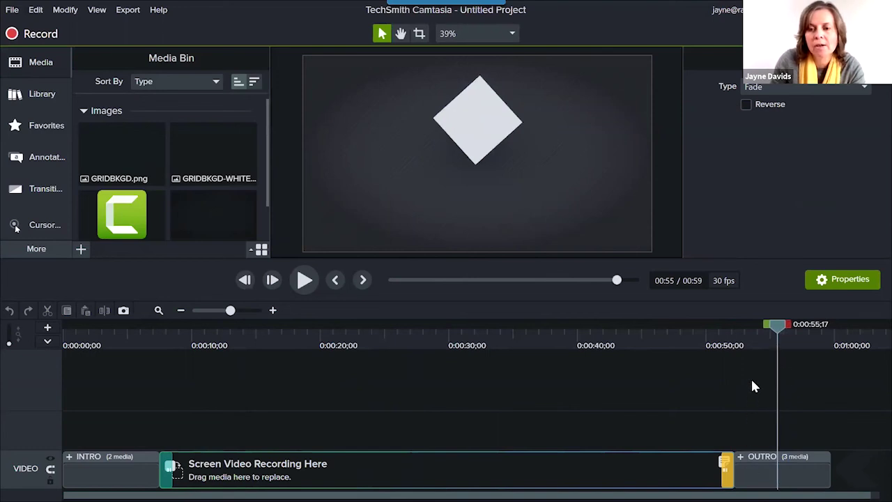
click(767, 344)
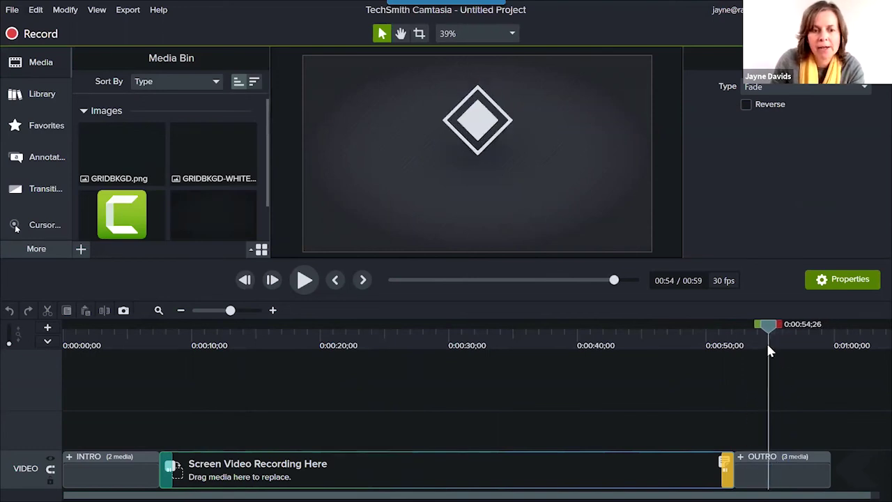
drag(740, 476, 733, 472)
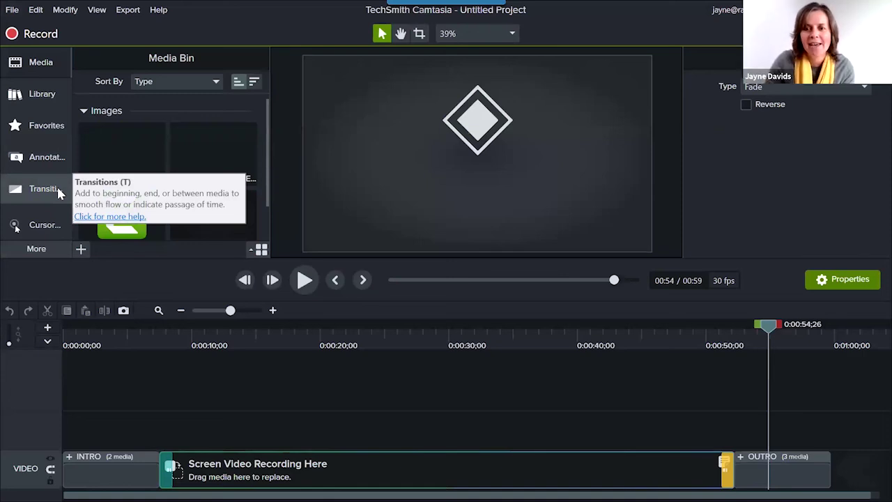
Move the playhead back to 0:00:02;20 to show the intro's diamond logo.
click(120, 347)
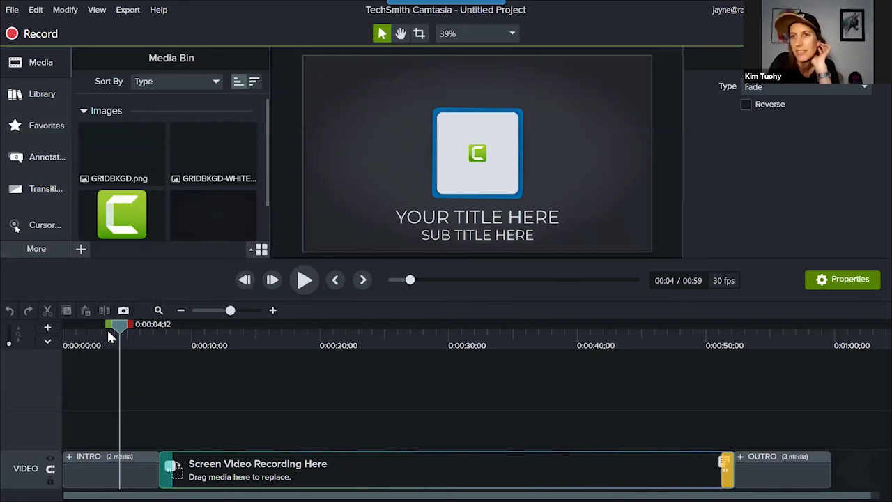
drag(103, 328, 113, 333)
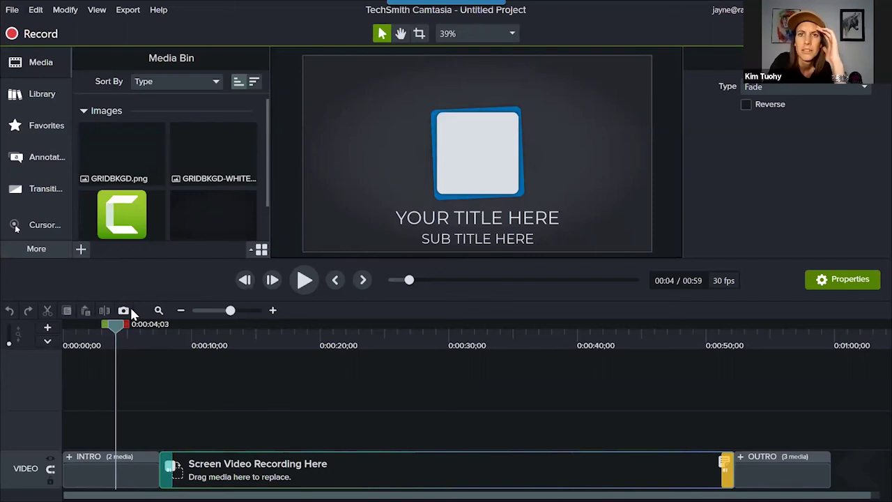
drag(116, 326, 97, 327)
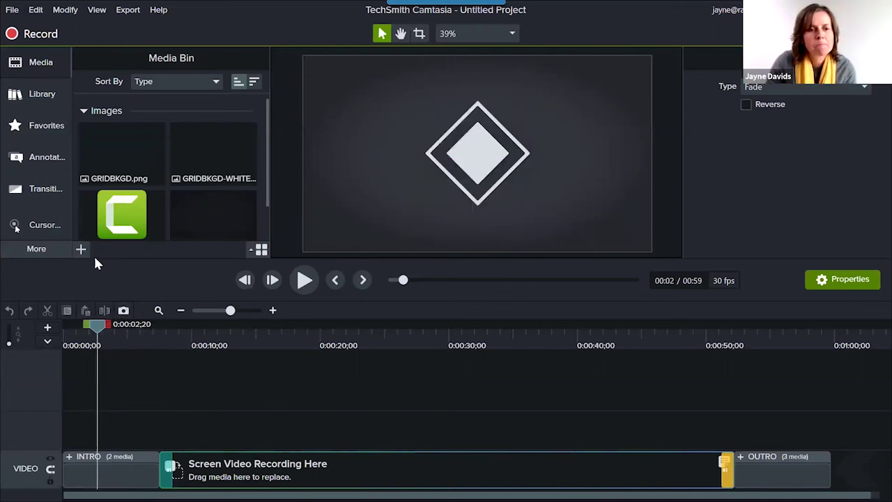
Place the orange ABC callout from Favorites over the intro and set its font size to 145.
click(29, 156)
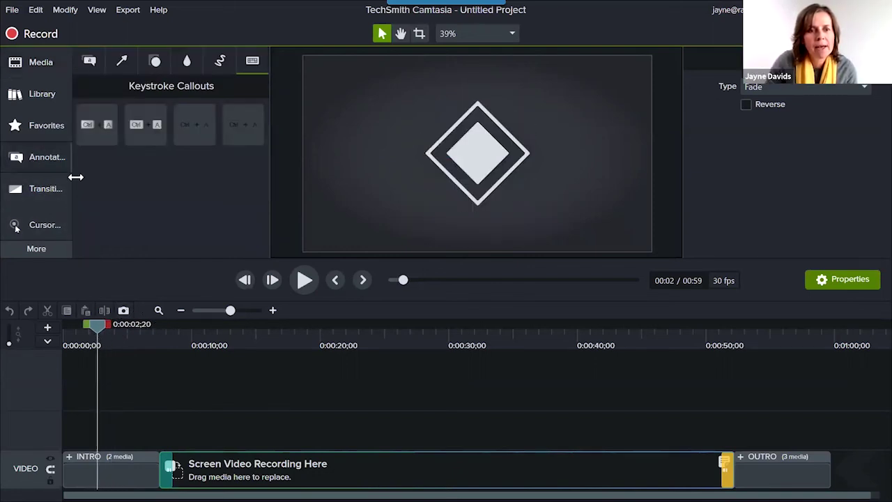
click(52, 132)
drag(99, 122, 637, 151)
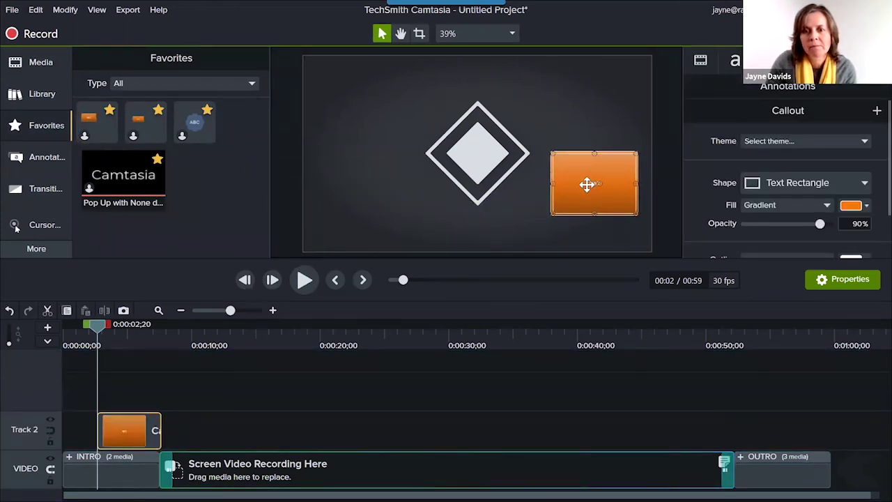
double_click(587, 184)
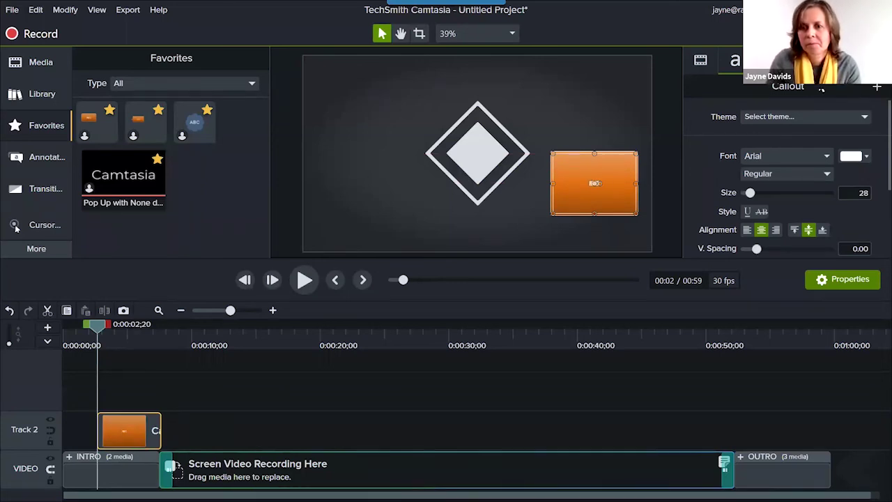
drag(755, 199, 793, 196)
click(616, 237)
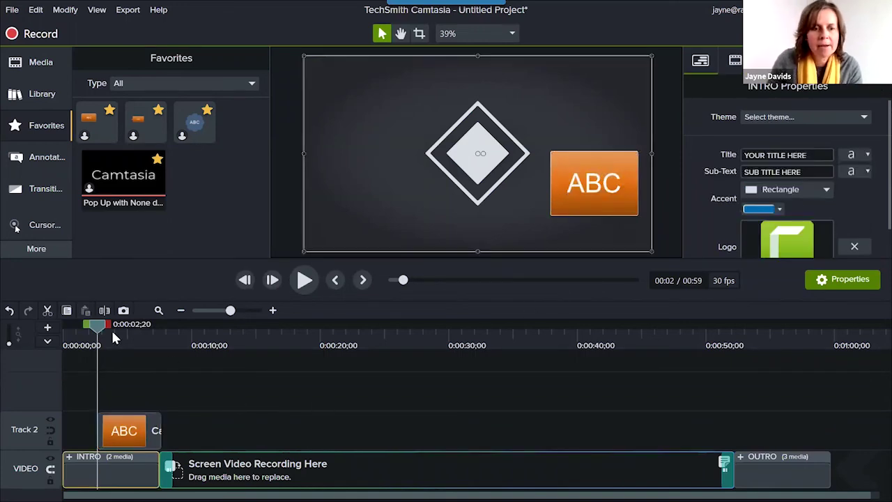
mouse_move(98, 326)
mouse_down()
mouse_move(83, 335)
mouse_move(96, 336)
mouse_up()
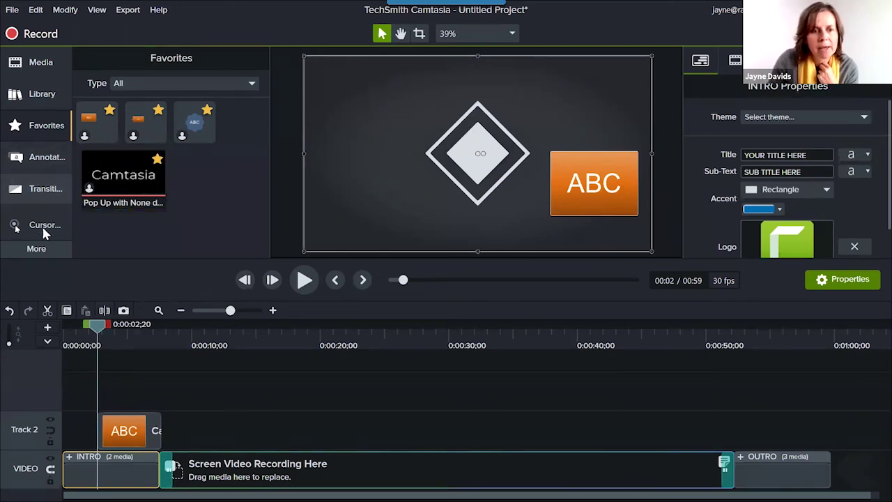
Open the Behaviors collection via More, browse its effect thumbnails, and return to Annotations.
click(38, 251)
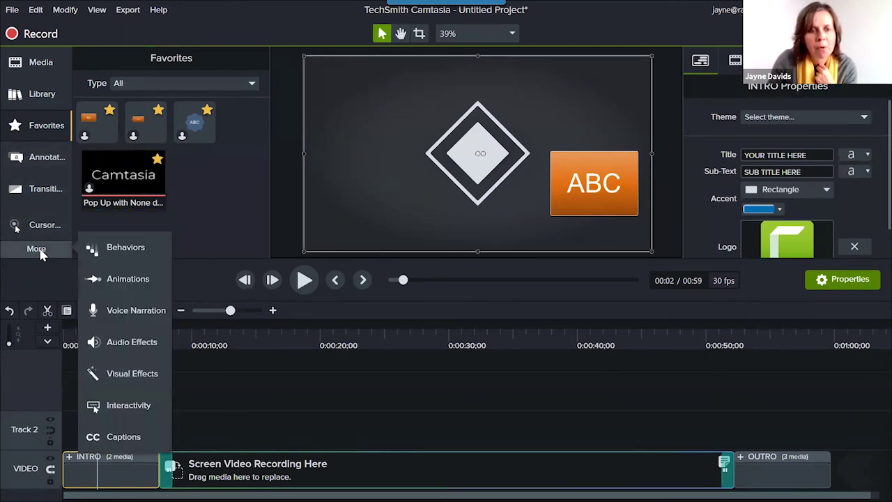
click(143, 249)
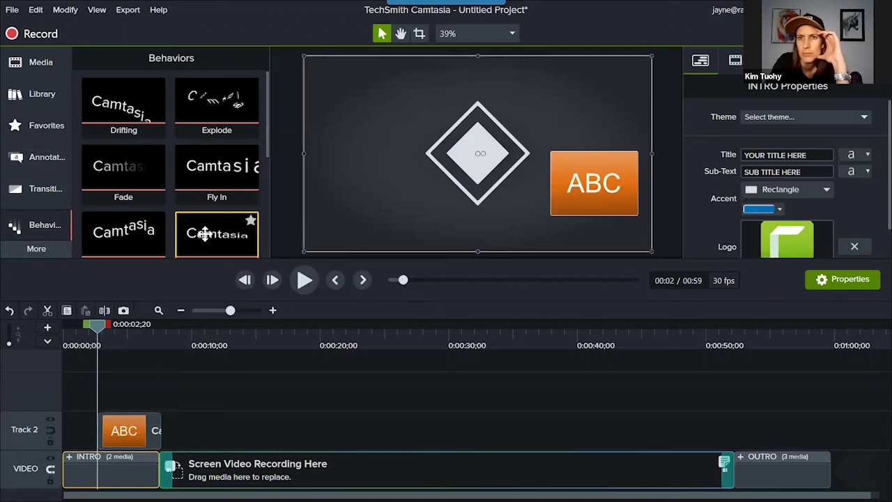
scroll(204, 235, down, 1)
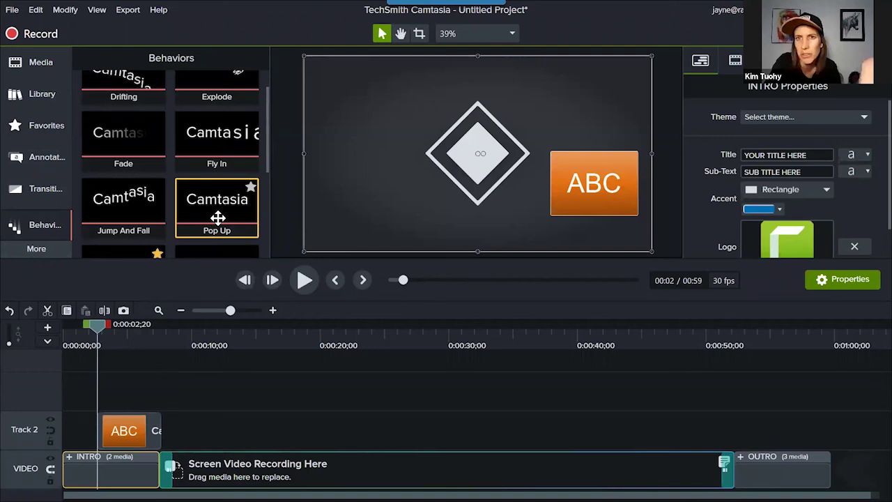
scroll(218, 217, up, 1)
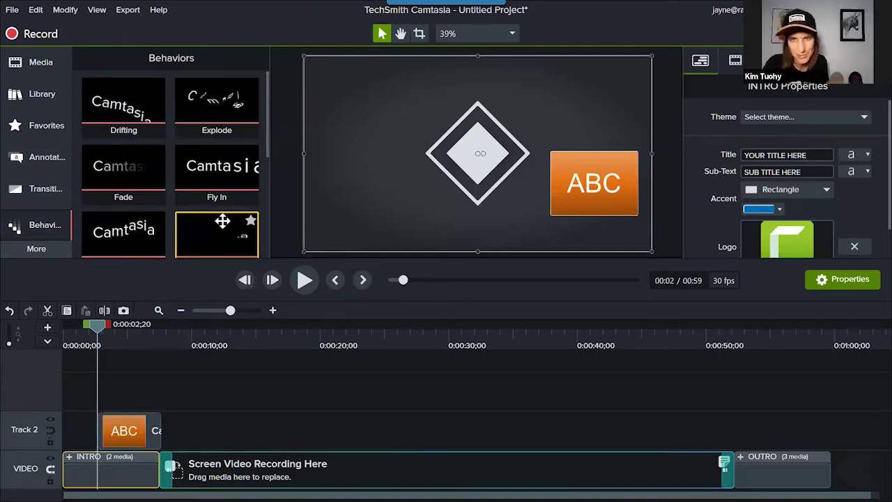
click(49, 160)
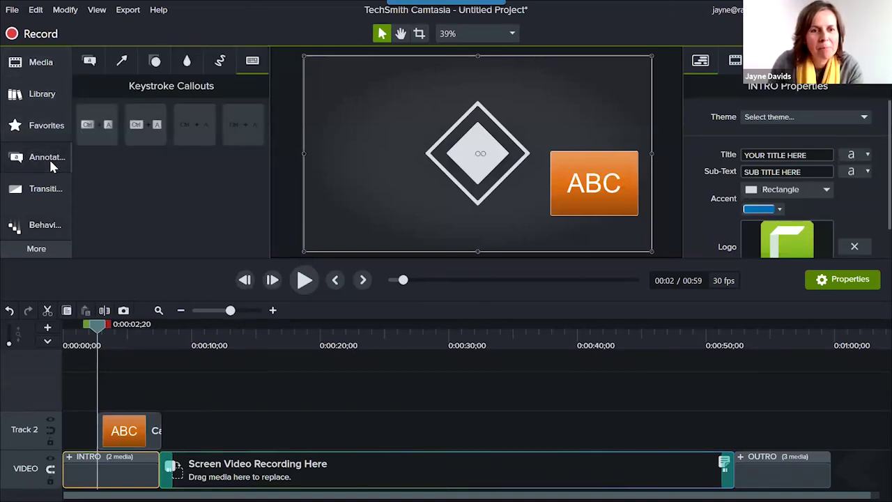
Drag the plain ABC text callout from Callouts onto Track 3.
click(87, 62)
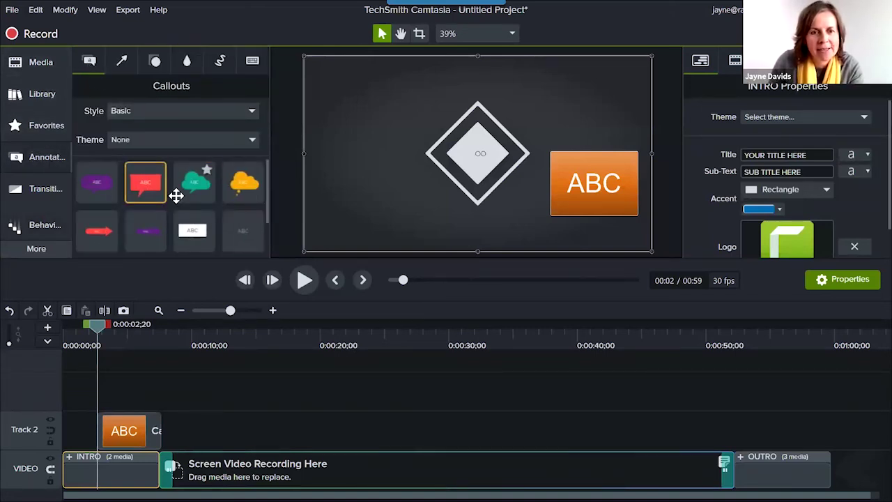
scroll(175, 196, down, 2)
scroll(175, 197, down, 1)
drag(94, 229, 110, 387)
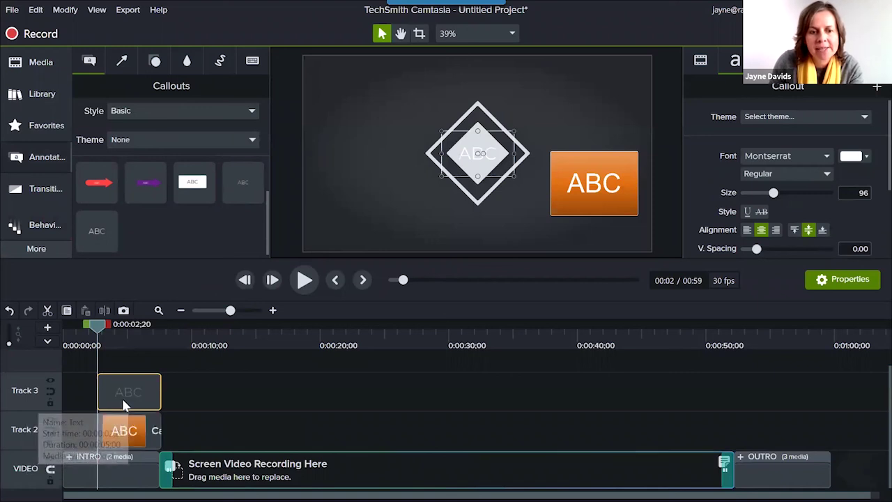
Move the white ABC callout left of the intro logo, opposite the orange callout.
click(128, 338)
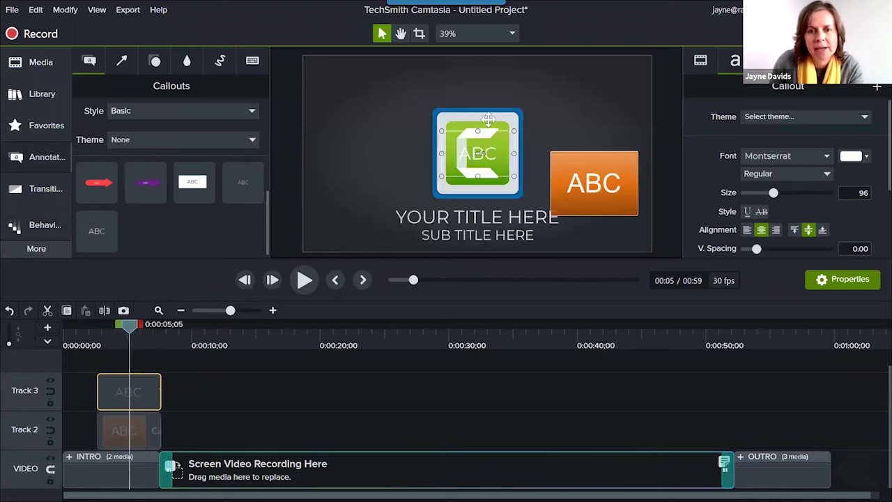
drag(456, 149, 339, 173)
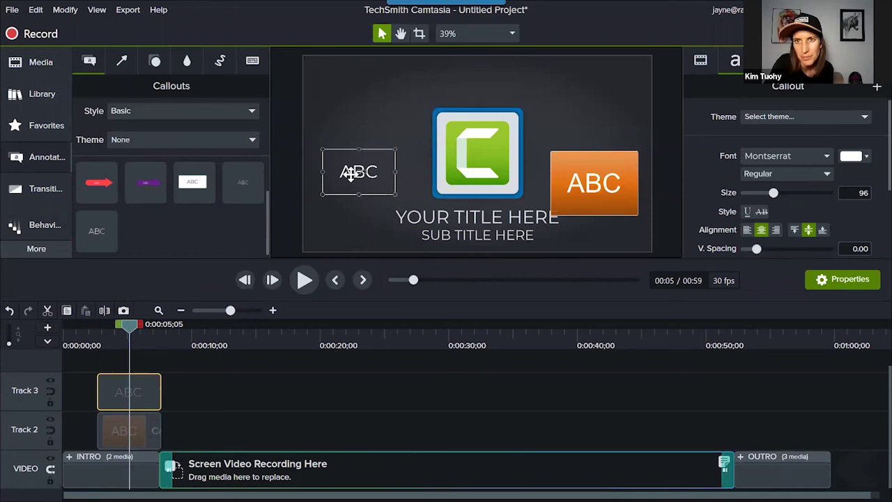
double_click(350, 174)
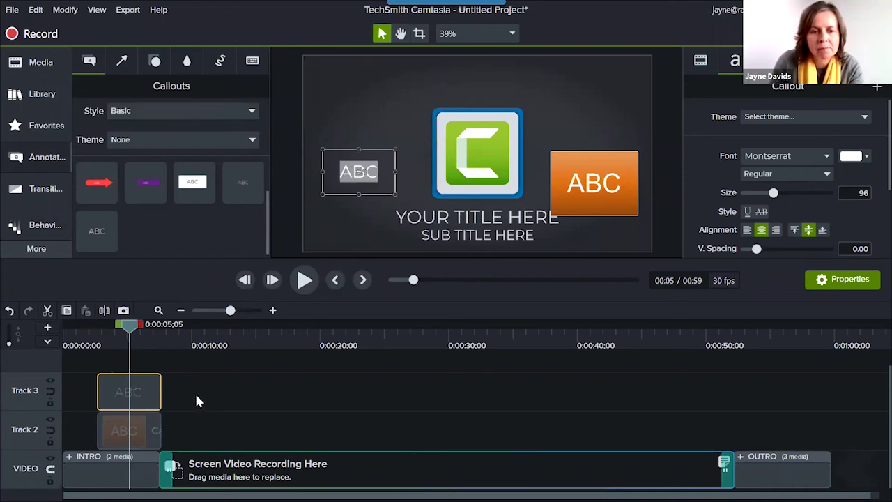
click(125, 427)
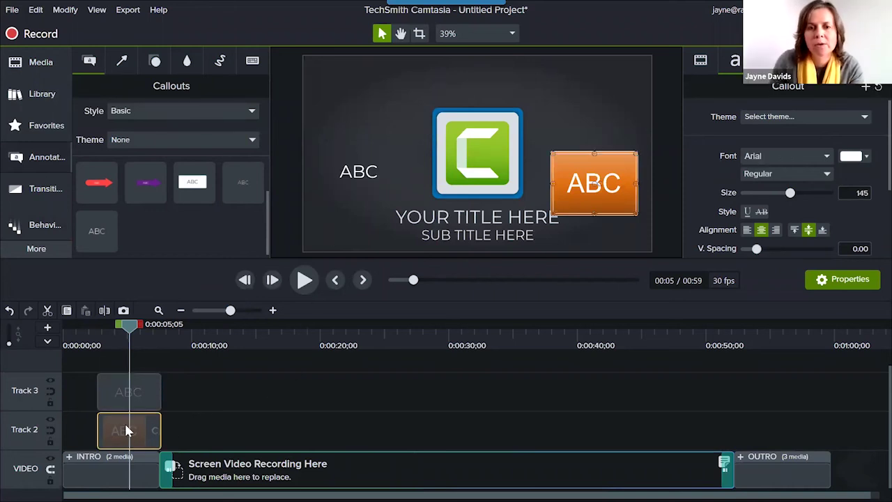
drag(129, 324, 100, 333)
drag(181, 388, 136, 429)
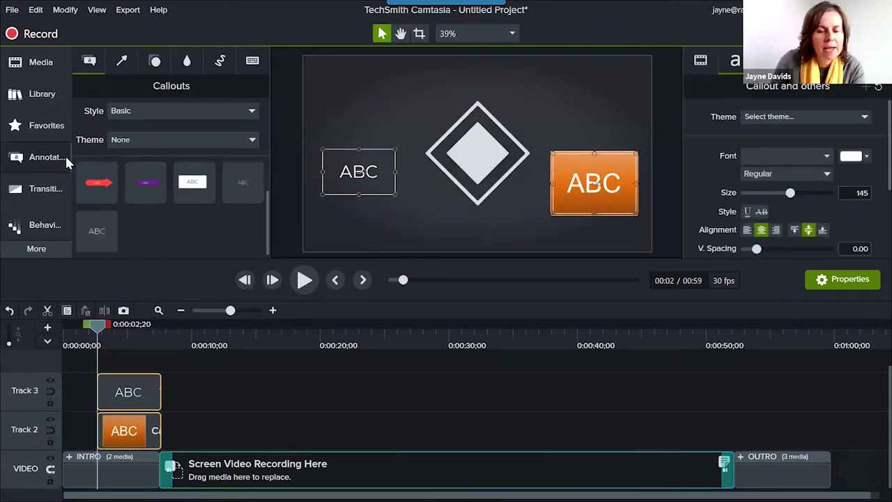
Apply Explode to both ABC callouts, preview it, then move them after the OUTRO.
click(35, 227)
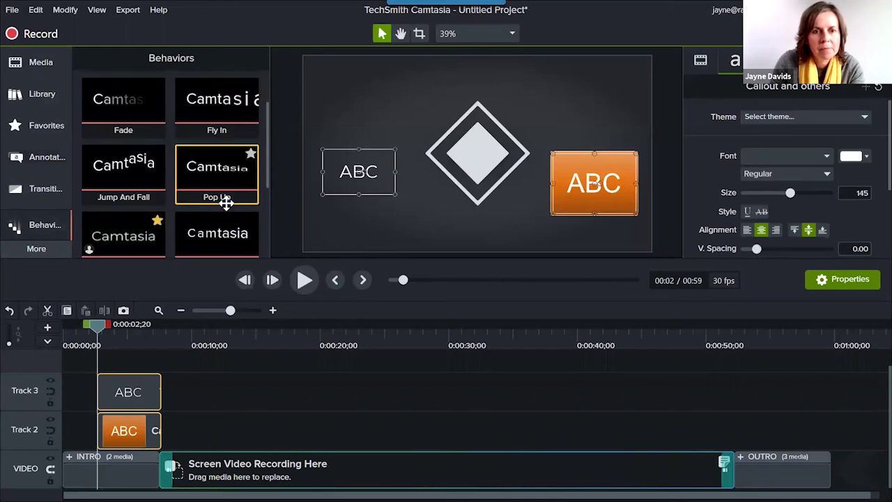
drag(199, 169, 132, 408)
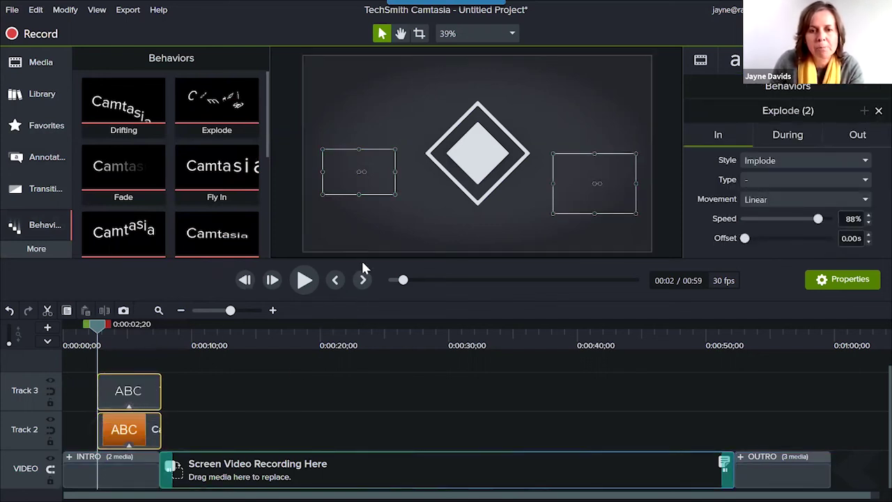
click(303, 285)
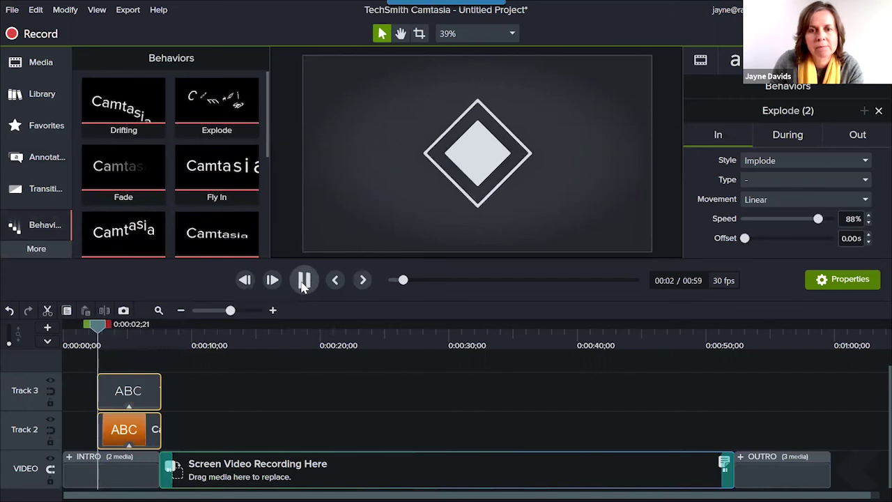
click(303, 283)
drag(129, 333, 94, 348)
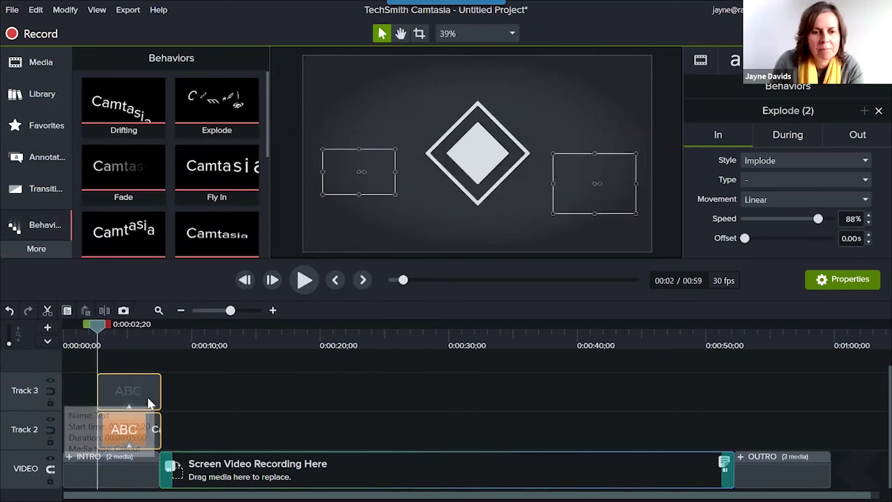
drag(153, 405, 891, 446)
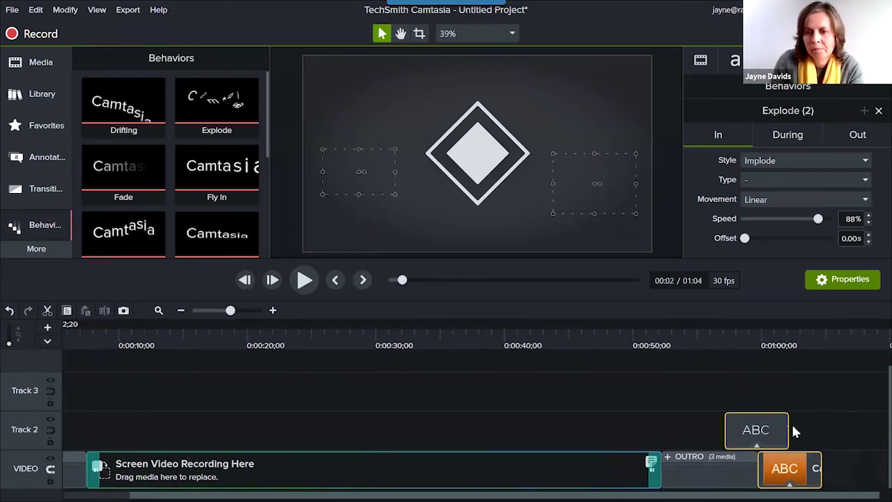
Preview the Explode animation near 0:59, then select both ABC clips to show their text properties.
click(756, 342)
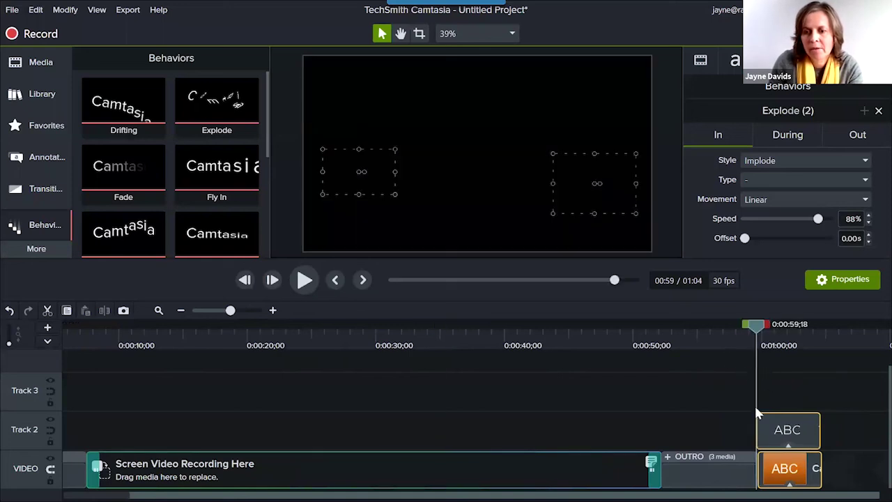
click(305, 279)
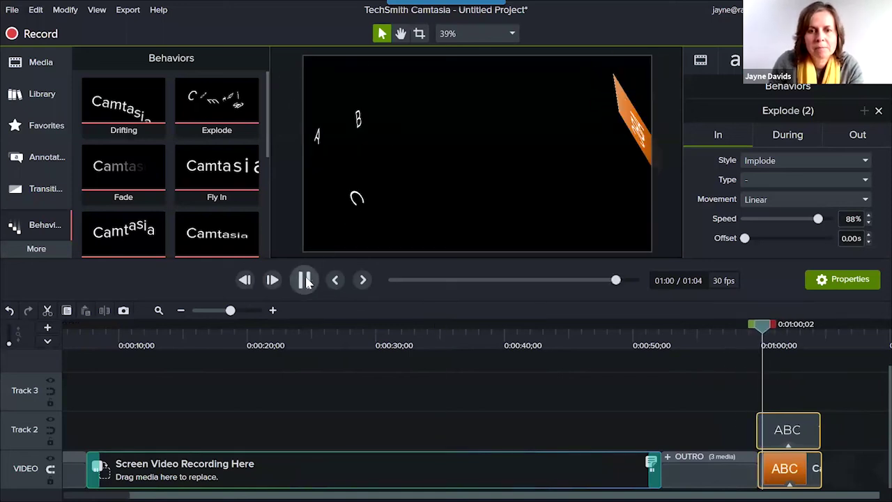
key(space)
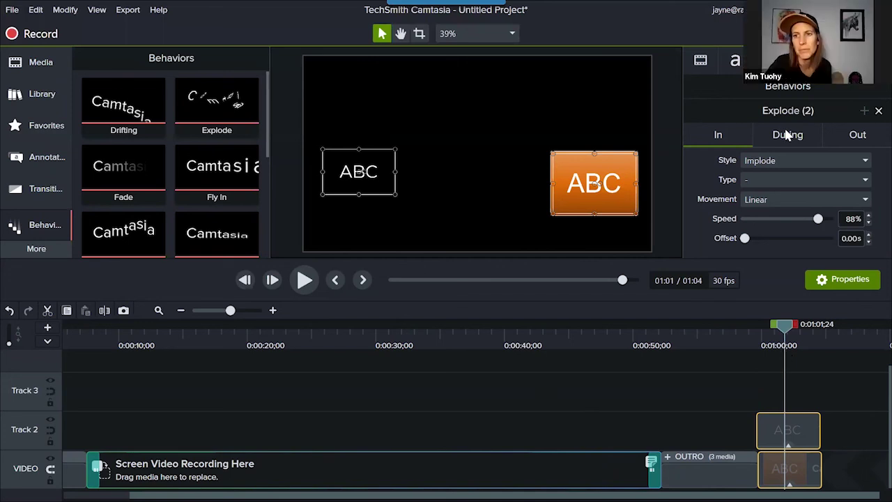
drag(783, 327, 758, 327)
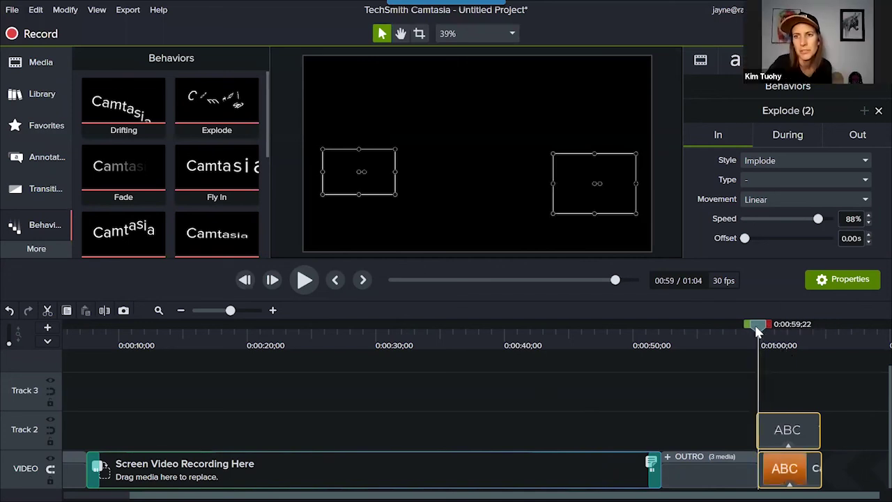
drag(798, 474, 787, 439)
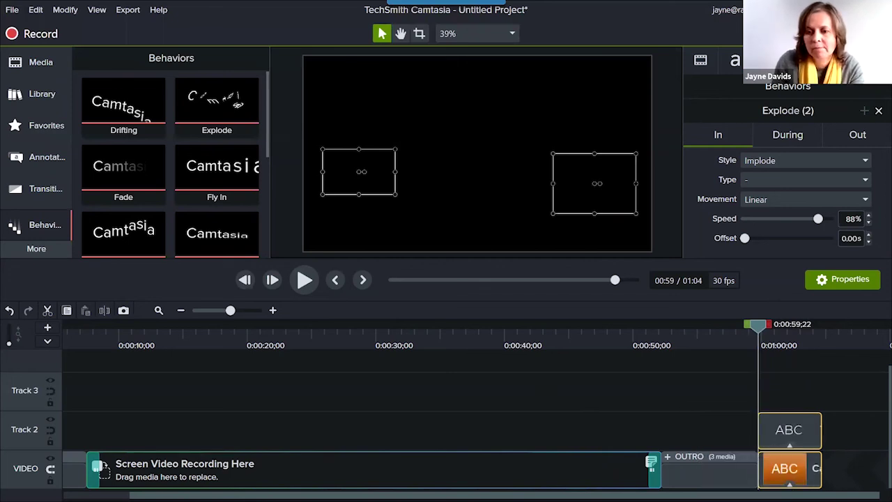
mouse_move(790, 439)
mouse_down()
mouse_move(794, 451)
mouse_move(787, 440)
mouse_up()
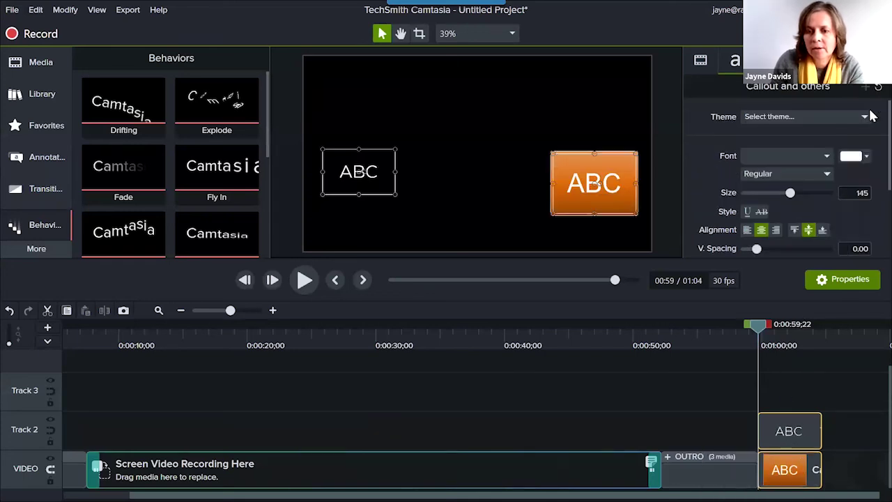
Add Pop Up to both selected ABC callouts and preview their new entrance.
scroll(167, 180, down, 3)
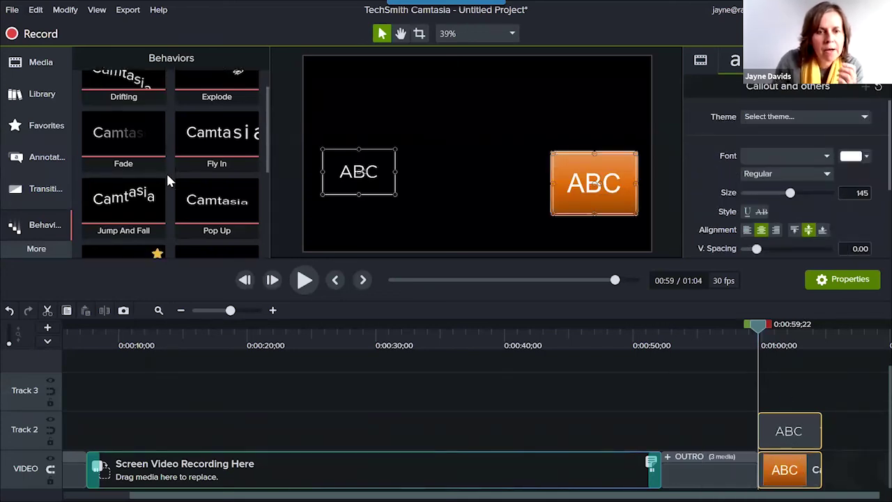
drag(205, 145, 802, 477)
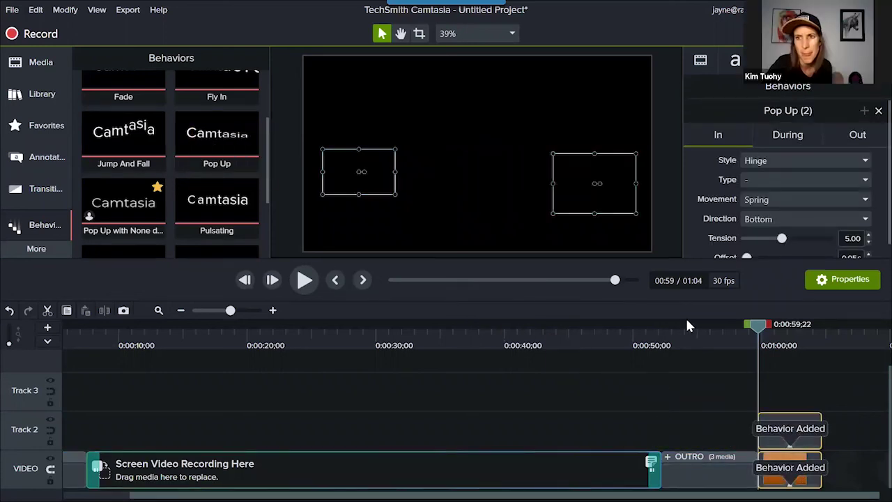
click(750, 342)
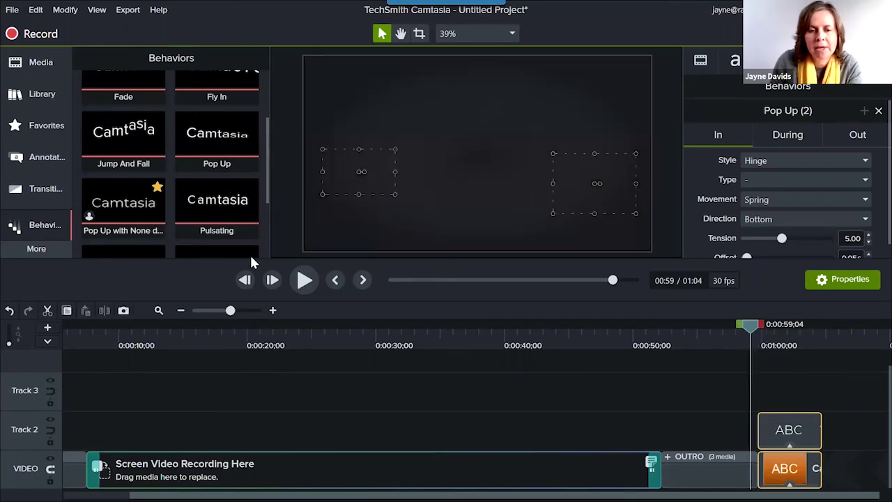
click(311, 279)
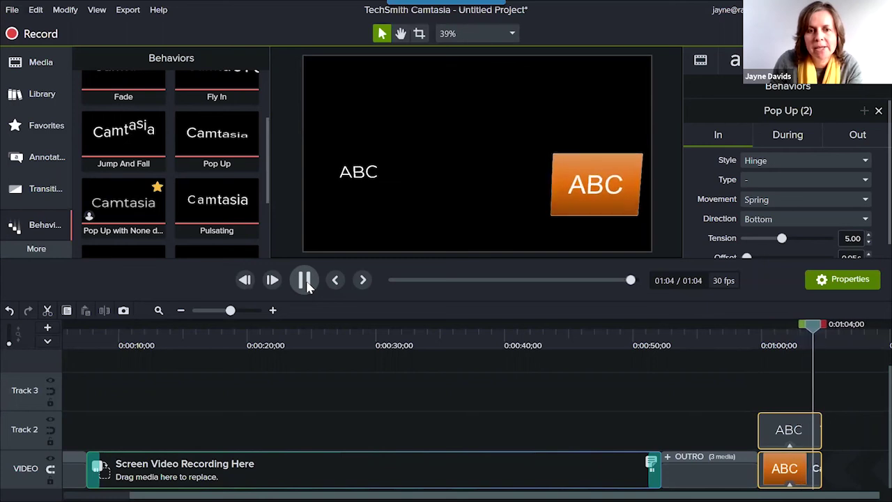
click(305, 280)
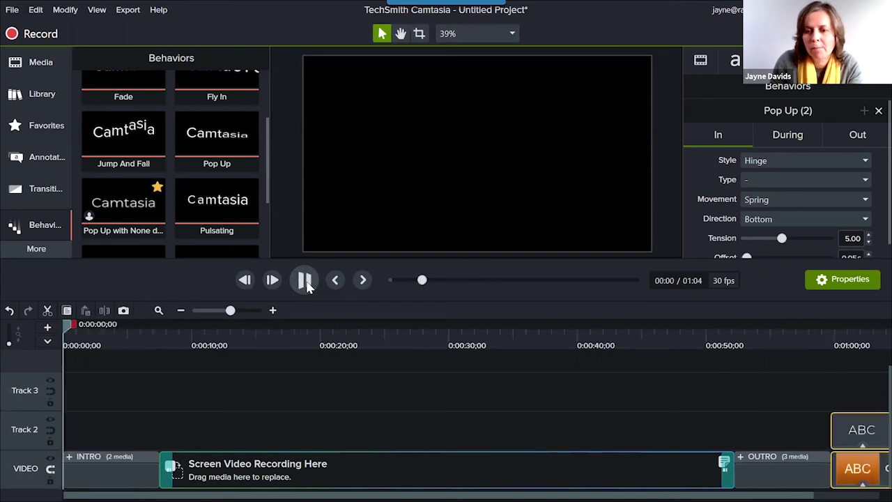
key(space)
scroll(474, 404, right, 2)
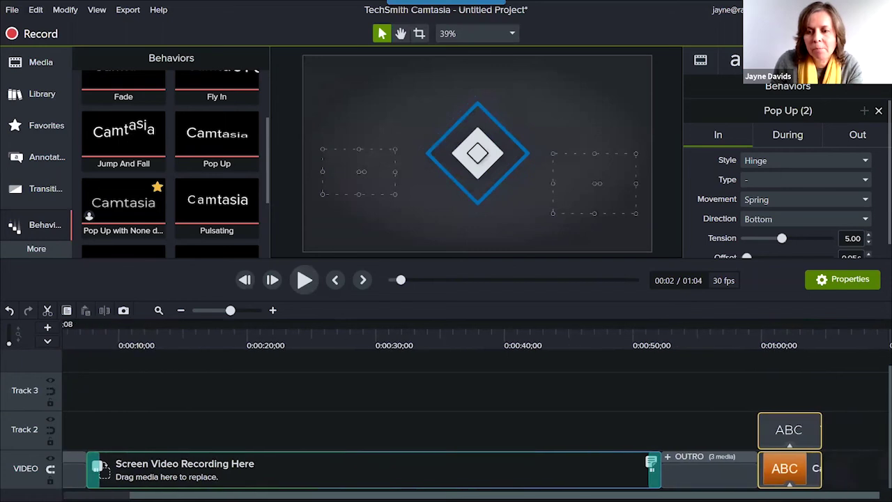
click(788, 345)
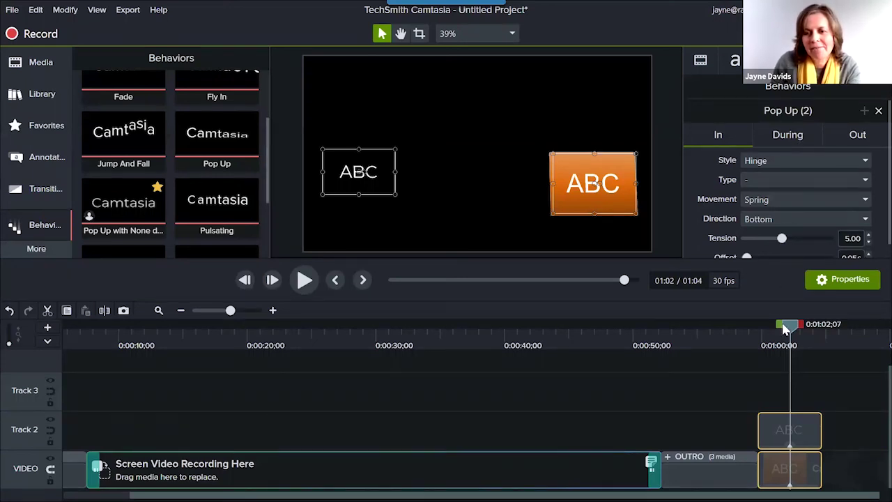
drag(793, 333, 780, 356)
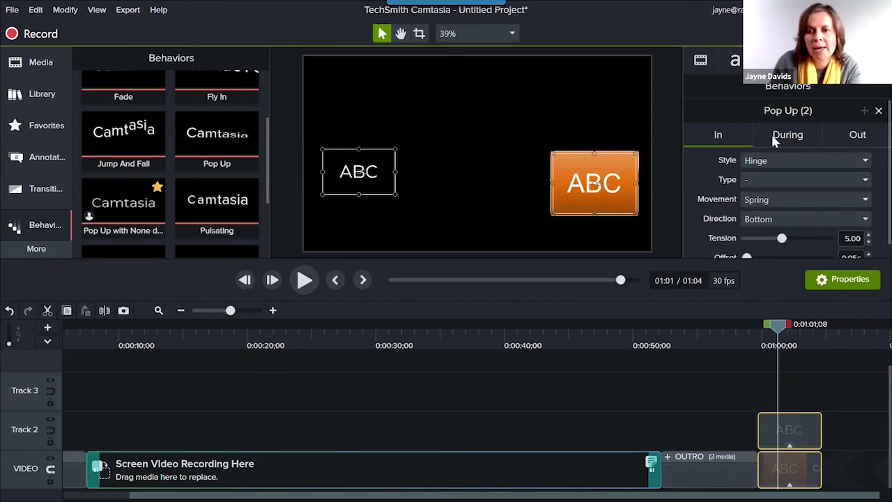
Set the Pop Up behavior's During style to None on both ABC callouts.
click(798, 138)
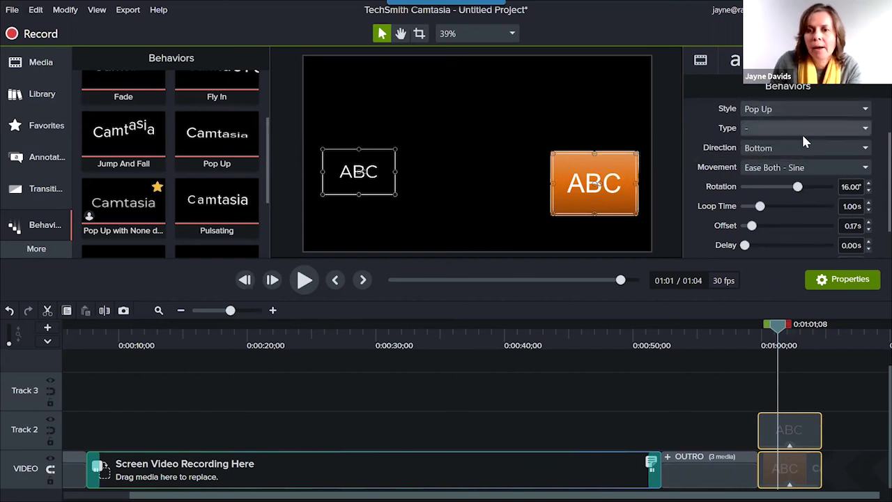
scroll(802, 136, up, 2)
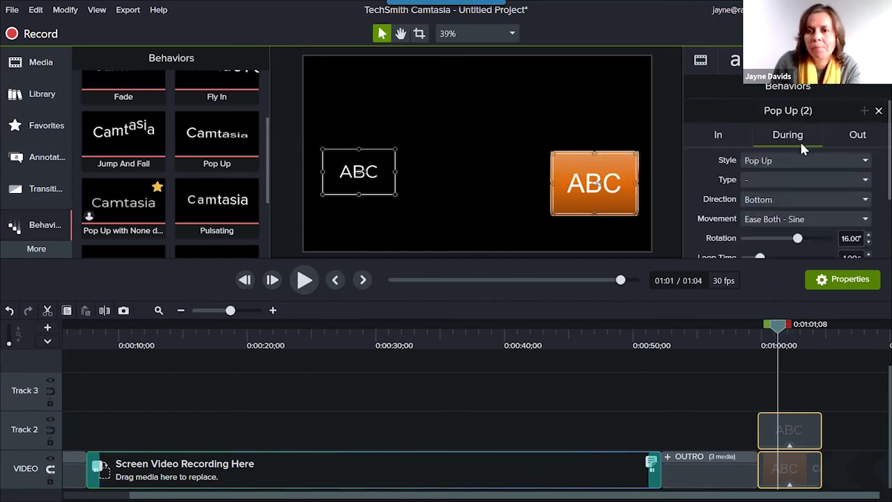
click(865, 161)
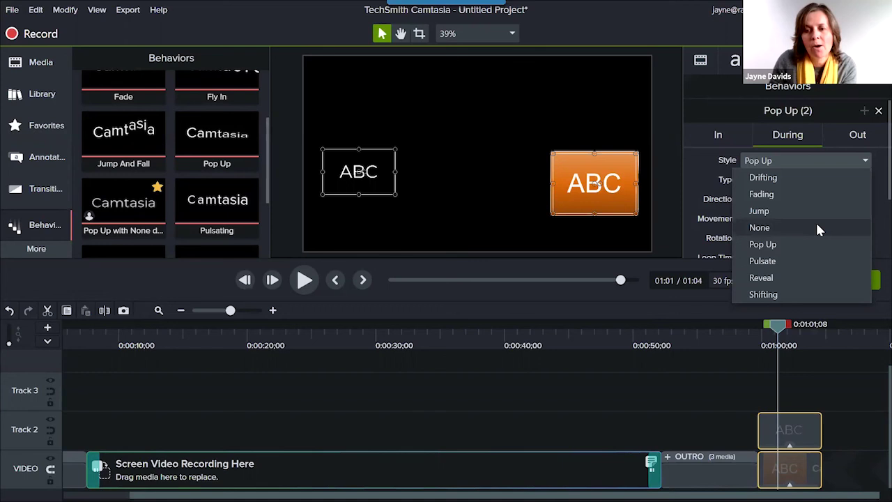
click(818, 227)
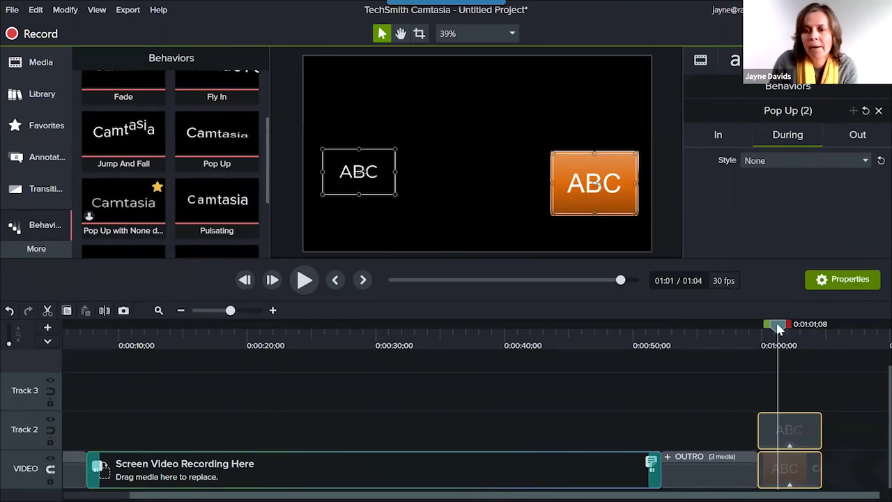
Show the Pop Up Out settings and preview the callouts animating in and out.
click(859, 138)
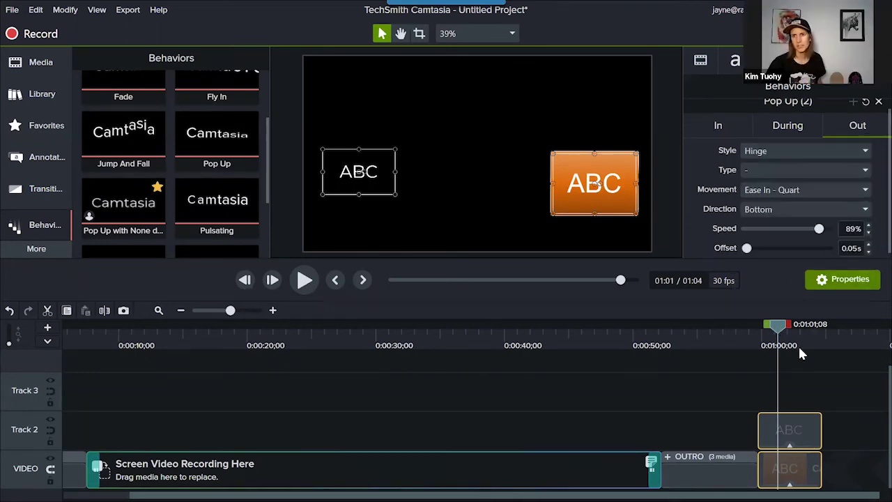
drag(779, 326, 759, 328)
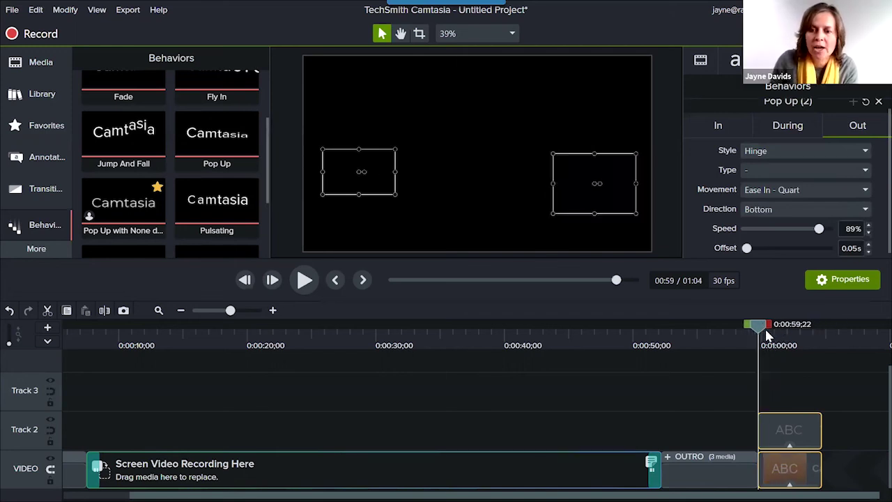
click(310, 278)
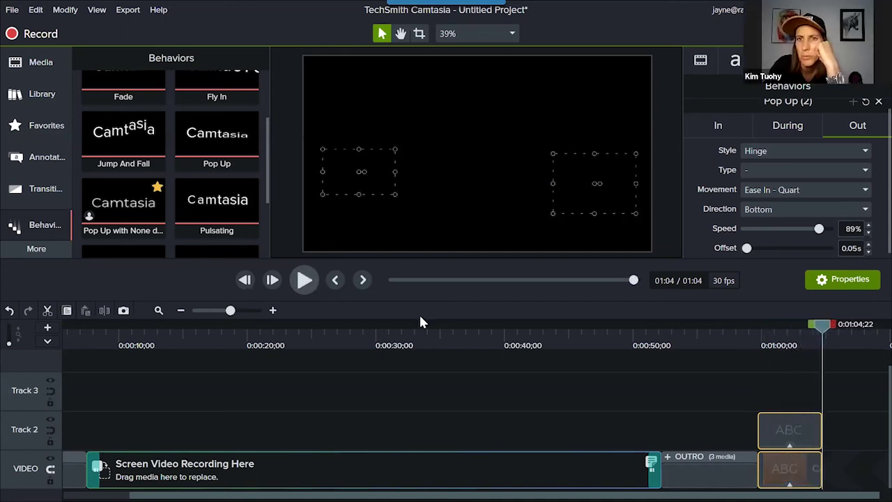
click(788, 340)
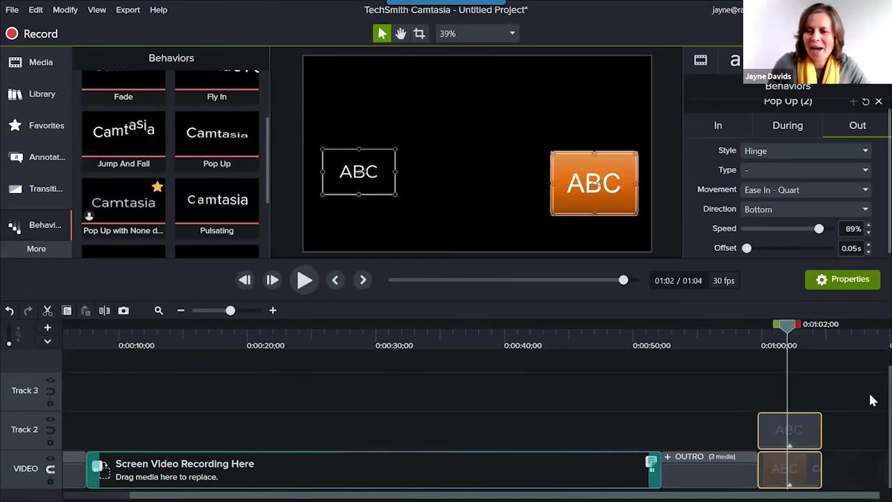
drag(787, 328, 763, 338)
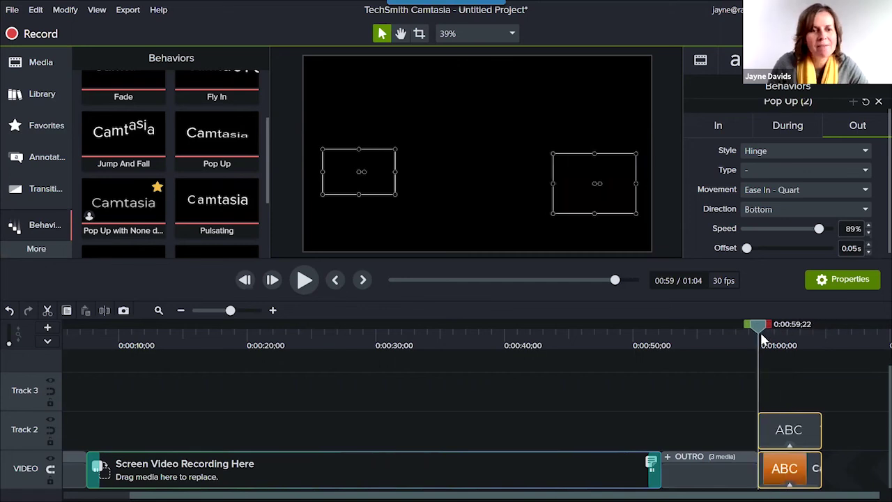